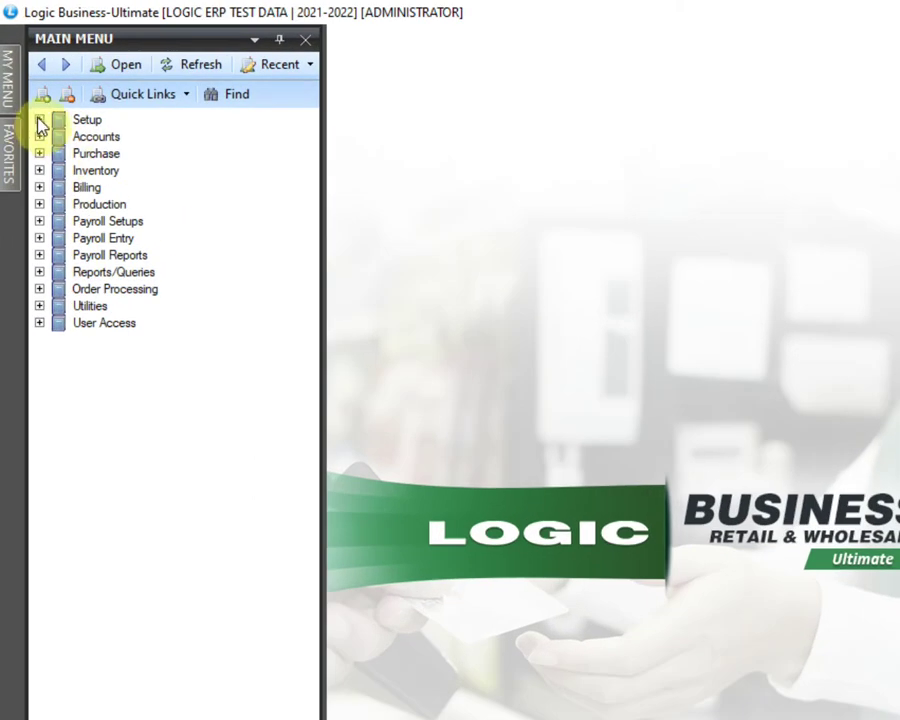
- Open Setup Account Groups from the account setup options
{"action": "left_click", "coordinate": [39, 121]}
{"action": "left_click", "coordinate": [59, 137]}
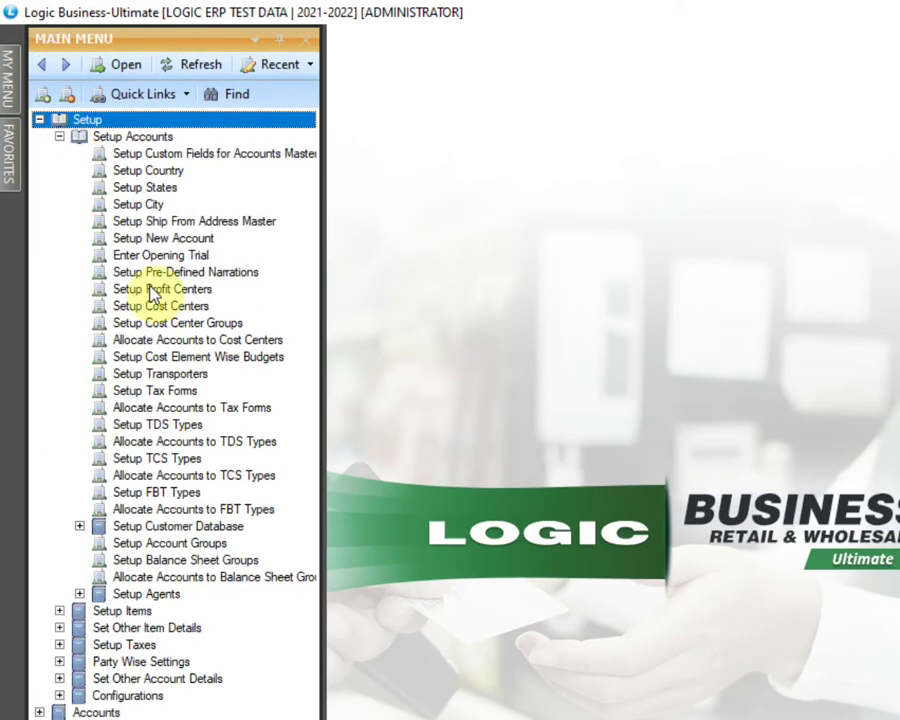
{"action": "left_click", "coordinate": [234, 545]}
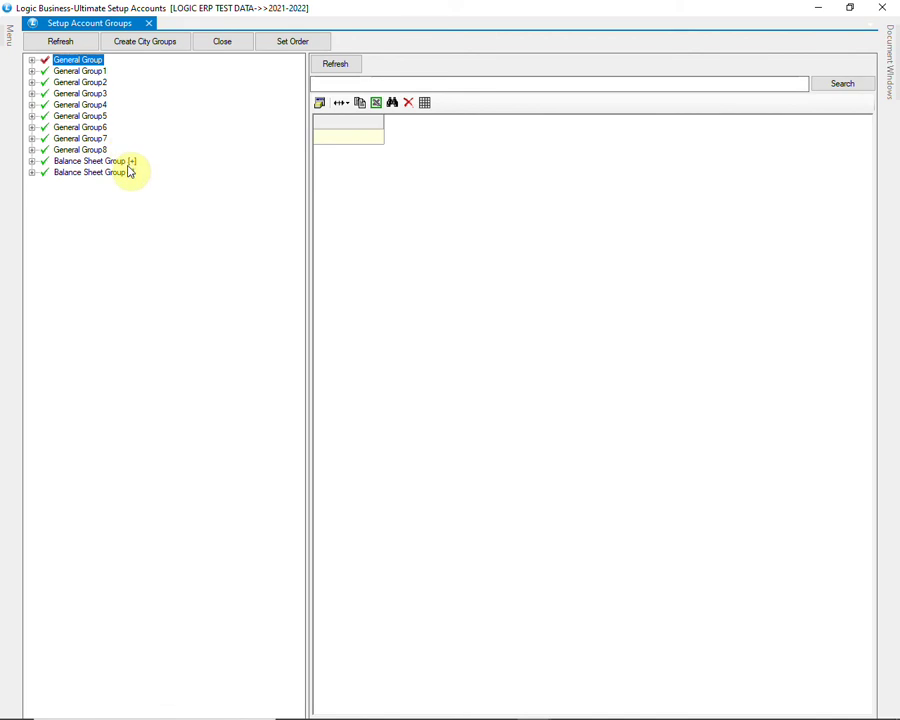
- Expand the first General Group and rename it as AREA+AGENT+DAYS
{"action": "left_click", "coordinate": [31, 61]}
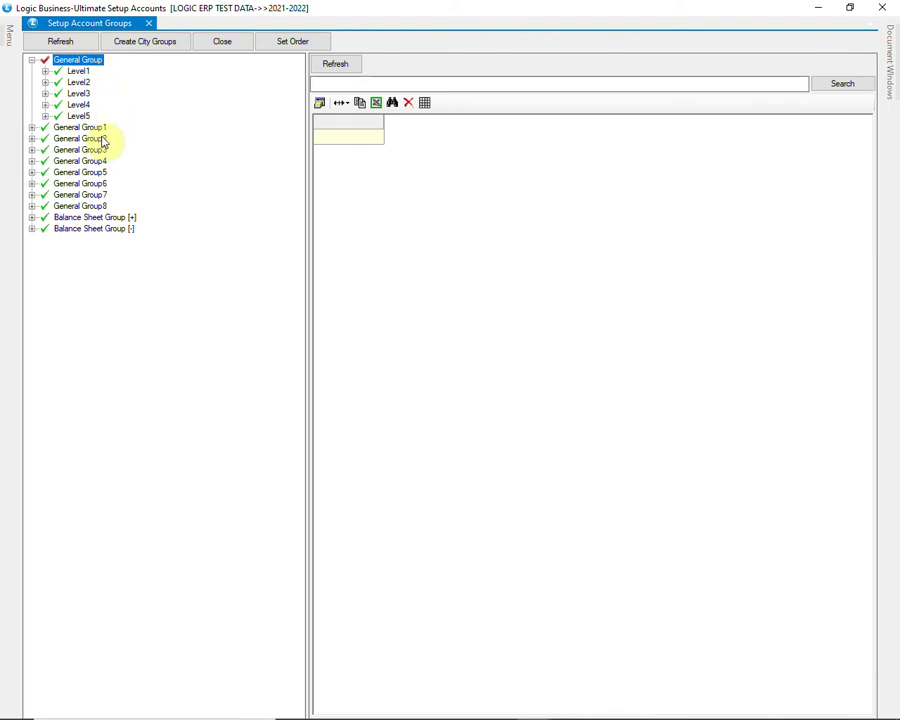
{"action": "right_click", "coordinate": [92, 63]}
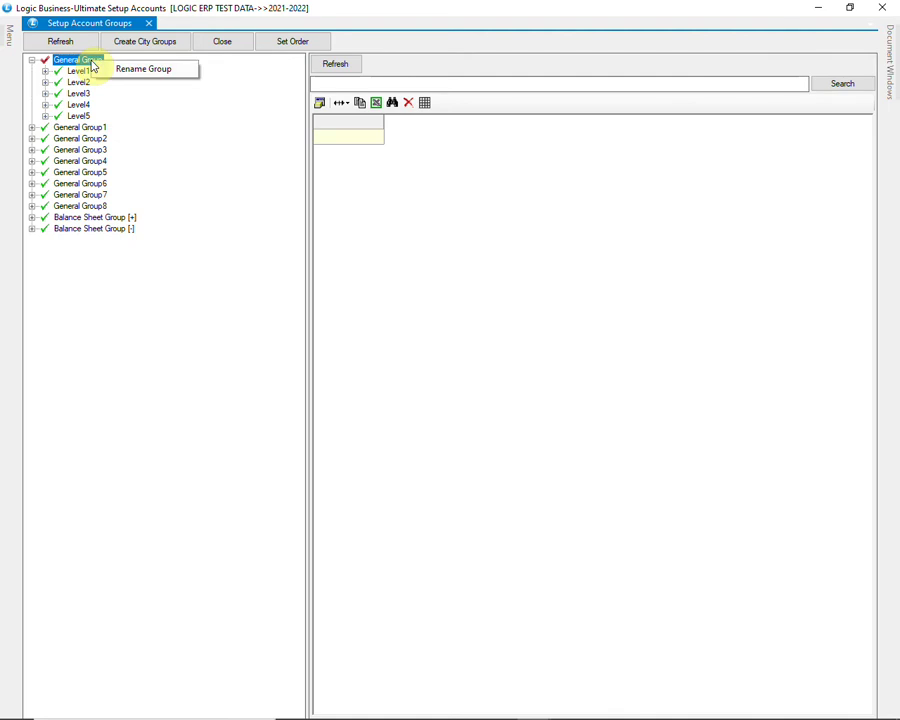
{"action": "left_click", "coordinate": [191, 70]}
{"action": "type", "text": "AREA+AGENT+DAYS"}
{"action": "key", "text": "Return"}
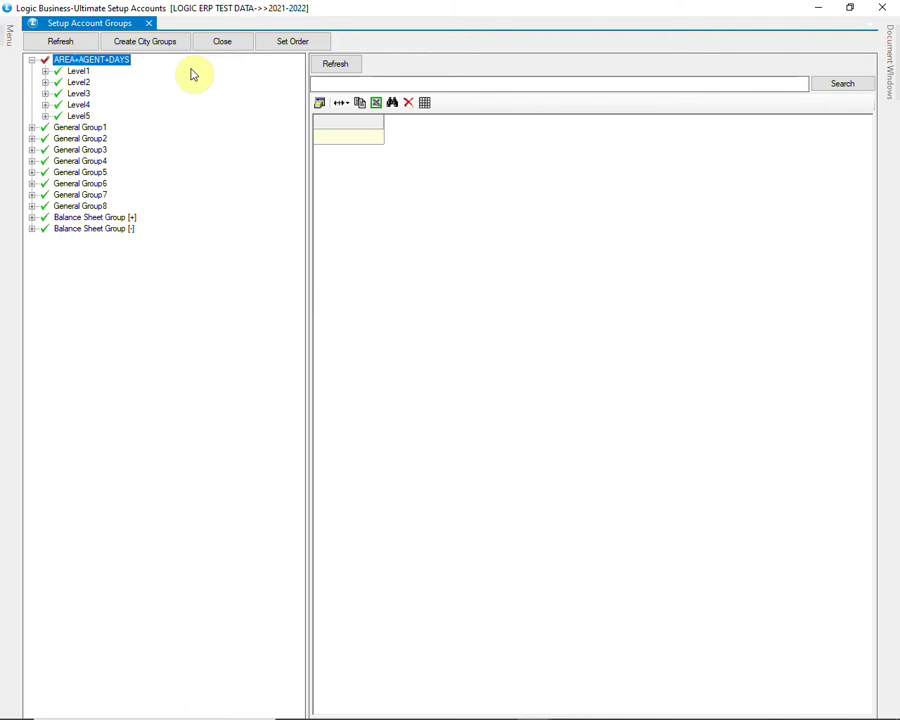
- Rename Level1 under the AREA+AGENT+DAYS group as AREA
{"action": "left_click", "coordinate": [50, 74]}
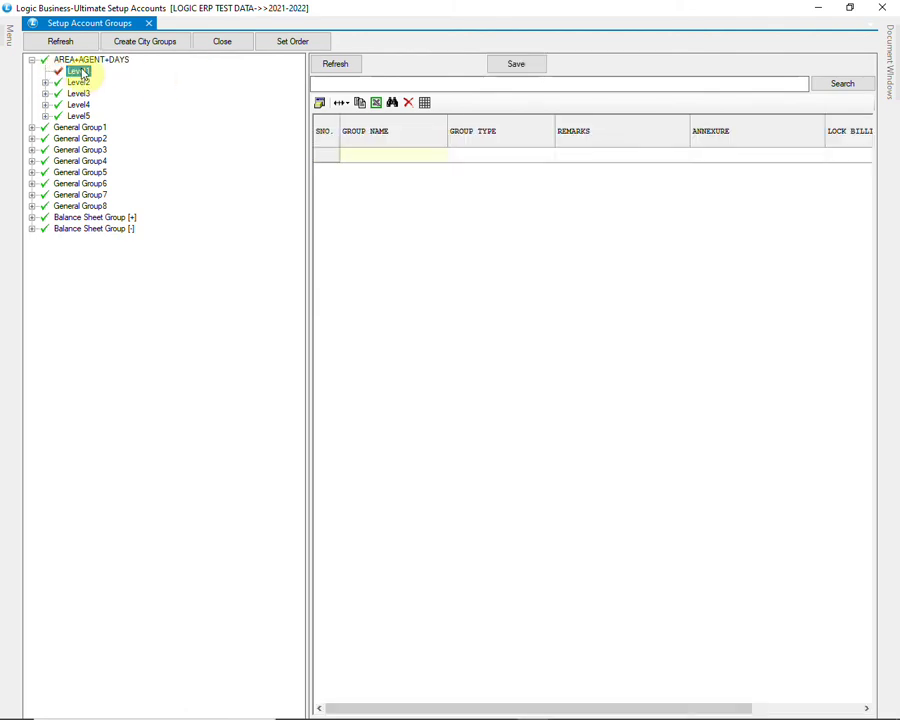
{"action": "right_click", "coordinate": [80, 72]}
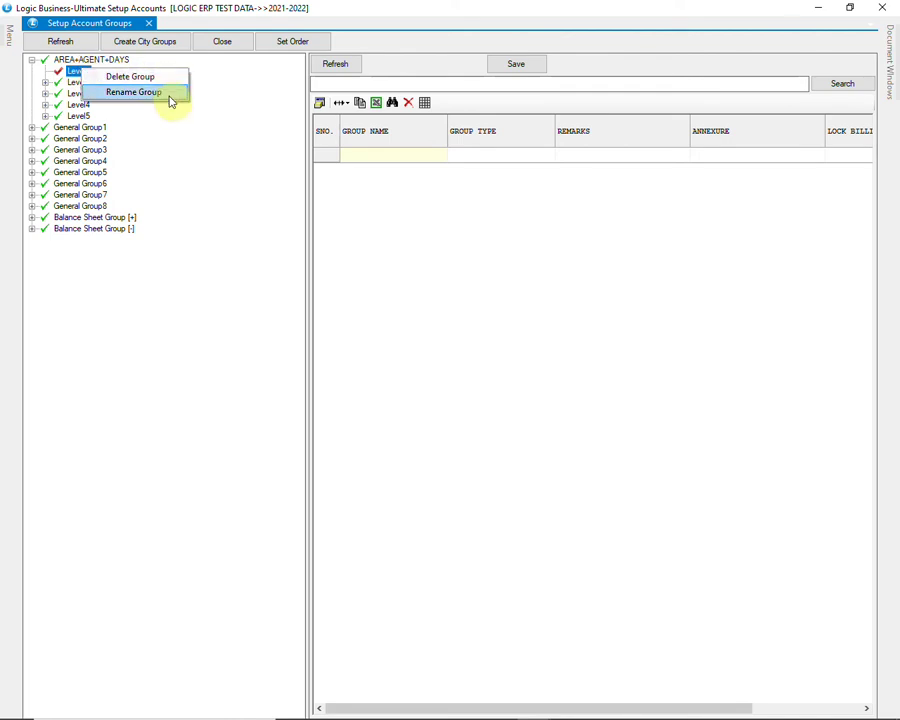
{"action": "left_click", "coordinate": [134, 92]}
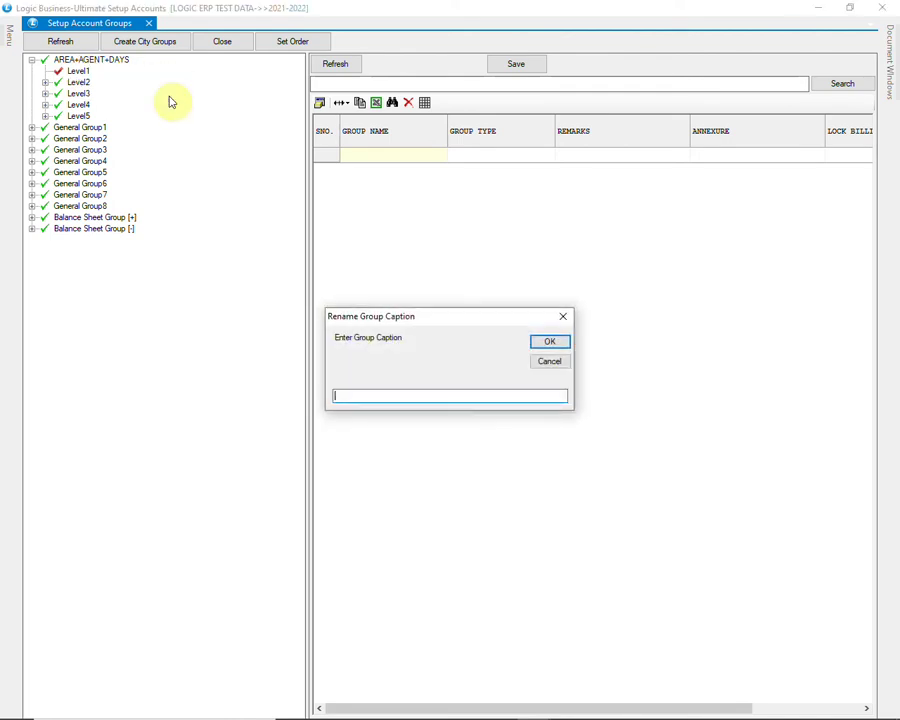
{"action": "type", "text": "AREA"}
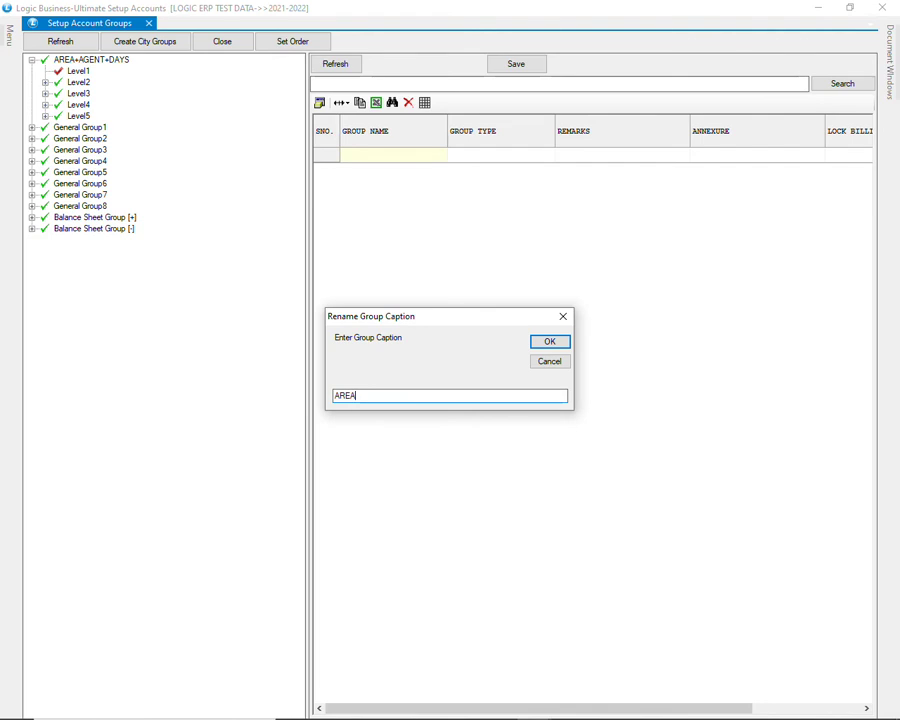
{"action": "key", "text": "Return"}
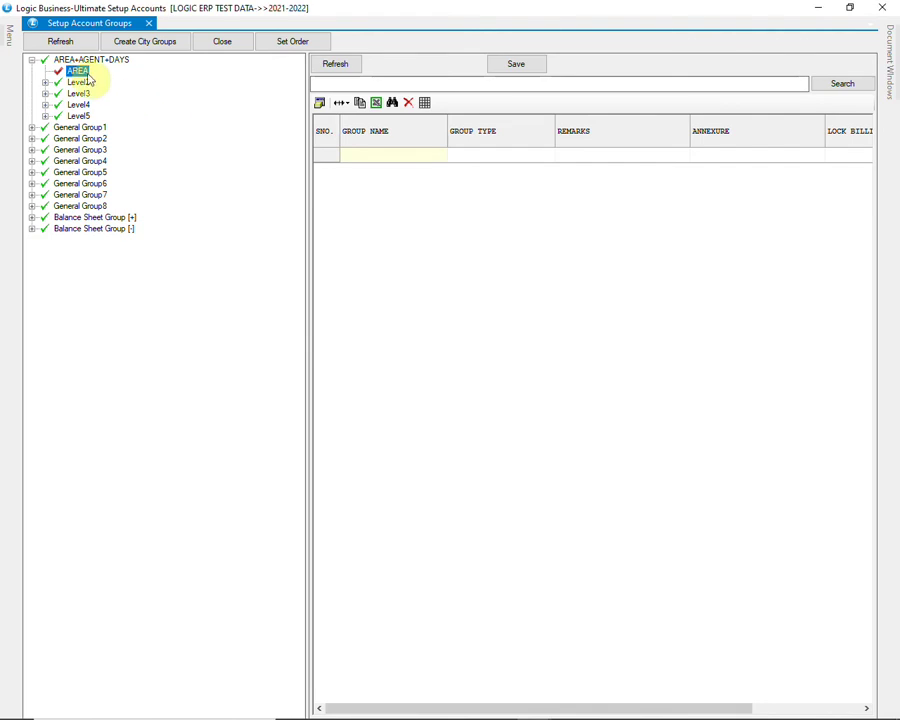
- Load the AREA group grid, remove its REMARKS and ANNEXURE columns, and save the column configuration
{"action": "left_click", "coordinate": [334, 64]}
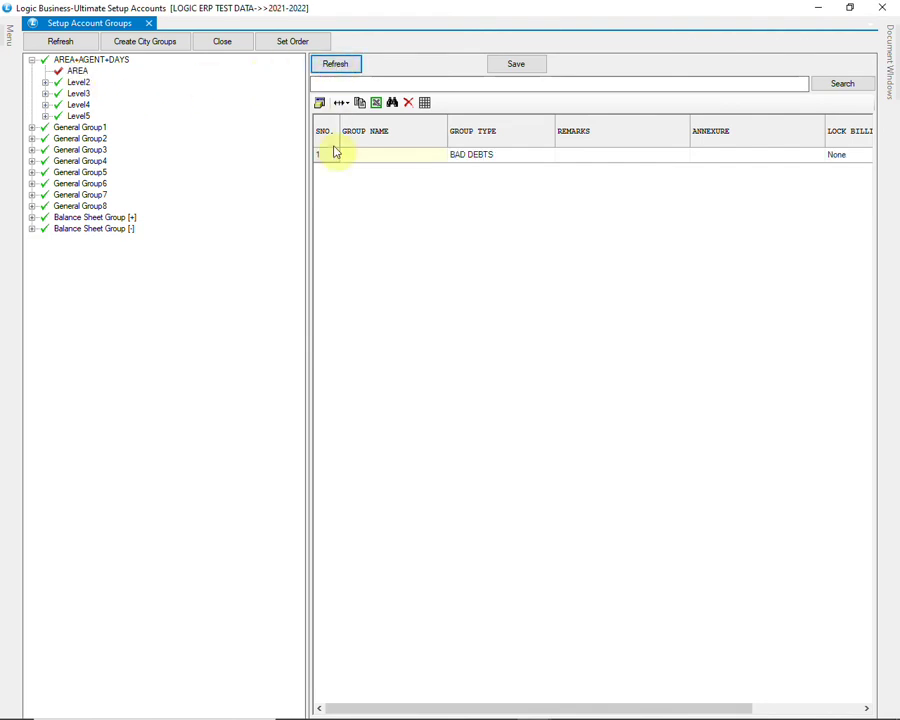
{"action": "left_click", "coordinate": [380, 155]}
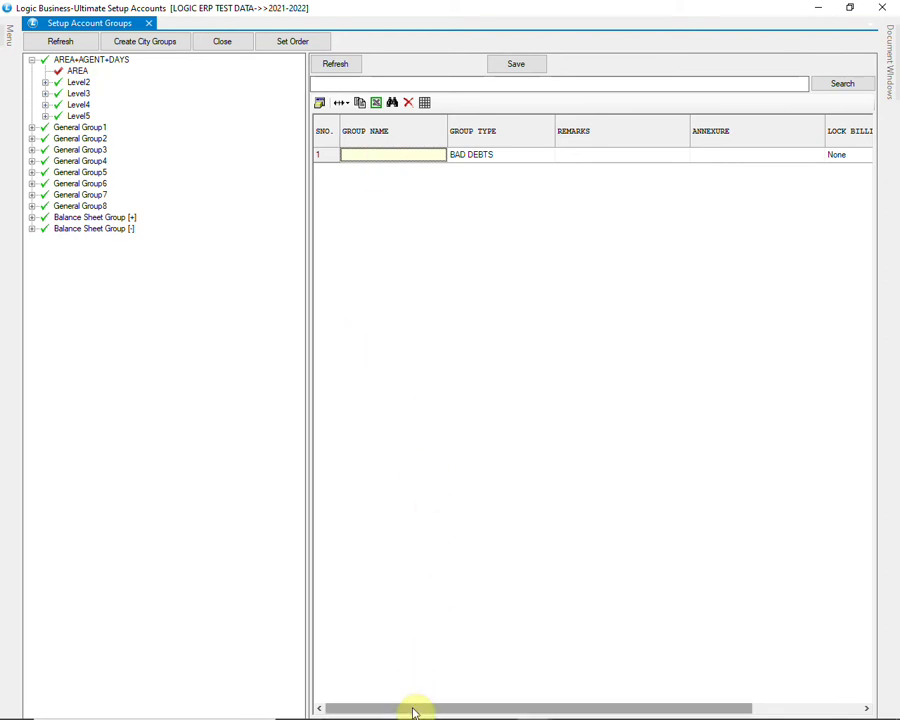
{"action": "mouse_move", "coordinate": [413, 709]}
{"action": "left_mouse_down"}
{"action": "mouse_move", "coordinate": [540, 716]}
{"action": "mouse_move", "coordinate": [405, 702]}
{"action": "left_mouse_up"}
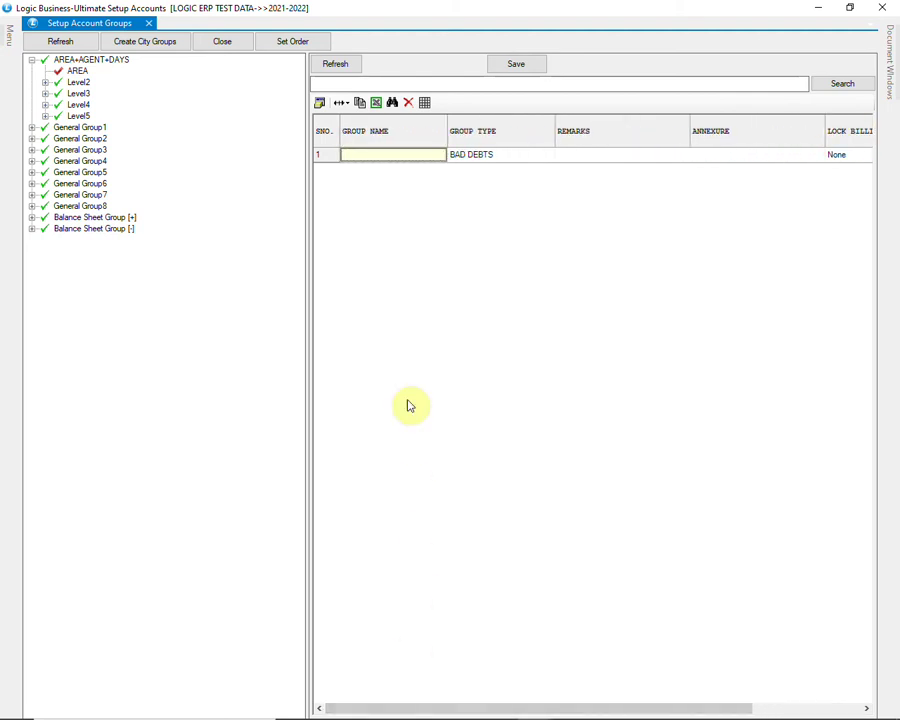
{"action": "left_click", "coordinate": [319, 104]}
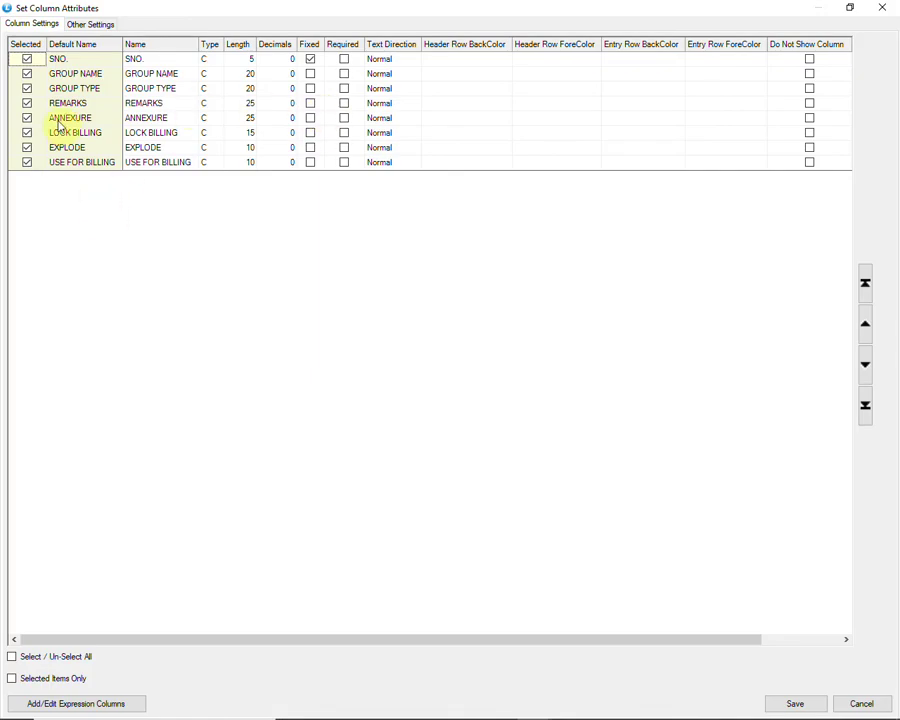
{"action": "left_click", "coordinate": [27, 104]}
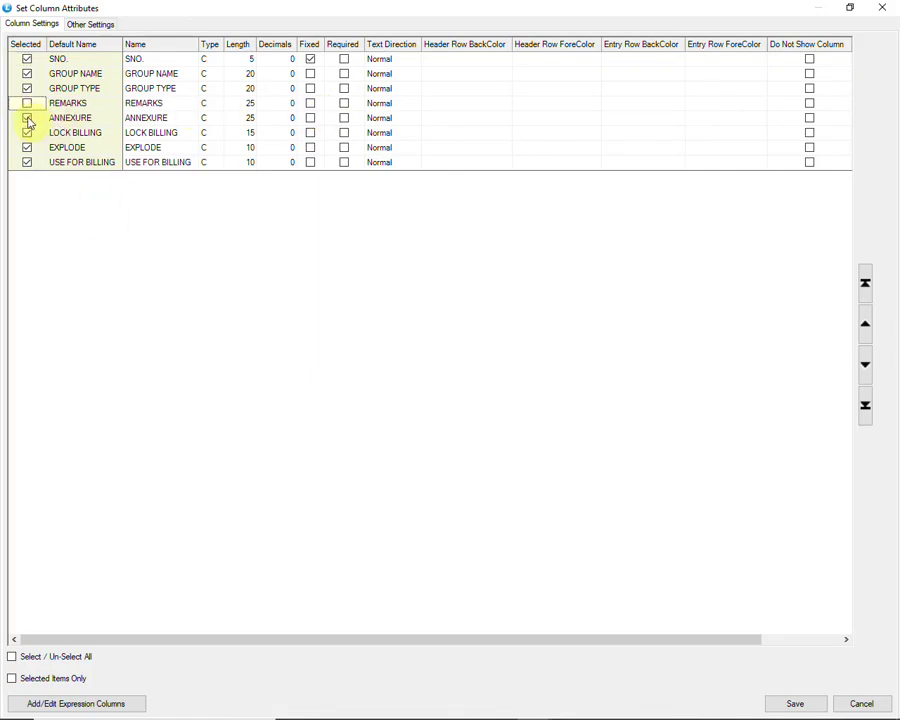
{"action": "left_click", "coordinate": [27, 118]}
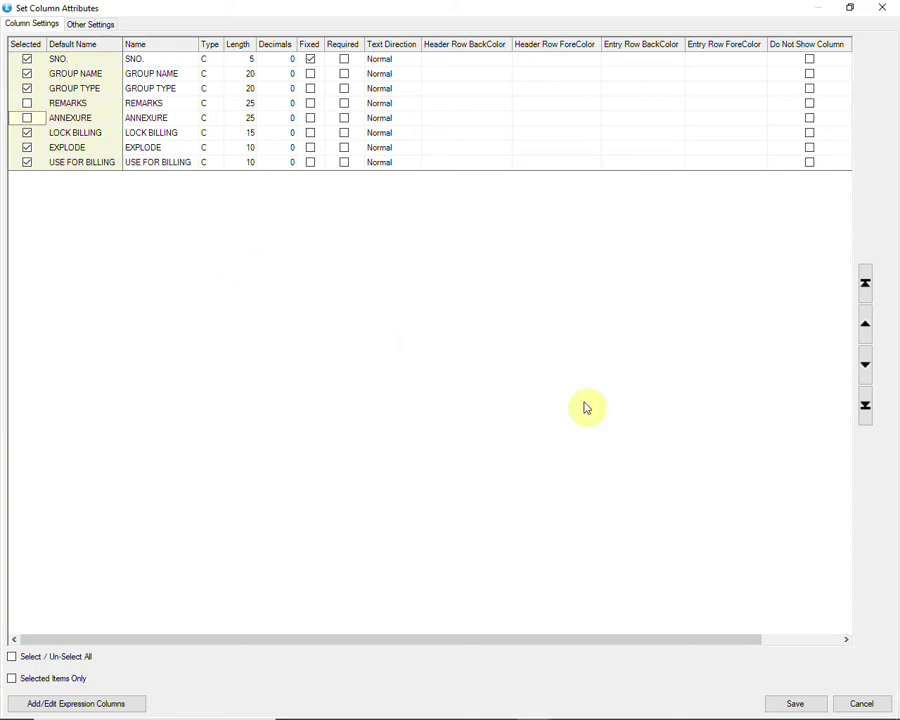
{"action": "left_click", "coordinate": [809, 704]}
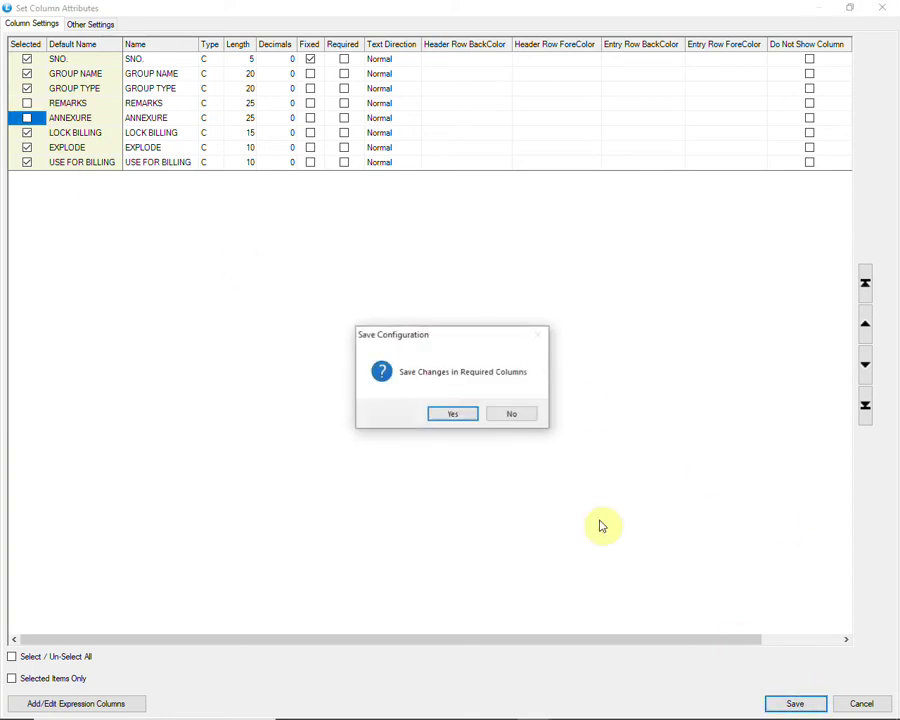
{"action": "left_click", "coordinate": [453, 415]}
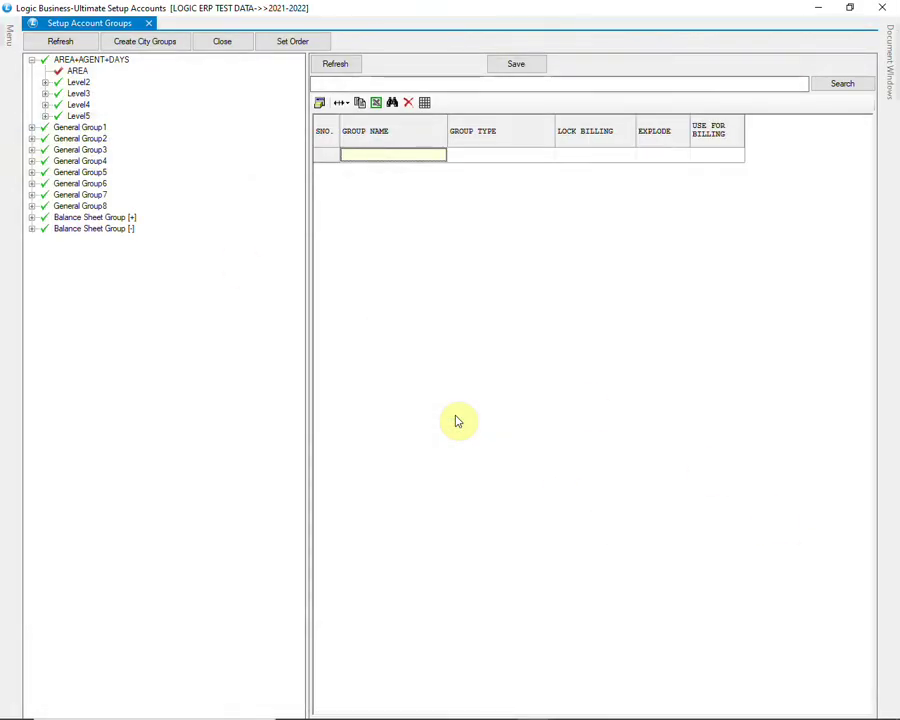
- Enter SECTOR1 as the first group name under AREA with group type CUSTOMER
{"action": "type", "text": "SECTOR"}
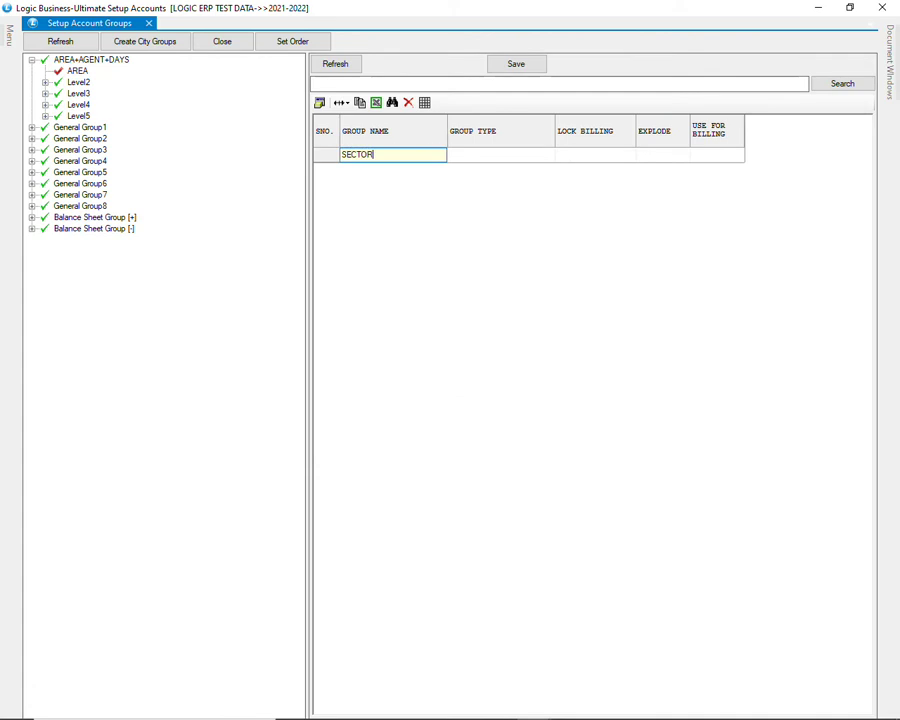
{"action": "type", "text": "1"}
{"action": "key", "text": "Tab"}
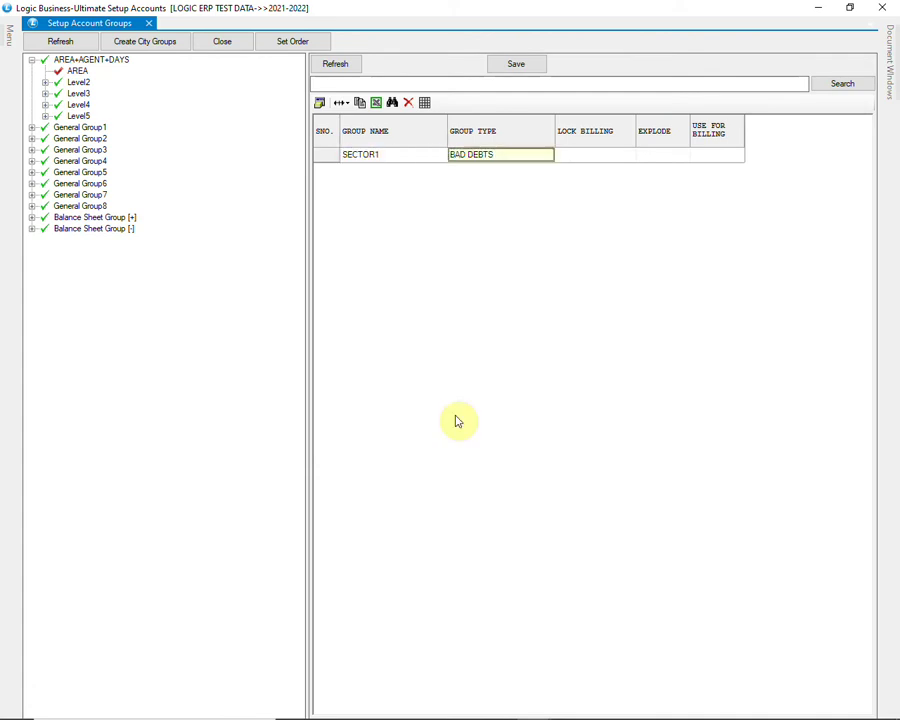
{"action": "type", "text": "CUSTOMER"}
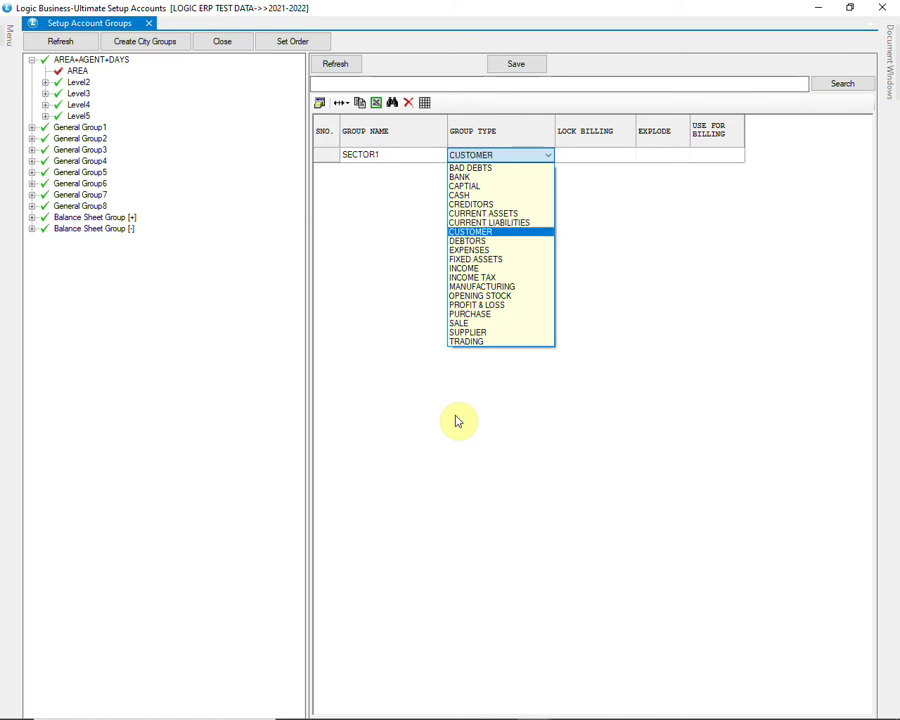
{"action": "key", "text": "Down"}
{"action": "key", "text": "Down"}
{"action": "key", "text": "Down"}
{"action": "key", "text": "Down"}
{"action": "key", "text": "Down"}
{"action": "key", "text": "Down"}
{"action": "key", "text": "Down"}
{"action": "key", "text": "Down"}
{"action": "key", "text": "Down"}
{"action": "key", "text": "Down"}
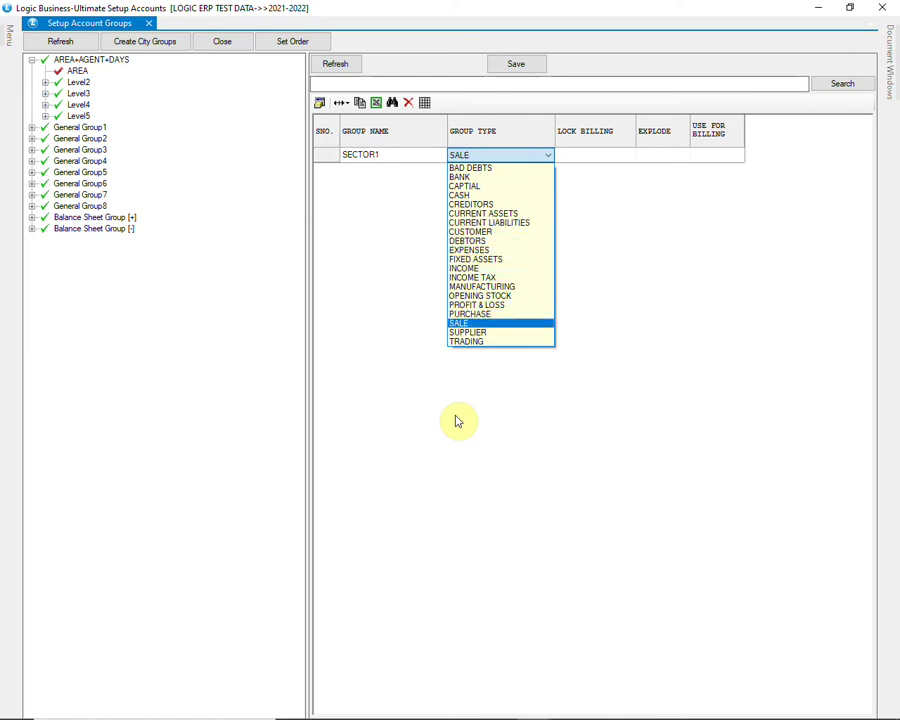
{"action": "key", "text": "Down"}
{"action": "key", "text": "Up"}
{"action": "key", "text": "Up"}
{"action": "key", "text": "Up"}
{"action": "type", "text": "d"}
{"action": "key", "text": "Up"}
{"action": "key", "text": "Return"}
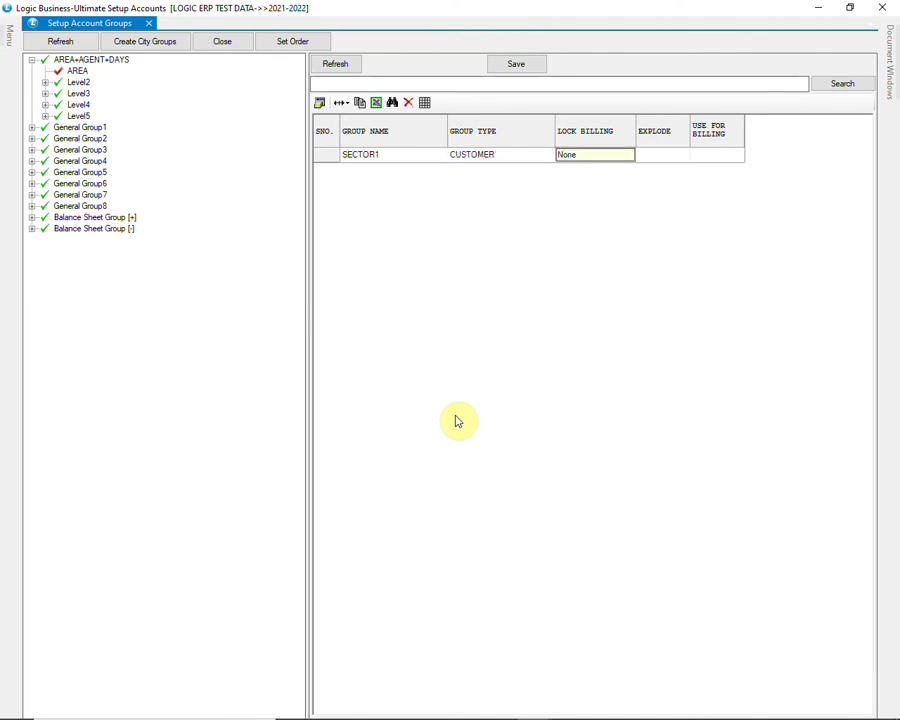
- Set lock billing for SECTOR1 to For Overdue Bills and complete the row, keeping Explode and Use for Billing at No
{"action": "key", "text": "alt+Down"}
{"action": "key", "text": "Down"}
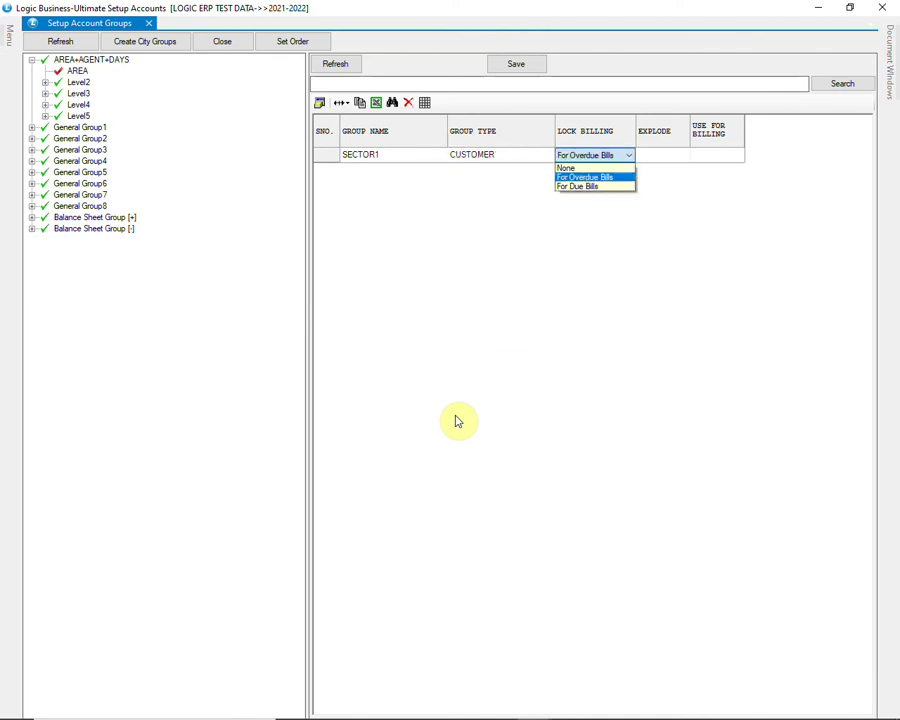
{"action": "key", "text": "Down"}
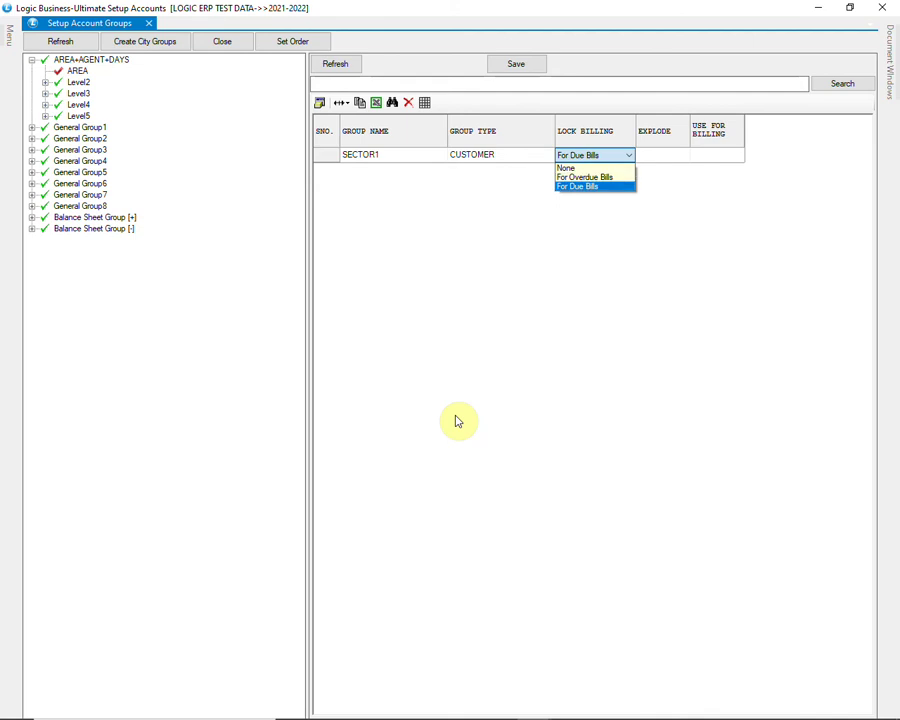
{"action": "key", "text": "Up"}
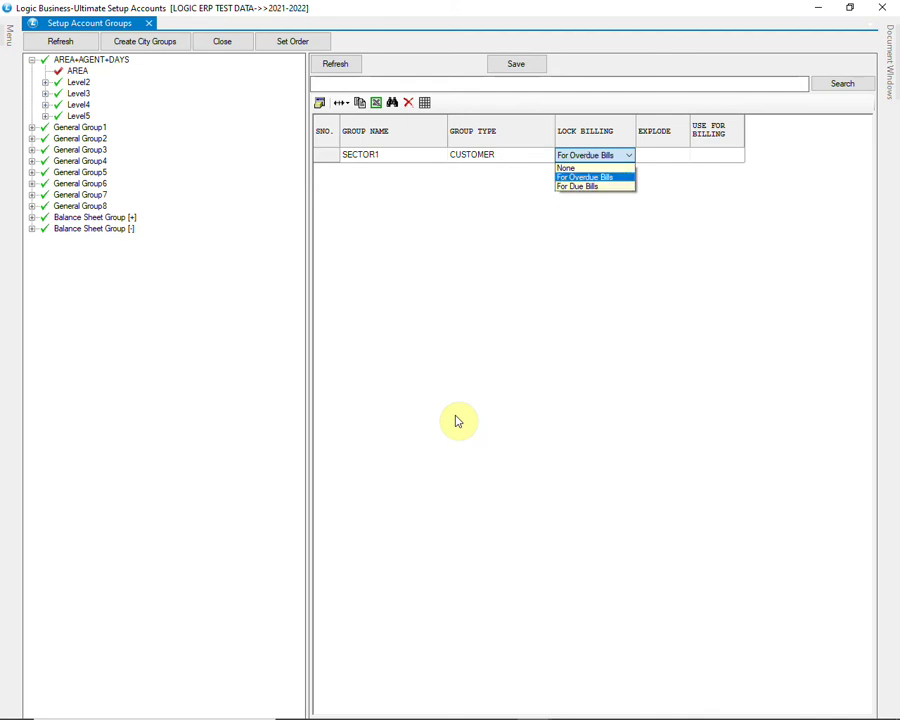
{"action": "key", "text": "Return"}
{"action": "key", "text": "Return"}
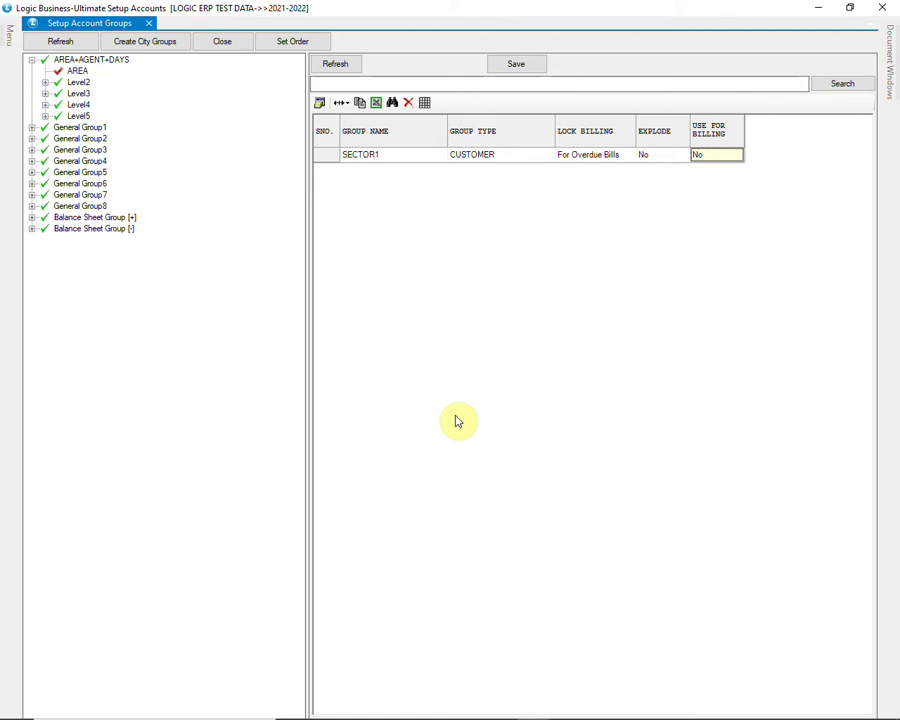
{"action": "key", "text": "Return"}
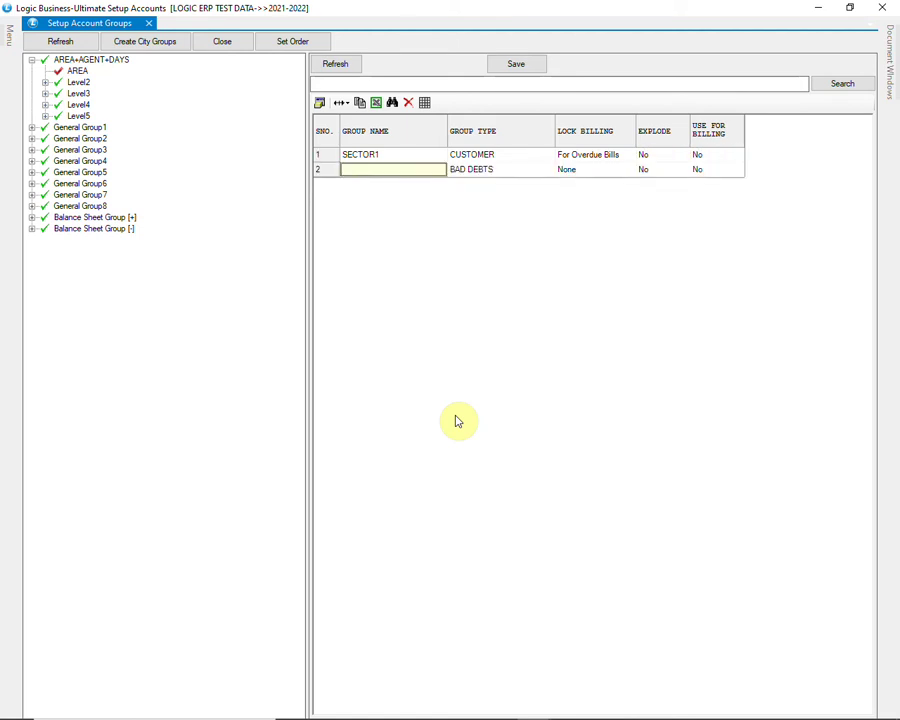
- Add a second group named SECTOR2 with group type CUSTOMER and lock billing None
{"action": "type", "text": "SECTOR2"}
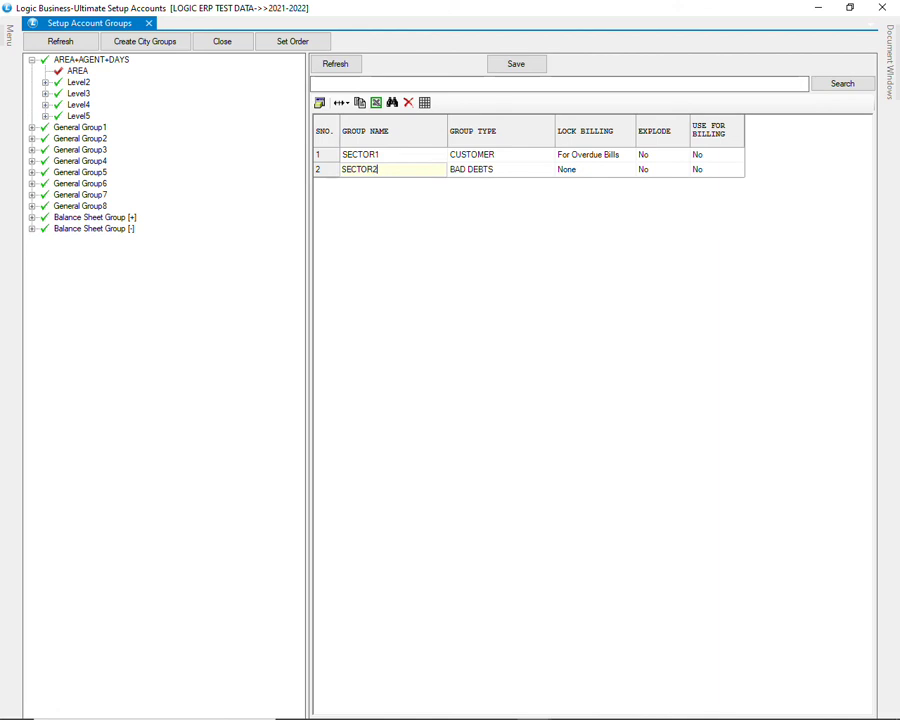
{"action": "key", "text": "Return"}
{"action": "type", "text": "CUSTOMER"}
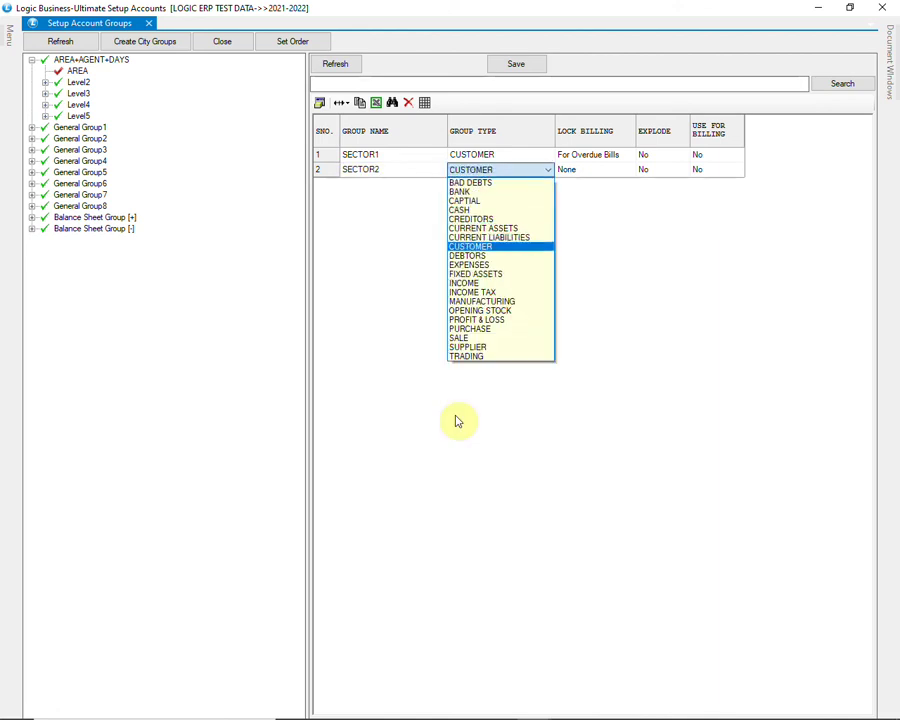
{"action": "key", "text": "Return"}
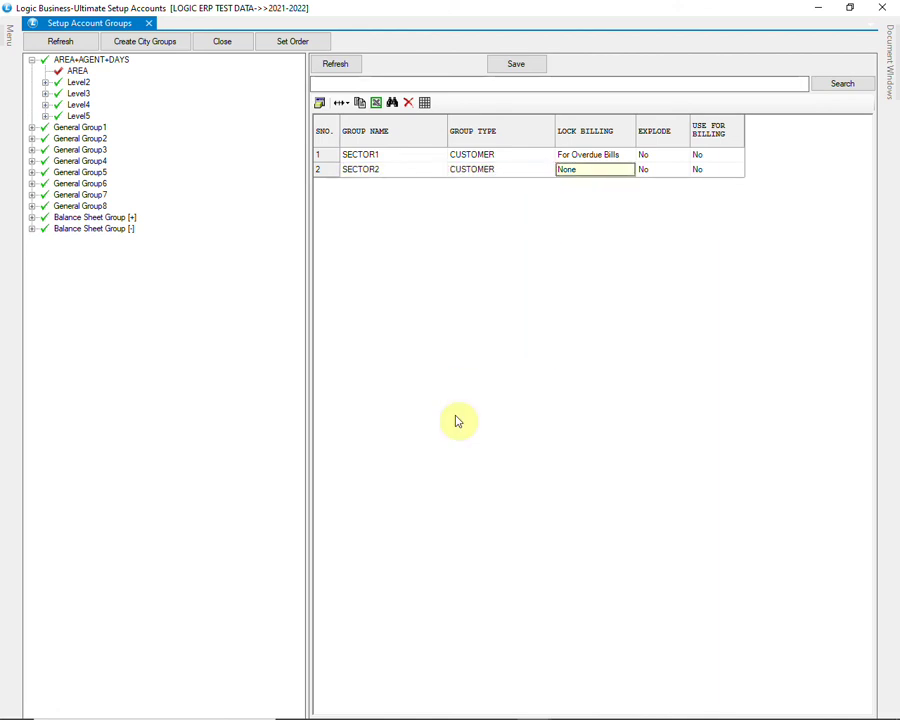
{"action": "key", "text": "Return"}
- Add a third group named SECTOR3 with group type CUSTOMER, keeping the default billing options
{"action": "type", "text": "SECTOR3"}
{"action": "key", "text": "Return"}
{"action": "type", "text": "CUS"}
{"action": "key", "text": "Return"}
{"action": "key", "text": "Return"}
{"action": "key", "text": "Return"}
{"action": "key", "text": "Return"}
- Add a fourth group named SECTOR4 with group type CUSTOMER, keeping the default billing options
{"action": "type", "text": "SECTOR4"}
{"action": "key", "text": "Return"}
{"action": "type", "text": "CUS"}
{"action": "key", "text": "Return"}
{"action": "key", "text": "Return"}
{"action": "key", "text": "Return"}
{"action": "key", "text": "Return"}
- Add a fifth group named SECTOR5 with group type CUSTOMER, keeping the default billing options
{"action": "type", "text": "SECTOR5"}
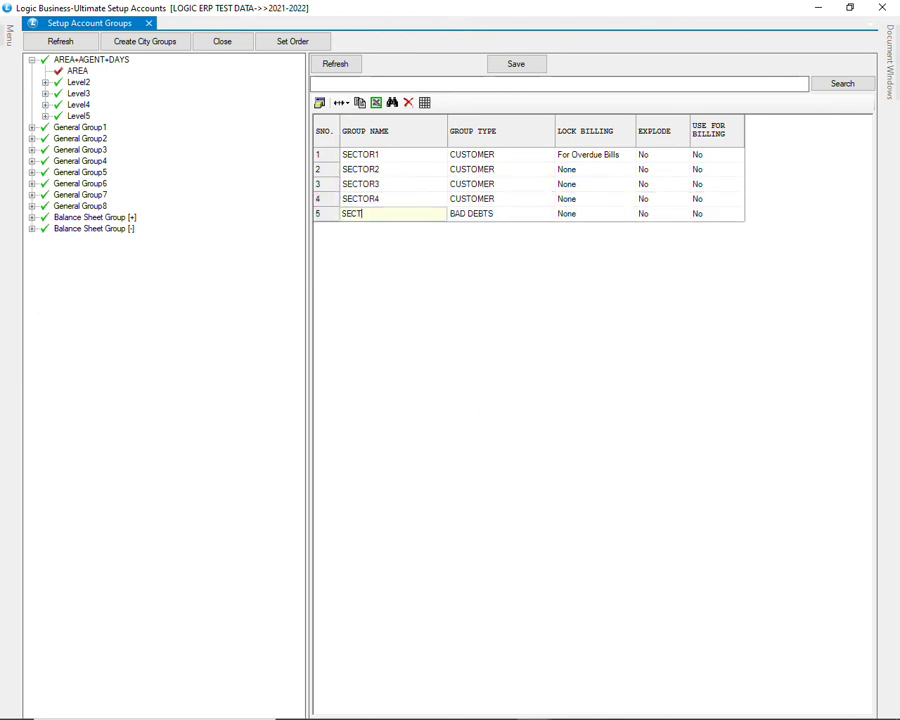
{"action": "key", "text": "Return"}
{"action": "type", "text": "CUS"}
{"action": "key", "text": "Return"}
{"action": "key", "text": "Return"}
{"action": "key", "text": "Return"}
{"action": "key", "text": "Return"}
- Add a sixth group named SECTOR6 with group type CUSTOMER, keeping the default billing options
{"action": "type", "text": "SECTOR6"}
{"action": "key", "text": "Return"}
{"action": "type", "text": "CUS"}
{"action": "key", "text": "Return"}
{"action": "key", "text": "Return"}
{"action": "key", "text": "Return"}
{"action": "key", "text": "Return"}
- Add a seventh group named SECTOR7 with group type CUSTOMER, keeping the default billing options
{"action": "type", "text": "SECTOR7"}
{"action": "key", "text": "Return"}
{"action": "type", "text": "CUS"}
{"action": "key", "text": "Return"}
{"action": "key", "text": "Return"}
{"action": "key", "text": "Return"}
{"action": "key", "text": "Return"}
- Add an eighth group named SECTOR8 with group type CUSTOMER, keeping the default billing options
{"action": "type", "text": "SECTOR8"}
{"action": "key", "text": "Return"}
{"action": "type", "text": "CUS"}
{"action": "key", "text": "Return"}
{"action": "key", "text": "Return"}
{"action": "key", "text": "Return"}
{"action": "key", "text": "Return"}
- Add a ninth group named SECTOR9 with group type CUSTOMER, keeping the default billing options
{"action": "type", "text": "SECTOR9"}
{"action": "key", "text": "Return"}
{"action": "type", "text": "CUS"}
{"action": "key", "text": "Return"}
{"action": "key", "text": "Return"}
{"action": "key", "text": "Return"}
{"action": "key", "text": "Return"}
- Add a tenth group named SECTOR10 with group type CUSTOMER, keeping the default billing options
{"action": "type", "text": "SECTO"}
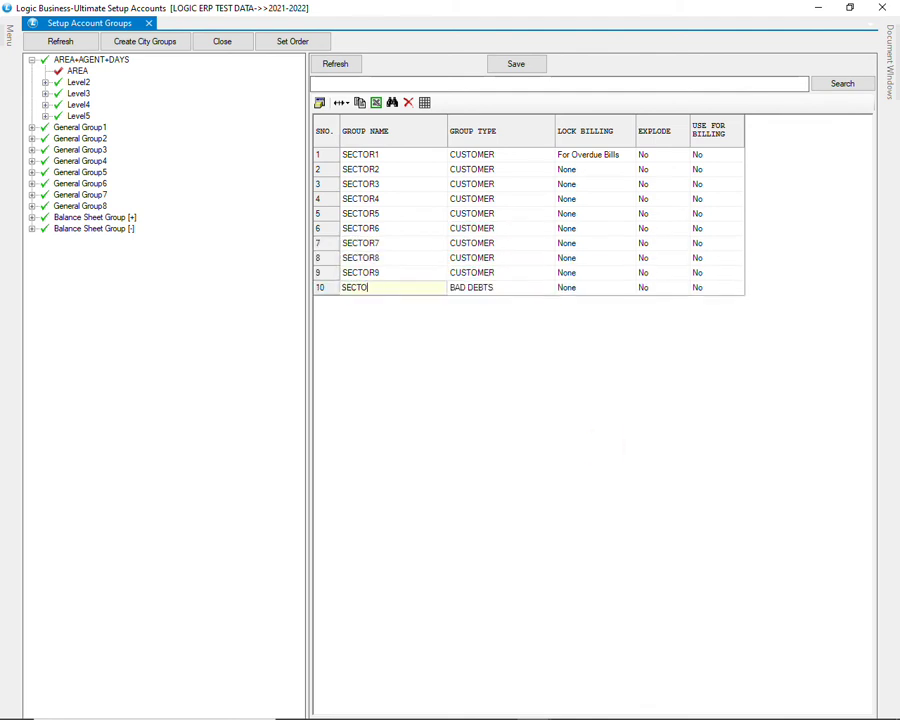
{"action": "type", "text": "R10"}
{"action": "key", "text": "Return"}
{"action": "type", "text": "CUS"}
{"action": "key", "text": "Return"}
{"action": "key", "text": "Return"}
{"action": "key", "text": "Return"}
{"action": "key", "text": "Return"}
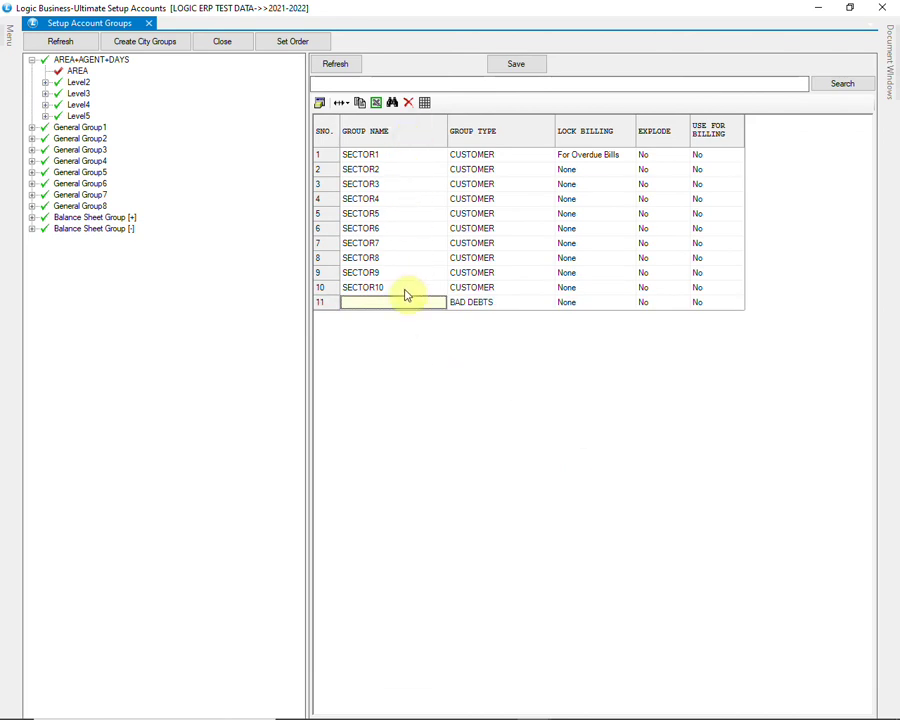
- Set the lock billing option of the SECTOR7 group to For Overdue Bills
{"action": "left_click", "coordinate": [576, 250]}
{"action": "type", "text": "For Overdue Bills"}
{"action": "left_click", "coordinate": [614, 247]}
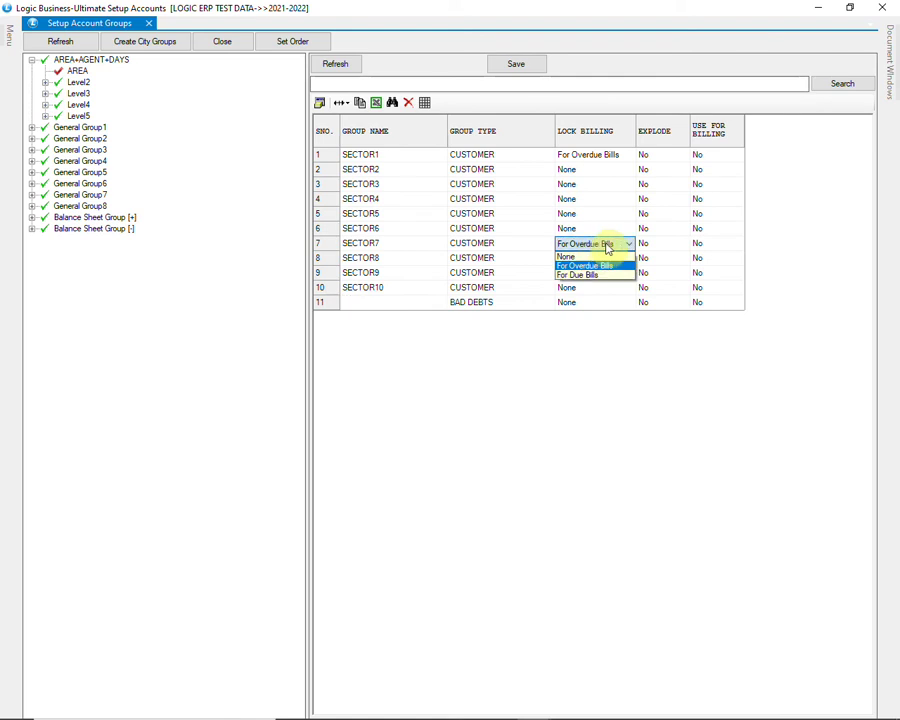
{"action": "left_click", "coordinate": [614, 247]}
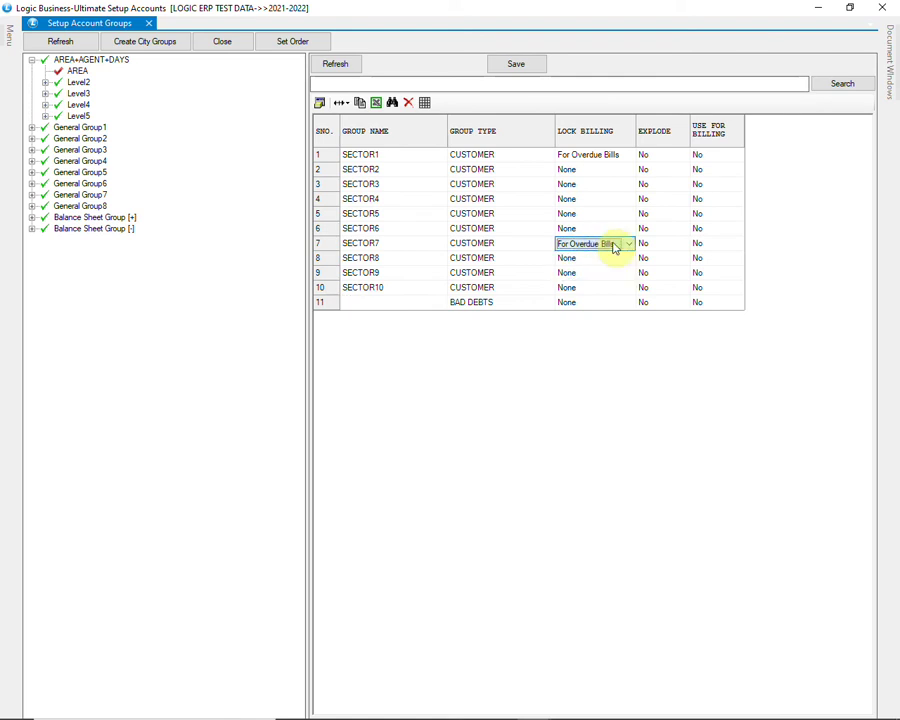
{"action": "key", "text": "Return"}
{"action": "key", "text": "Tab"}
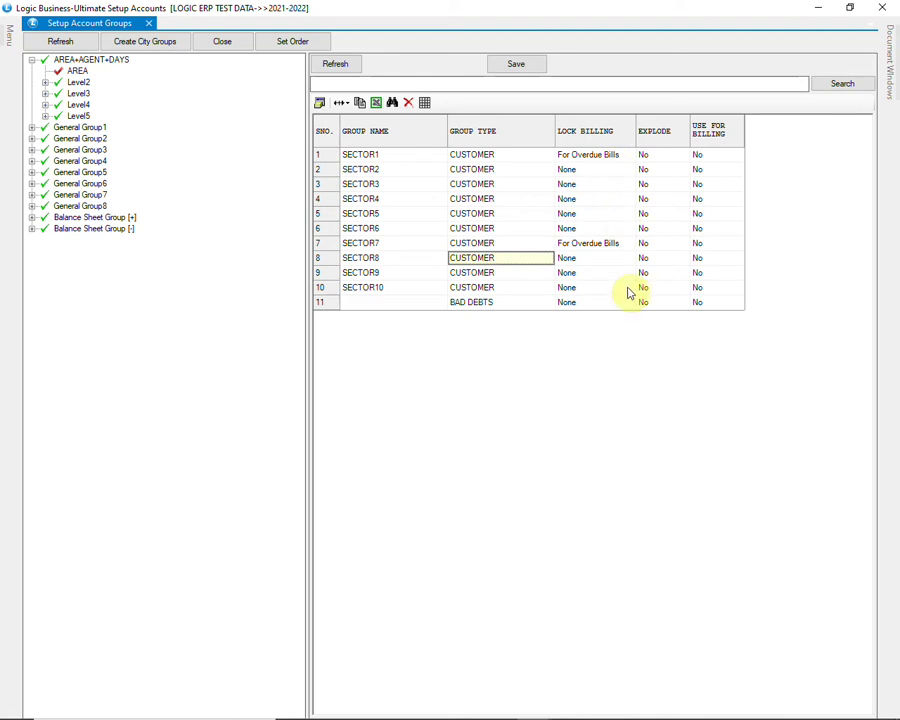
- Save the AREA level's sector groups and expand AREA in the group tree
{"action": "left_click", "coordinate": [516, 65]}
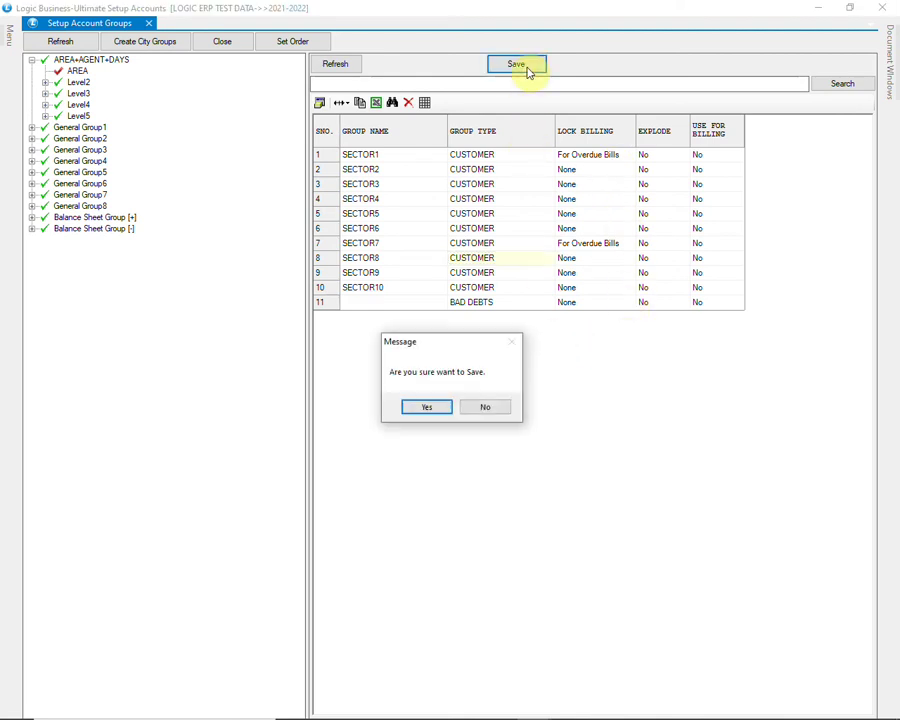
{"action": "left_click", "coordinate": [440, 412]}
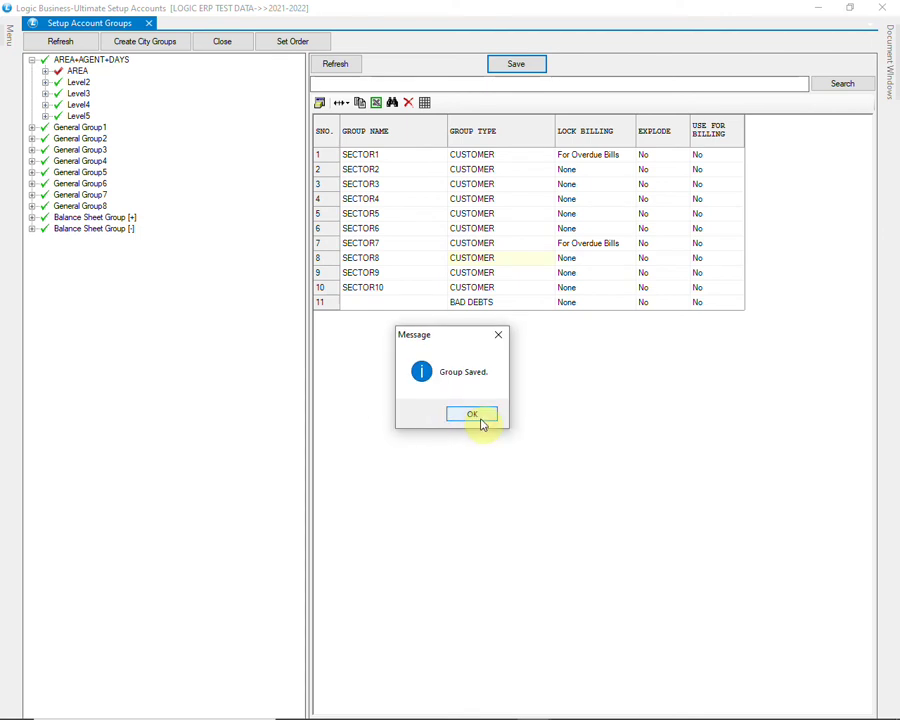
{"action": "left_click", "coordinate": [479, 421]}
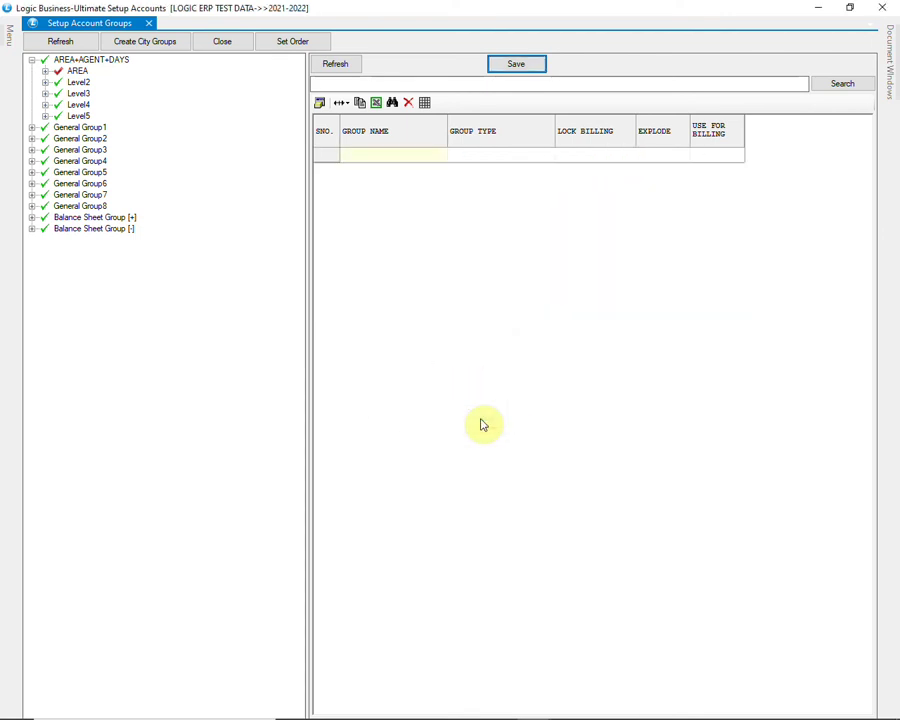
{"action": "double_click", "coordinate": [55, 74]}
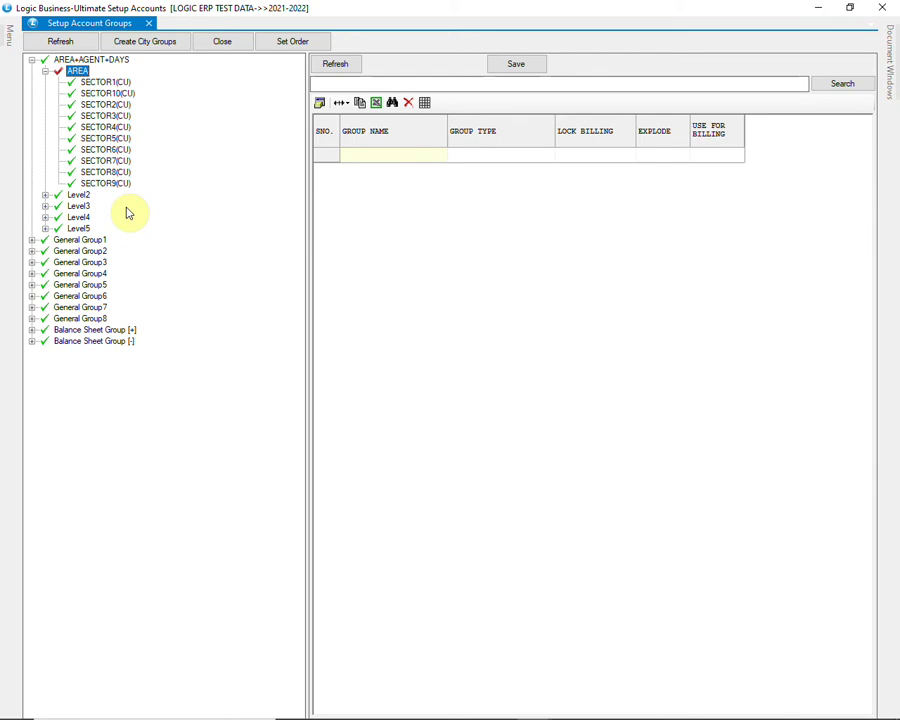
- Rename the Level2 group under AREA+AGENT+DAYS as AGENTS
{"action": "double_click", "coordinate": [80, 195]}
{"action": "right_click", "coordinate": [83, 196]}
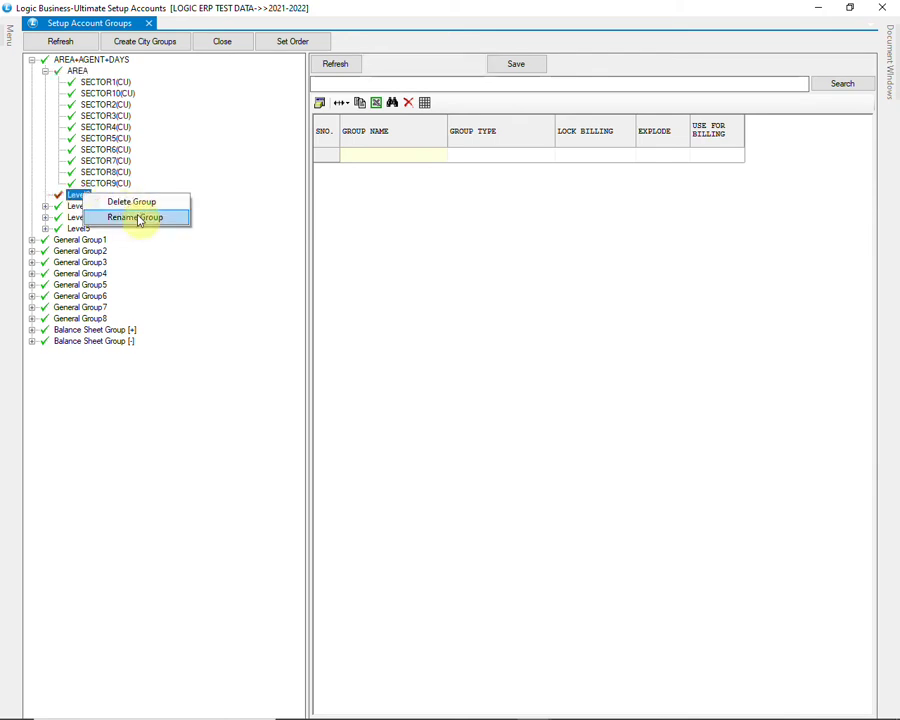
{"action": "left_click", "coordinate": [144, 216]}
{"action": "type", "text": "AGENTS"}
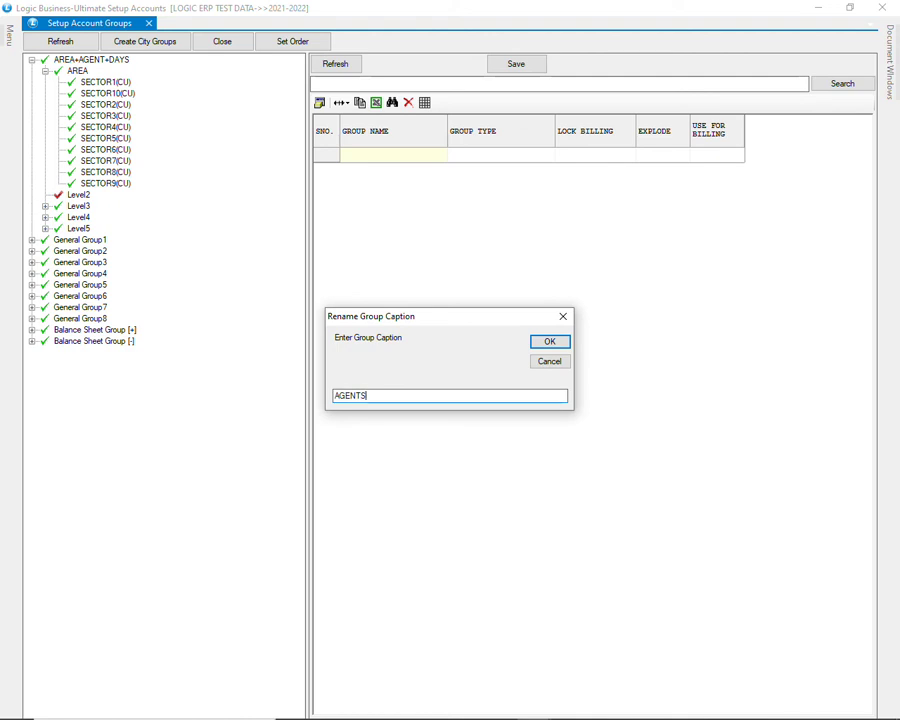
{"action": "key", "text": "Return"}
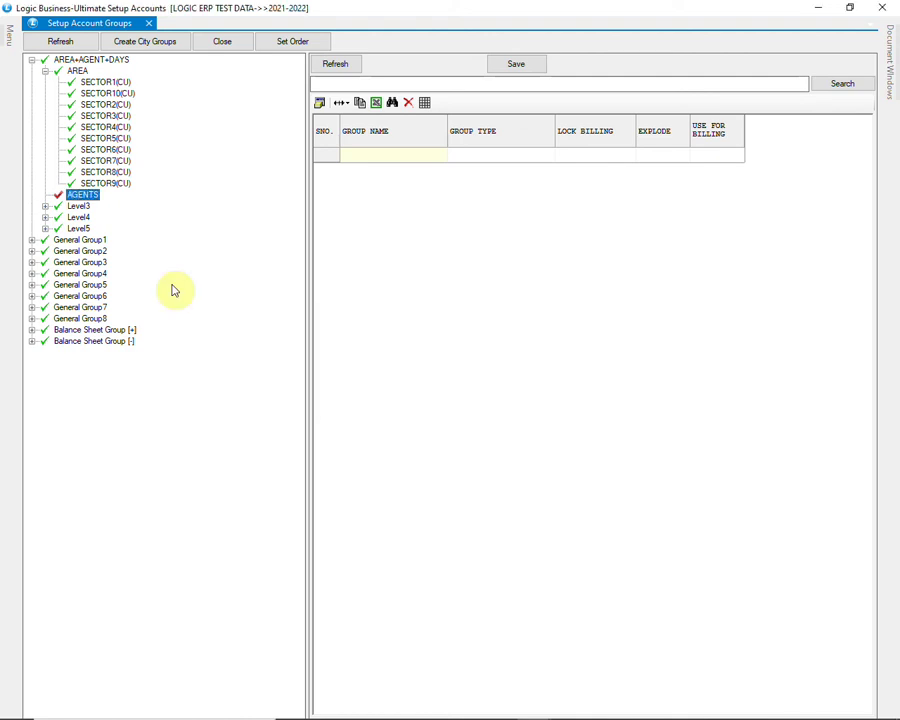
- Add a first group named AGENT1 under AGENTS with group type CUSTOMER, keeping the default billing options
{"action": "left_click", "coordinate": [318, 65]}
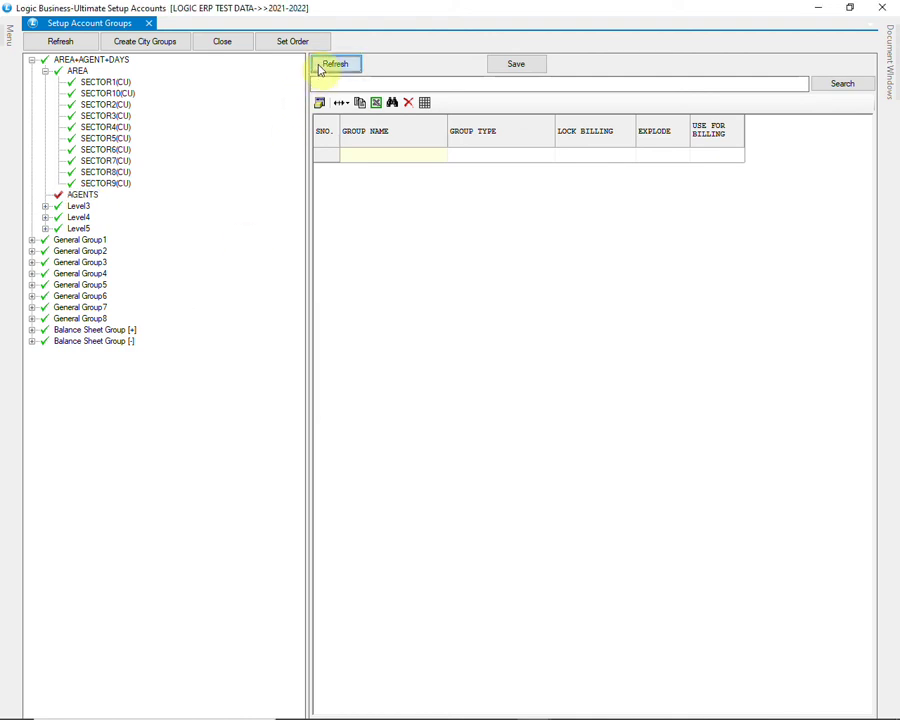
{"action": "left_click", "coordinate": [396, 157]}
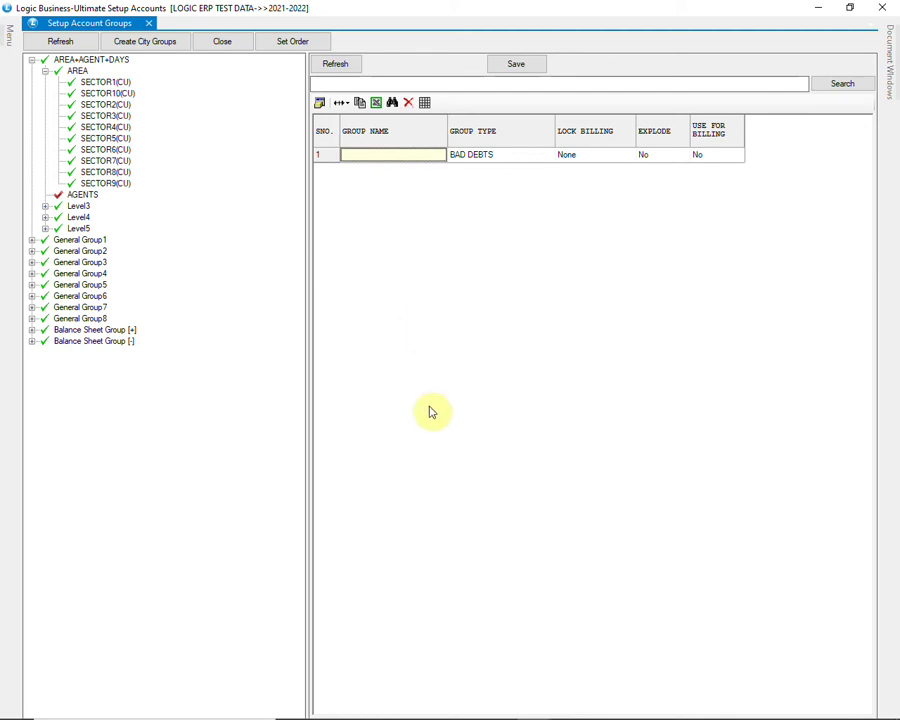
{"action": "type", "text": "AGENT1"}
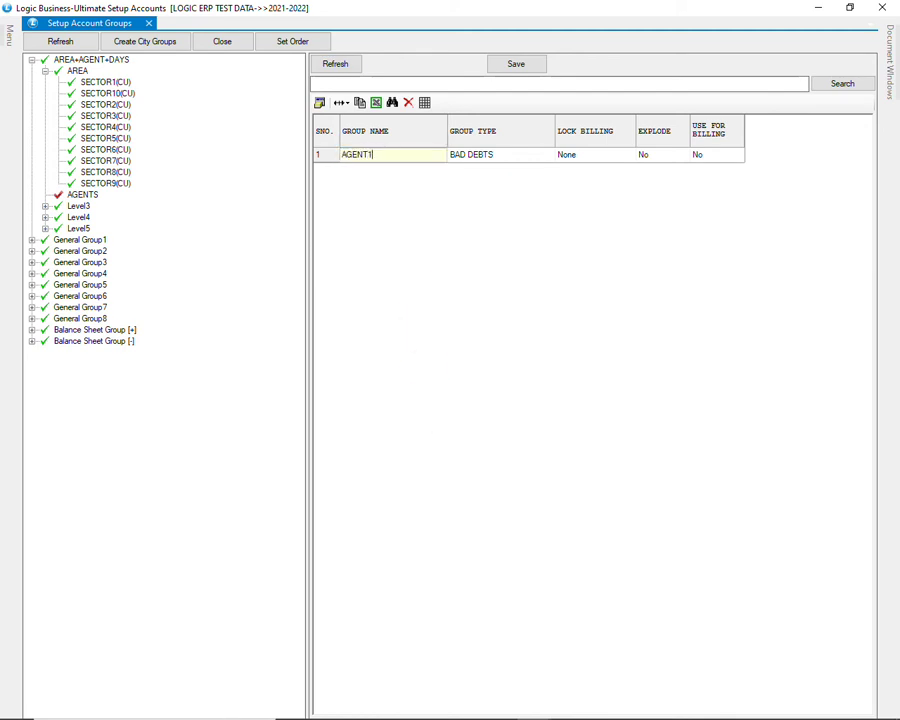
{"action": "key", "text": "Tab"}
{"action": "key", "text": "Down"}
{"action": "key", "text": "Down"}
{"action": "key", "text": "Down"}
{"action": "key", "text": "Down"}
{"action": "key", "text": "Down"}
{"action": "key", "text": "Down"}
{"action": "key", "text": "Down"}
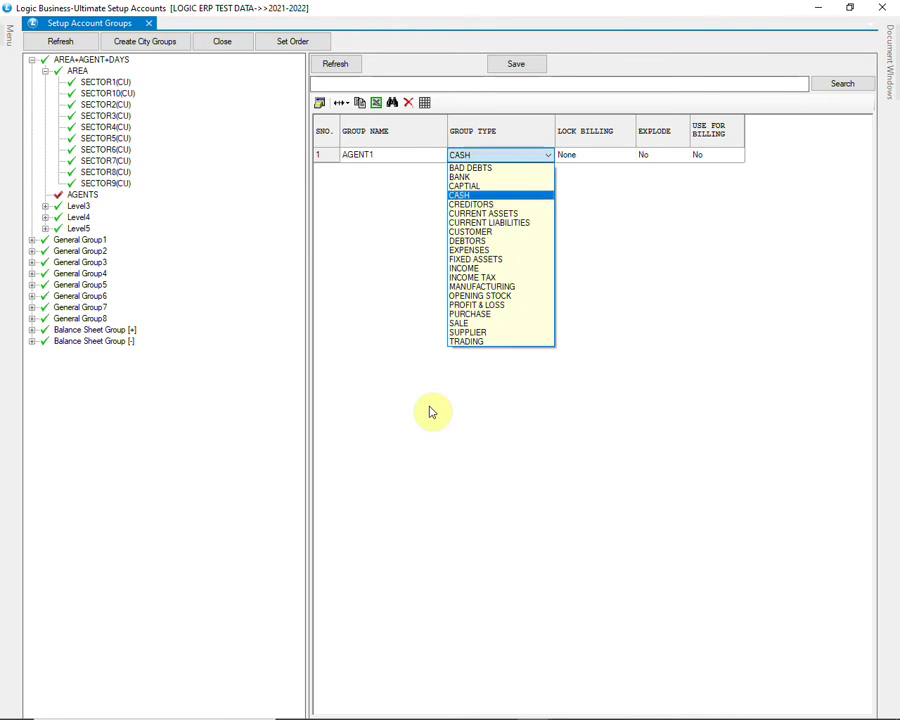
{"action": "key", "text": "Tab"}
{"action": "key", "text": "Tab"}
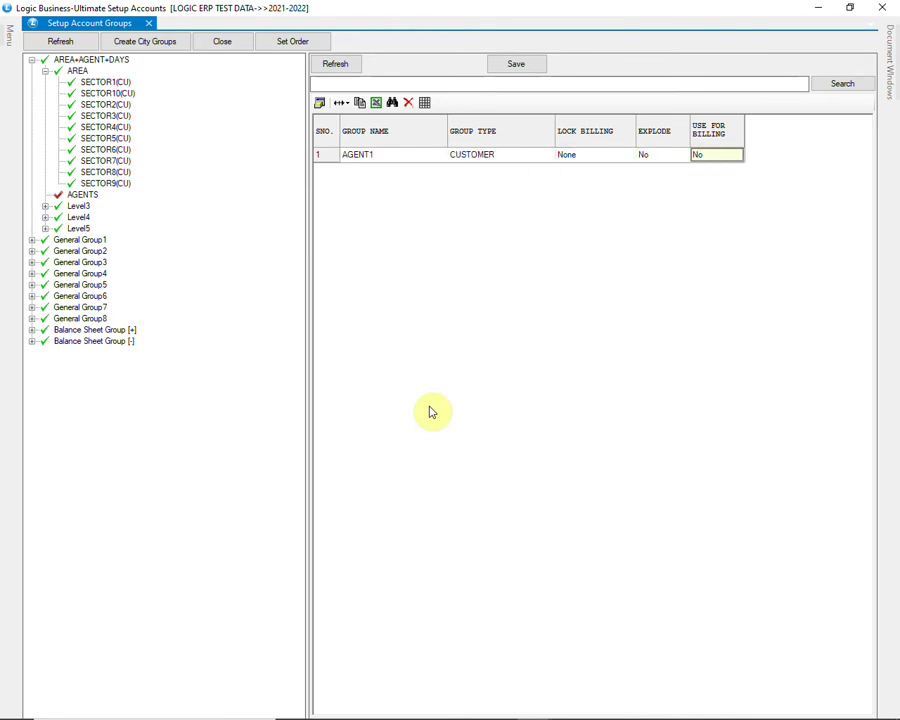
{"action": "key", "text": "Tab"}
{"action": "key", "text": "Tab"}
- Add a second group named AGENT2 with group type CUSTOMER, keeping the default billing options
{"action": "type", "text": "AGEN"}
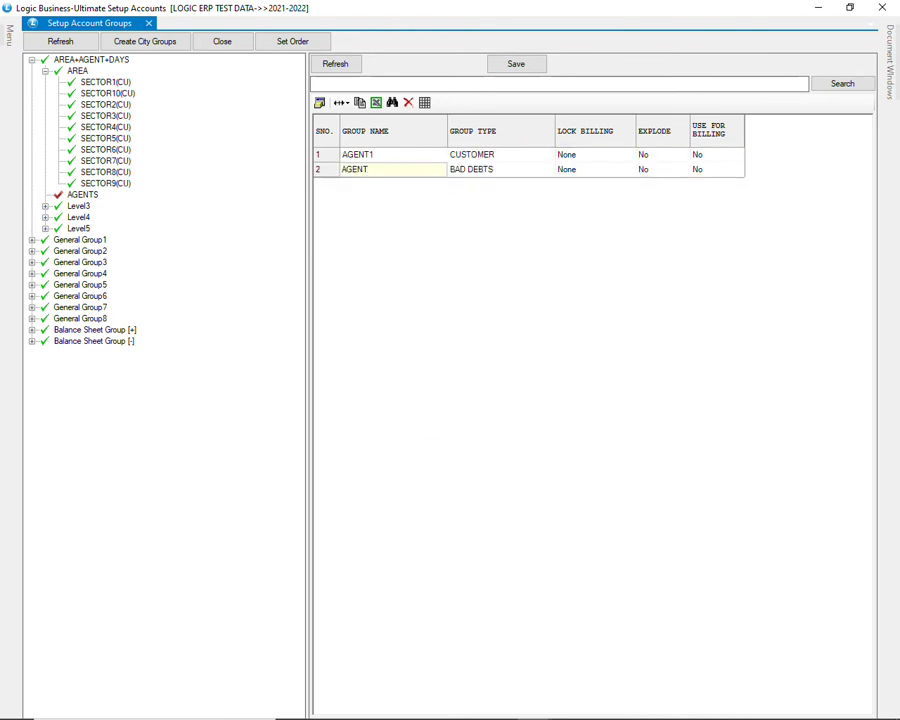
{"action": "key", "text": "Tab"}
{"action": "key", "text": "Down"}
{"action": "key", "text": "Down"}
{"action": "key", "text": "Down"}
{"action": "key", "text": "Down"}
{"action": "key", "text": "Down"}
{"action": "key", "text": "Down"}
{"action": "key", "text": "Down"}
{"action": "key", "text": "Tab"}
{"action": "key", "text": "Tab"}
{"action": "key", "text": "Tab"}
{"action": "key", "text": "Tab"}
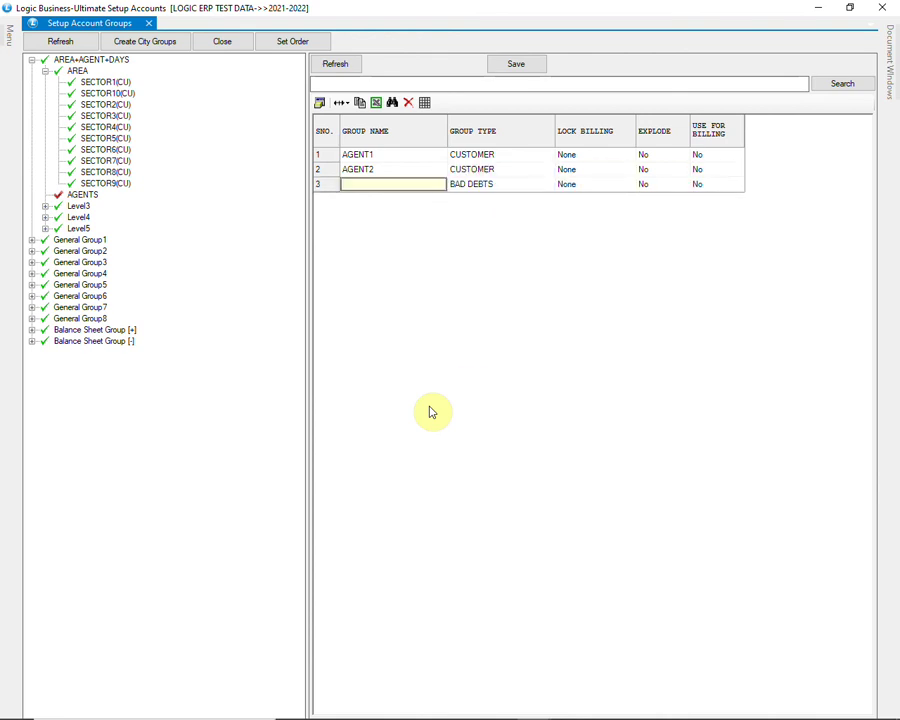
- Add a third group named AGENT3 with group type CUSTOMER, keeping the default billing options
{"action": "type", "text": "AGENT3"}
{"action": "key", "text": "Tab"}
{"action": "key", "text": "Down"}
{"action": "key", "text": "Down"}
{"action": "key", "text": "Down"}
{"action": "key", "text": "Down"}
{"action": "key", "text": "Down"}
{"action": "key", "text": "Down"}
{"action": "key", "text": "Down"}
{"action": "key", "text": "Tab"}
{"action": "key", "text": "Tab"}
{"action": "key", "text": "Tab"}
{"action": "key", "text": "Tab"}
- Add a fourth group named AGENT4 with group type CUSTOMER, keeping the default billing options
{"action": "type", "text": "AGENT4"}
{"action": "key", "text": "Tab"}
{"action": "key", "text": "Down"}
{"action": "key", "text": "Down"}
{"action": "key", "text": "Down"}
{"action": "key", "text": "Down"}
{"action": "key", "text": "Down"}
{"action": "key", "text": "Down"}
{"action": "key", "text": "Down"}
{"action": "key", "text": "Tab"}
{"action": "key", "text": "Tab"}
{"action": "key", "text": "Tab"}
{"action": "key", "text": "Tab"}
- Add a fifth group named AGENT5 with group type CUSTOMER, keeping the default billing options
{"action": "type", "text": "AGENT5"}
{"action": "key", "text": "Tab"}
{"action": "key", "text": "Down"}
{"action": "key", "text": "Down"}
{"action": "key", "text": "Down"}
{"action": "key", "text": "Down"}
{"action": "key", "text": "Down"}
{"action": "key", "text": "Down"}
{"action": "key", "text": "Down"}
{"action": "key", "text": "Tab"}
{"action": "key", "text": "Tab"}
{"action": "key", "text": "Tab"}
{"action": "key", "text": "Tab"}
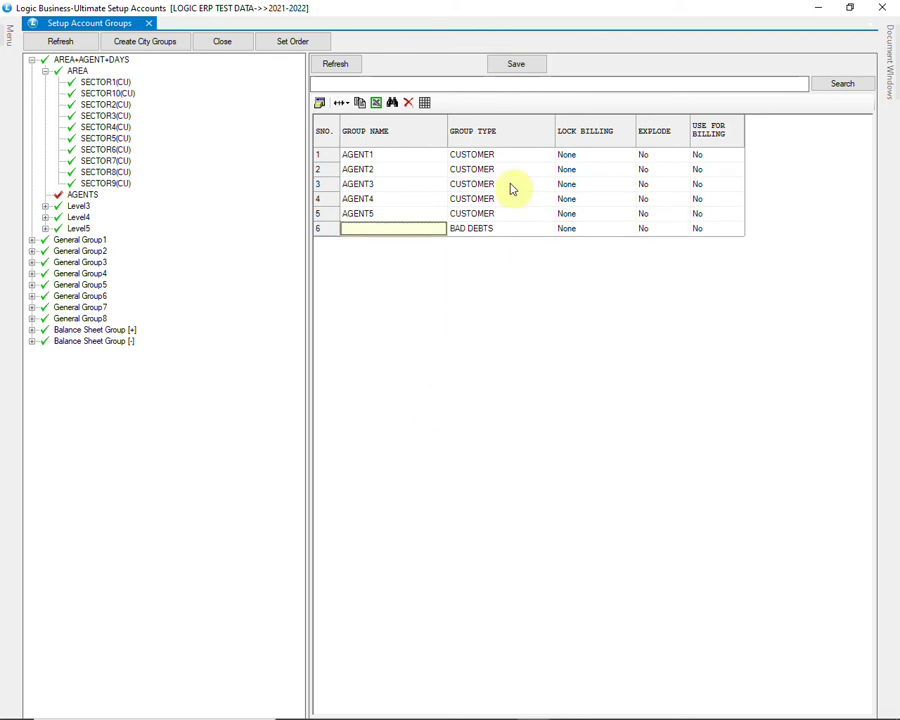
- Save the AGENTS level's agent groups and expand AGENTS in the group tree
{"action": "left_click", "coordinate": [534, 72]}
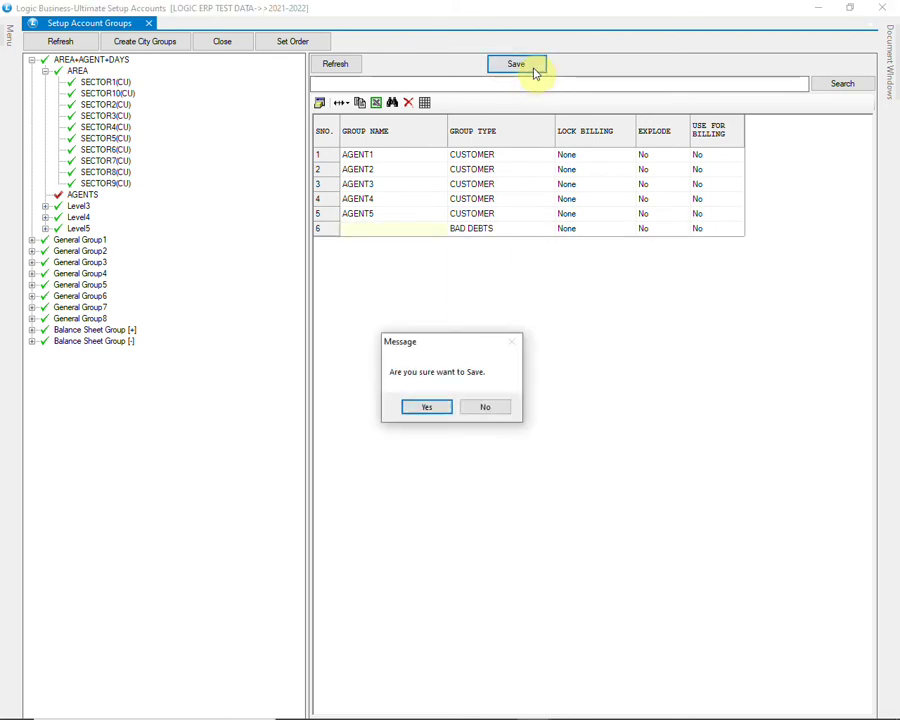
{"action": "left_click", "coordinate": [435, 409]}
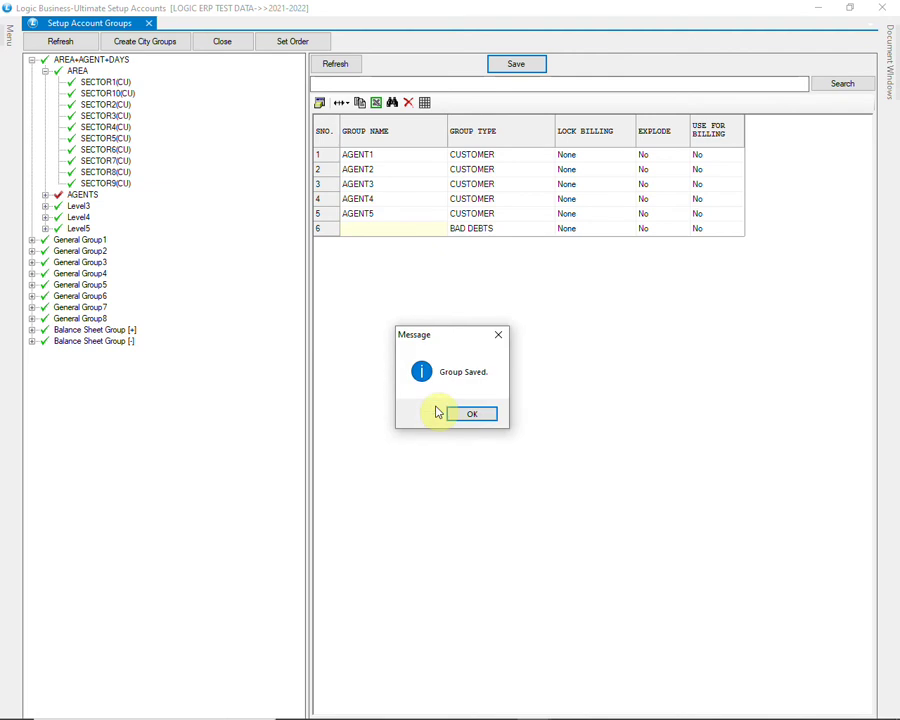
{"action": "left_click", "coordinate": [490, 421]}
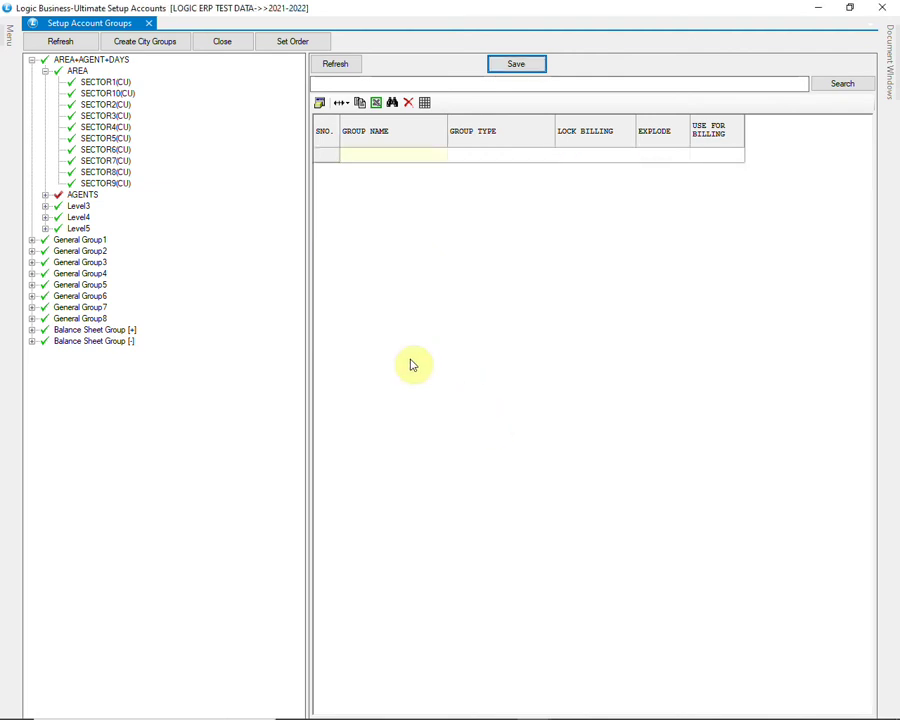
{"action": "left_click", "coordinate": [46, 196]}
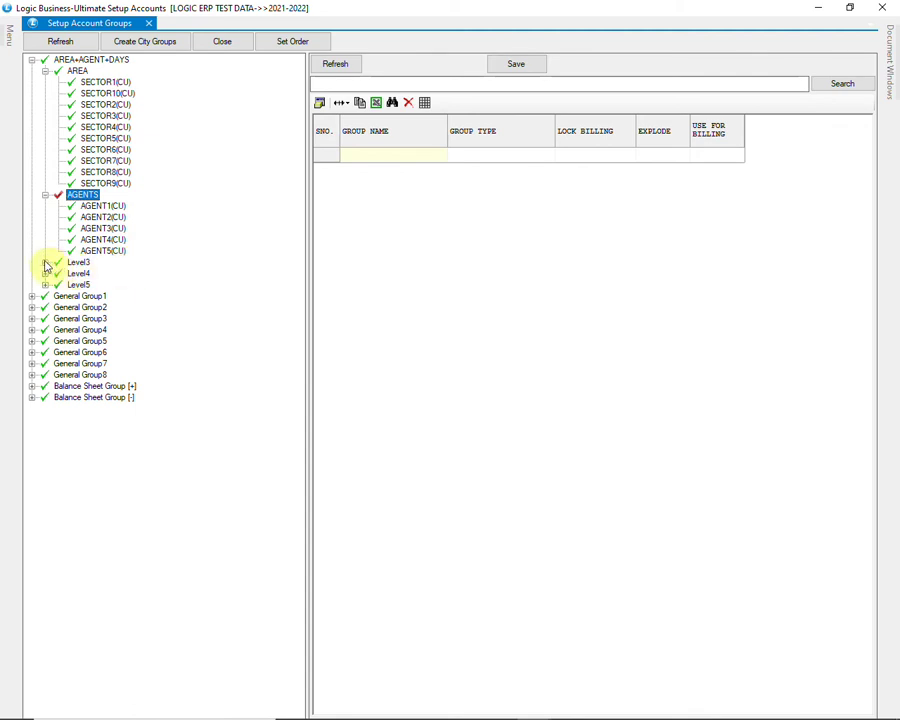
- Rename the Level3 group under AREA+AGENT+DAYS as WEEKDAYS
{"action": "left_click", "coordinate": [72, 263]}
{"action": "right_click", "coordinate": [80, 265]}
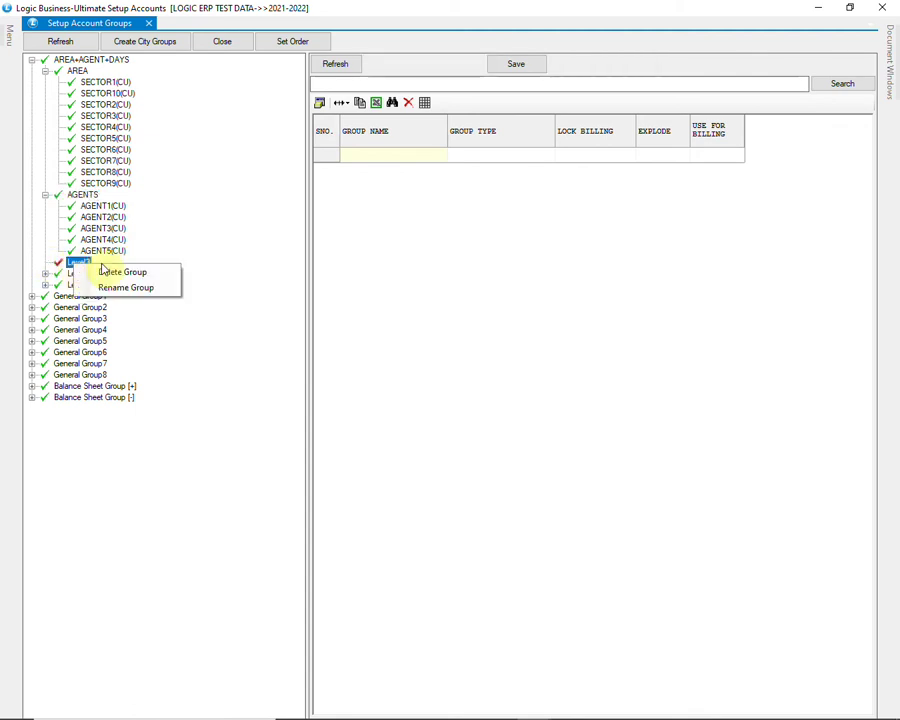
{"action": "left_click", "coordinate": [126, 288]}
{"action": "type", "text": "WEEKDAYS"}
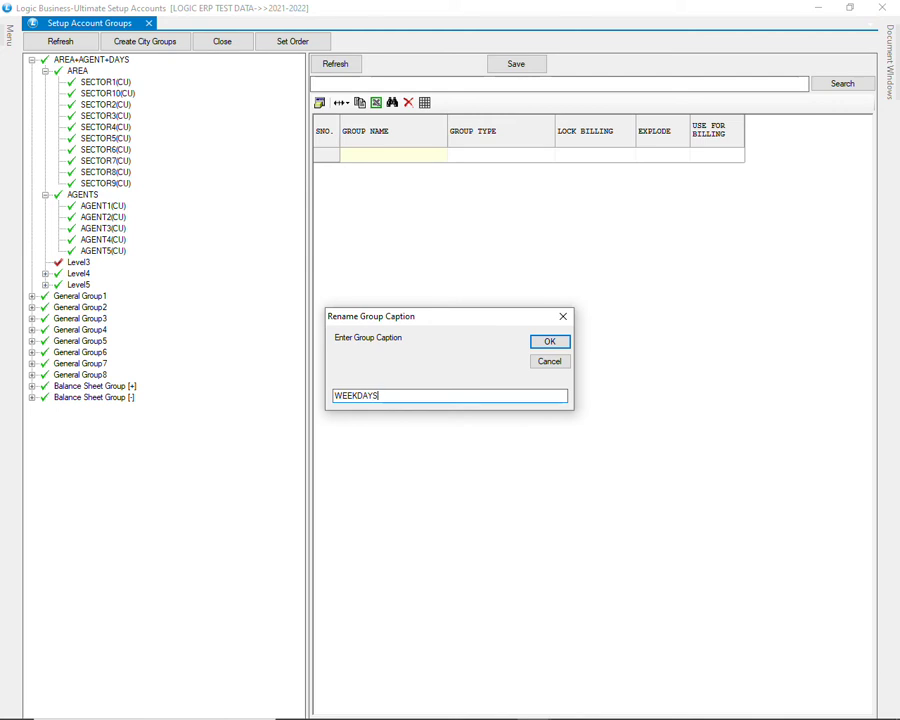
{"action": "key", "text": "Return"}
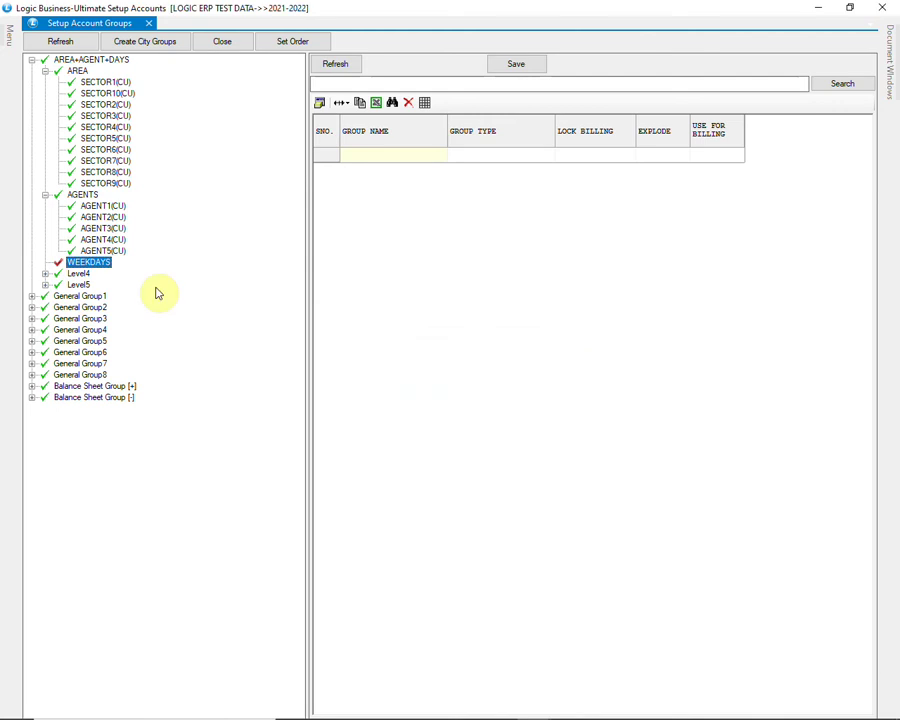
- Add a first group named MONDAY under WEEKDAYS with group type CUSTOMER, keeping the default billing options
{"action": "left_click", "coordinate": [321, 68]}
{"action": "left_click", "coordinate": [407, 156]}
{"action": "type", "text": "MONDAY"}
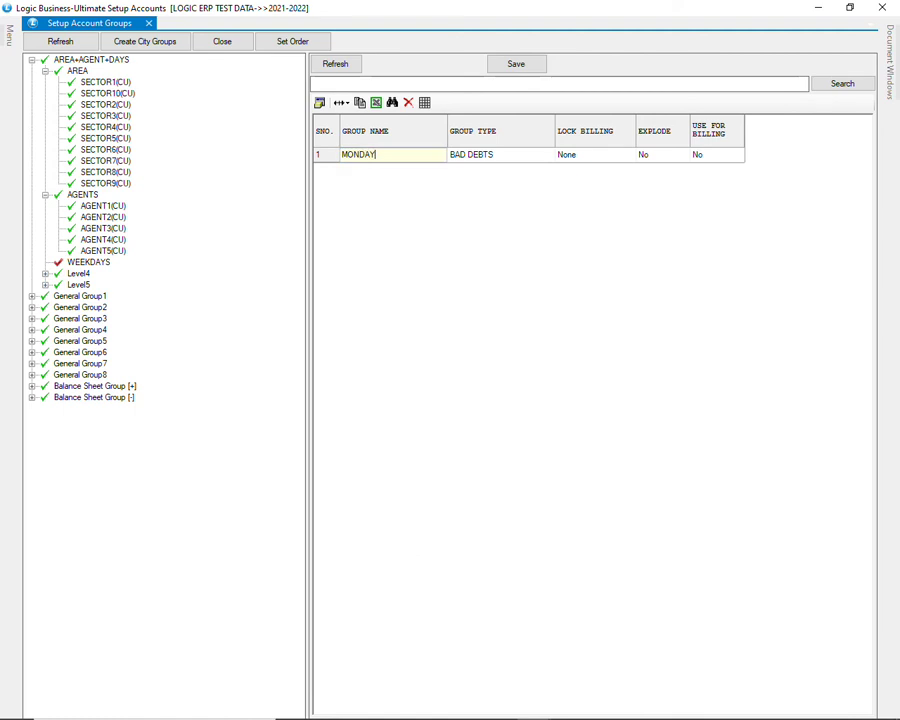
{"action": "key", "text": "Tab"}
{"action": "key", "text": "alt+Down"}
{"action": "key", "text": "Down"}
{"action": "key", "text": "Down"}
{"action": "key", "text": "Down"}
{"action": "key", "text": "Down"}
{"action": "key", "text": "Down"}
{"action": "key", "text": "Down"}
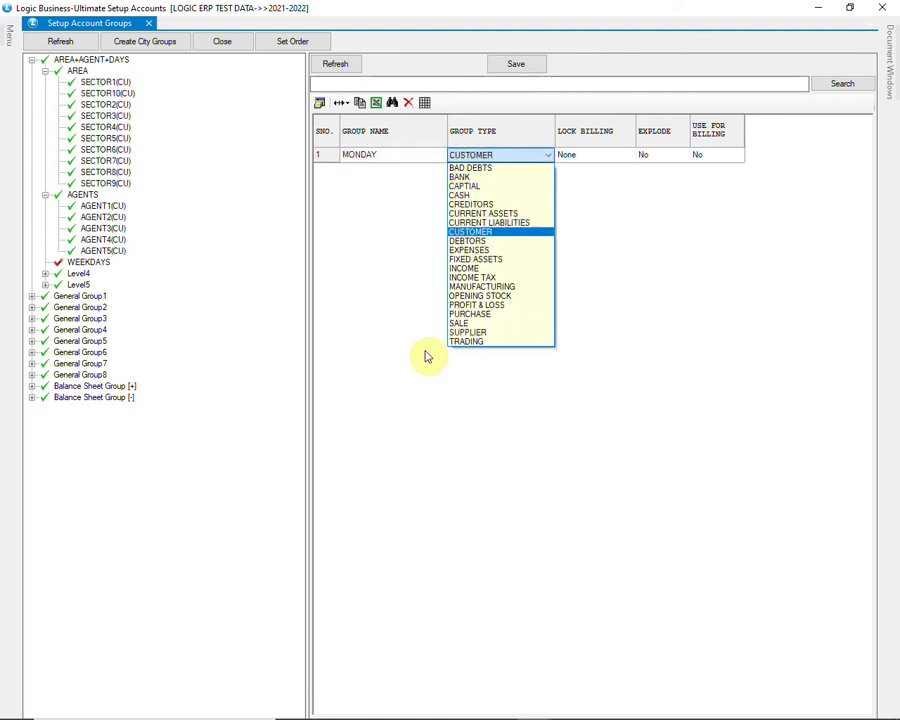
{"action": "key", "text": "Down"}
{"action": "key", "text": "Tab"}
{"action": "key", "text": "Tab"}
{"action": "key", "text": "Tab"}
{"action": "key", "text": "Tab"}
- Add a second group named TUESDAY with group type CUSTOMER, keeping the default billing options
{"action": "type", "text": "TUE"}
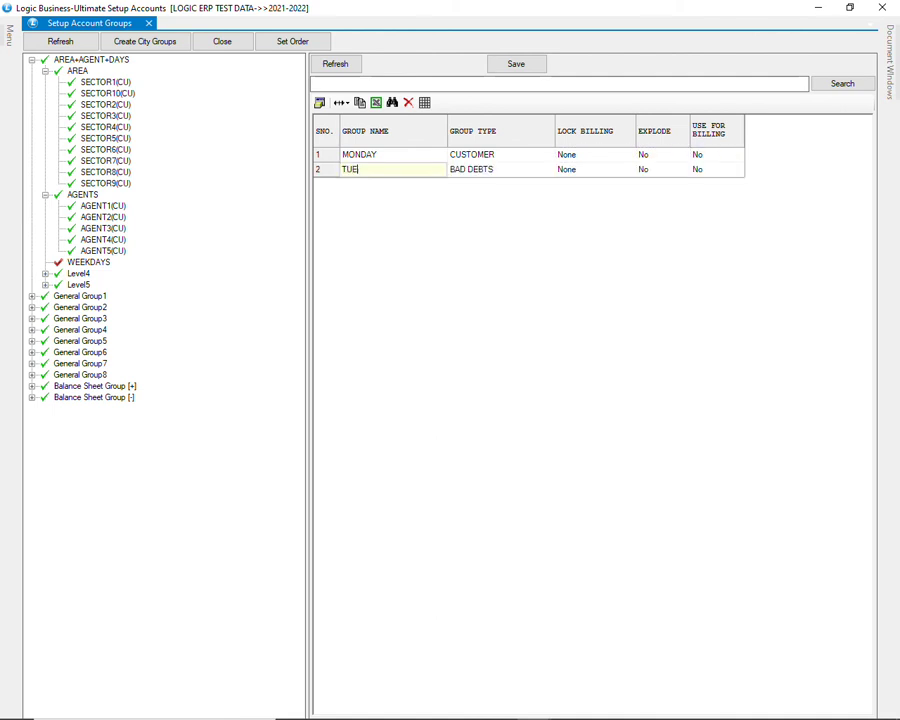
{"action": "key", "text": "Tab"}
{"action": "key", "text": "Down"}
{"action": "key", "text": "Down"}
{"action": "key", "text": "Down"}
{"action": "key", "text": "Down"}
{"action": "key", "text": "Down"}
{"action": "key", "text": "Down"}
{"action": "key", "text": "Down"}
{"action": "key", "text": "Tab"}
{"action": "key", "text": "Tab"}
{"action": "key", "text": "Tab"}
{"action": "key", "text": "Tab"}
- Add a third group named WEDNESDAY with group type CUSTOMER, keeping the default billing options
{"action": "type", "text": "WEDNESDAY"}
{"action": "key", "text": "Tab"}
{"action": "key", "text": "Down"}
{"action": "key", "text": "Down"}
{"action": "key", "text": "Down"}
{"action": "key", "text": "Down"}
{"action": "key", "text": "Down"}
{"action": "key", "text": "Down"}
{"action": "key", "text": "Down"}
{"action": "key", "text": "Tab"}
{"action": "key", "text": "Tab"}
{"action": "key", "text": "Tab"}
{"action": "key", "text": "Tab"}
- Add a fourth group named THURSDAY with group type CUSTOMER, keeping the default billing options
{"action": "type", "text": "THURSDAY"}
{"action": "key", "text": "Tab"}
{"action": "key", "text": "Down"}
{"action": "key", "text": "Down"}
{"action": "key", "text": "Down"}
{"action": "key", "text": "Down"}
{"action": "key", "text": "Down"}
{"action": "key", "text": "Down"}
{"action": "key", "text": "Down"}
{"action": "key", "text": "Tab"}
{"action": "key", "text": "Tab"}
{"action": "key", "text": "Tab"}
{"action": "key", "text": "Tab"}
- Add a fifth group named FRIDAY with group type CUSTOMER, keeping the default billing options
{"action": "type", "text": "FRIDAY"}
{"action": "key", "text": "Tab"}
{"action": "key", "text": "Down"}
{"action": "key", "text": "Down"}
{"action": "key", "text": "Down"}
{"action": "key", "text": "Down"}
{"action": "key", "text": "Down"}
{"action": "key", "text": "Down"}
{"action": "key", "text": "Down"}
{"action": "key", "text": "Tab"}
{"action": "key", "text": "Tab"}
{"action": "key", "text": "Tab"}
{"action": "key", "text": "Tab"}
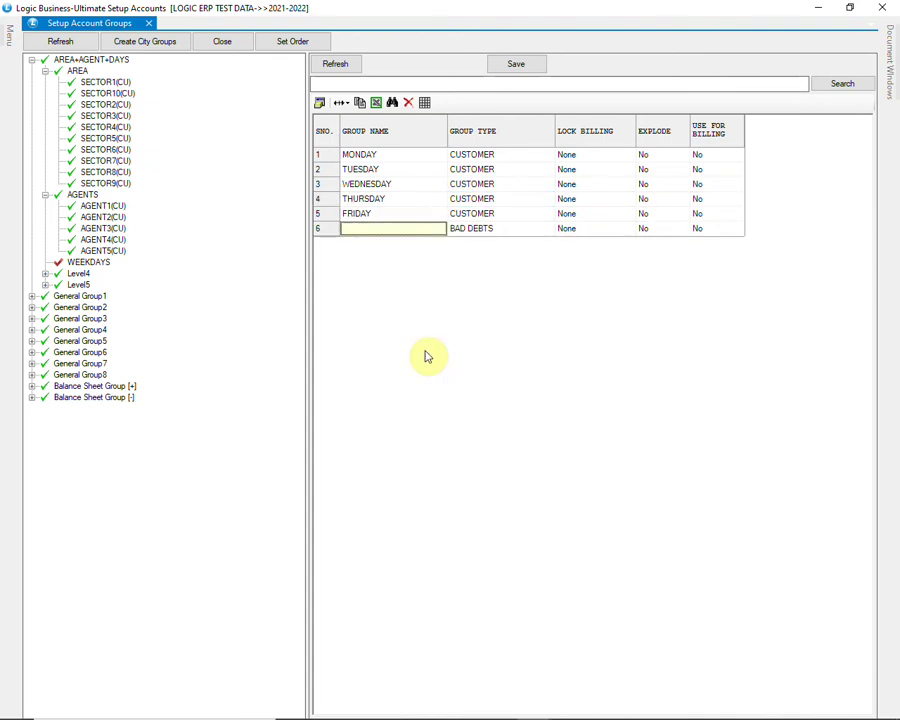
- Save the five weekday groups and expand the WEEKDAYS level to review them
{"action": "left_click", "coordinate": [526, 65]}
{"action": "left_click", "coordinate": [430, 410]}
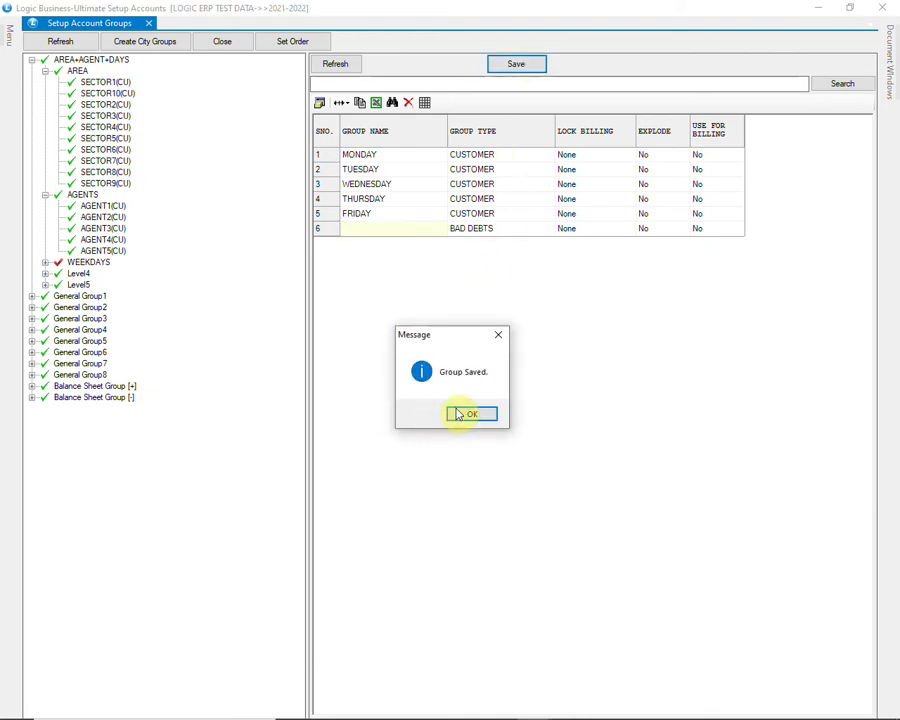
{"action": "left_click", "coordinate": [480, 414]}
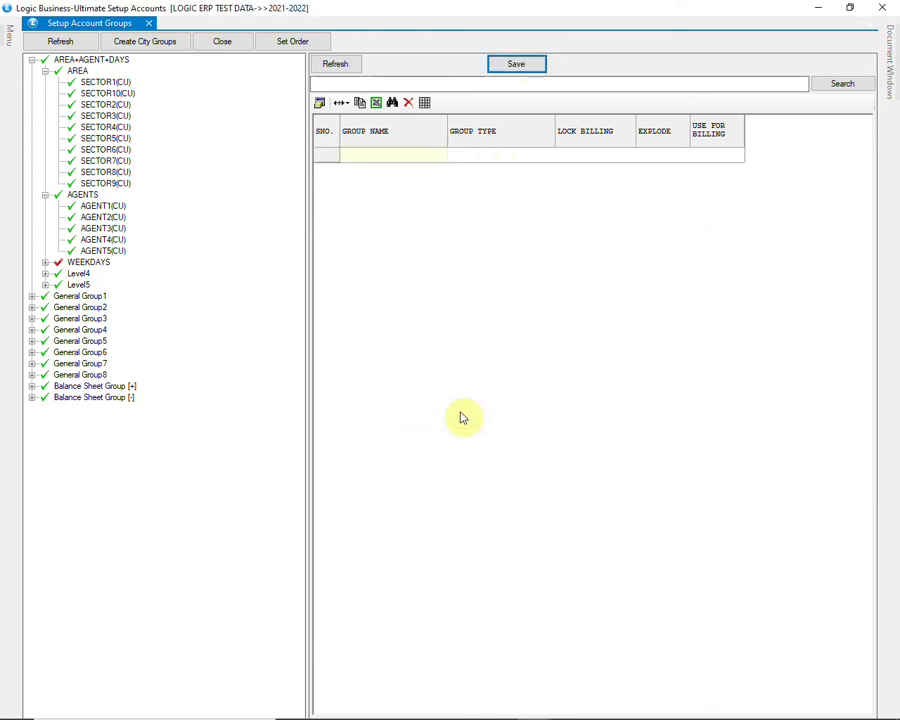
{"action": "left_click", "coordinate": [46, 263]}
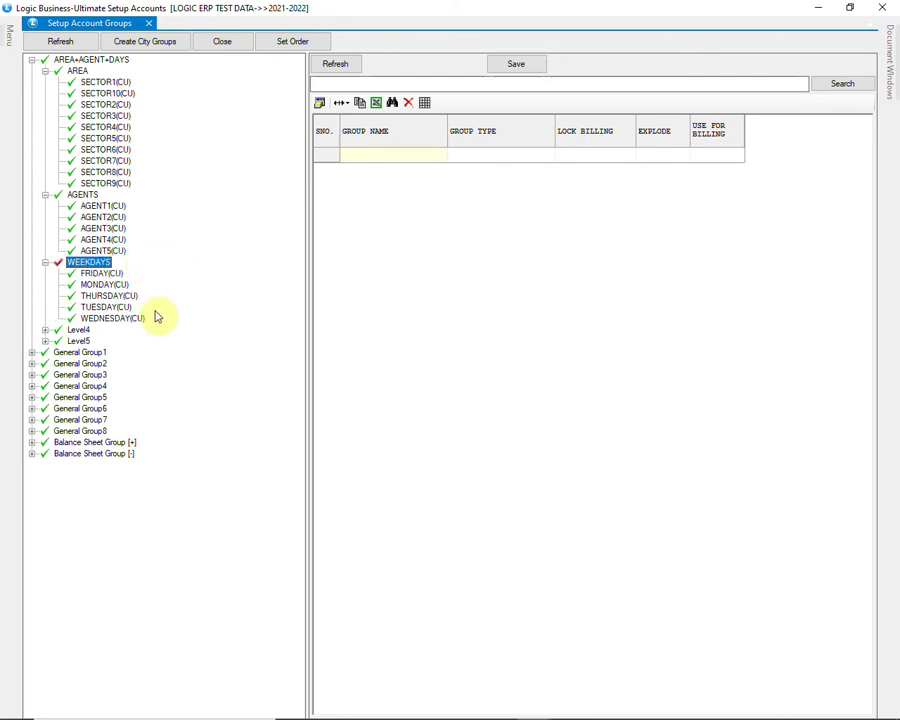
{"action": "left_click", "coordinate": [82, 331]}
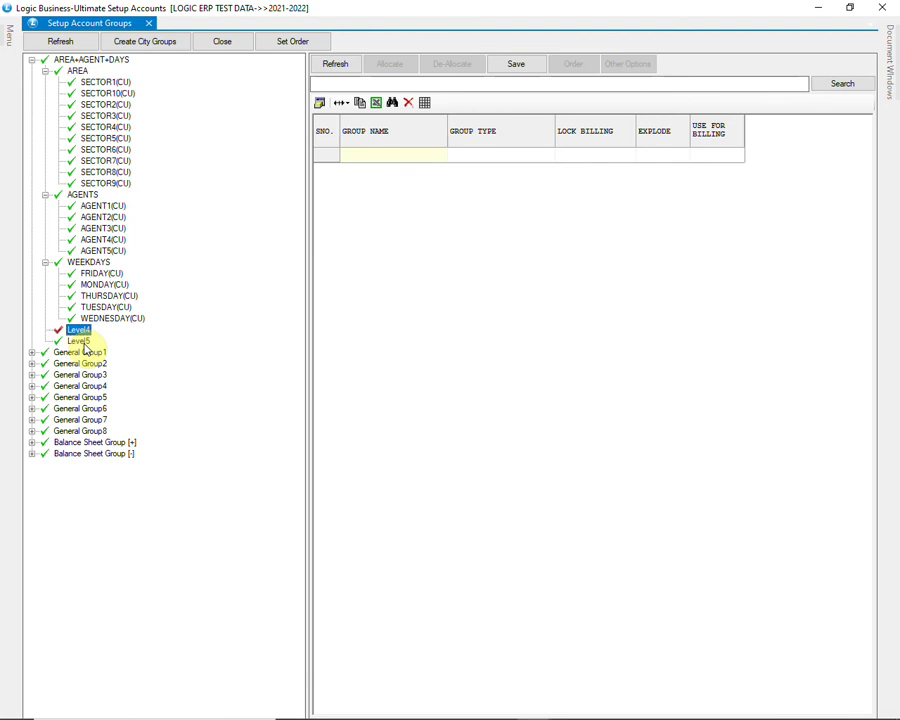
{"action": "left_click", "coordinate": [82, 342]}
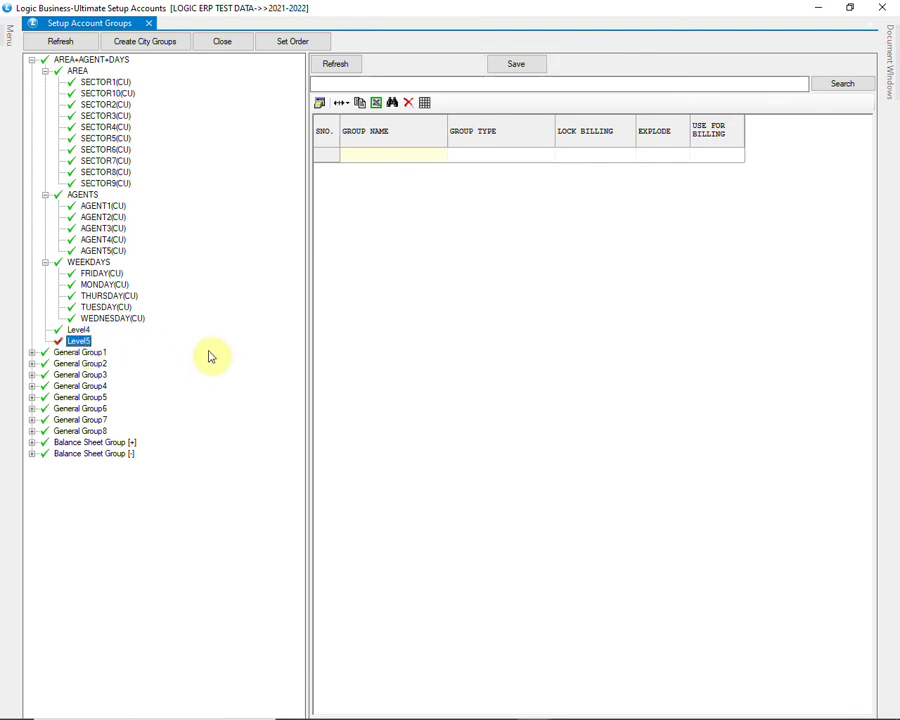
- Allocate A.P. ENTERPRISES, A.S. GENERAL STORE, AAVASHYAKTA KIRANA STORE, ABC (MM4) and ABHISEKH KIRANA STORE to SECTOR1 and expand the group
{"action": "left_click", "coordinate": [110, 82]}
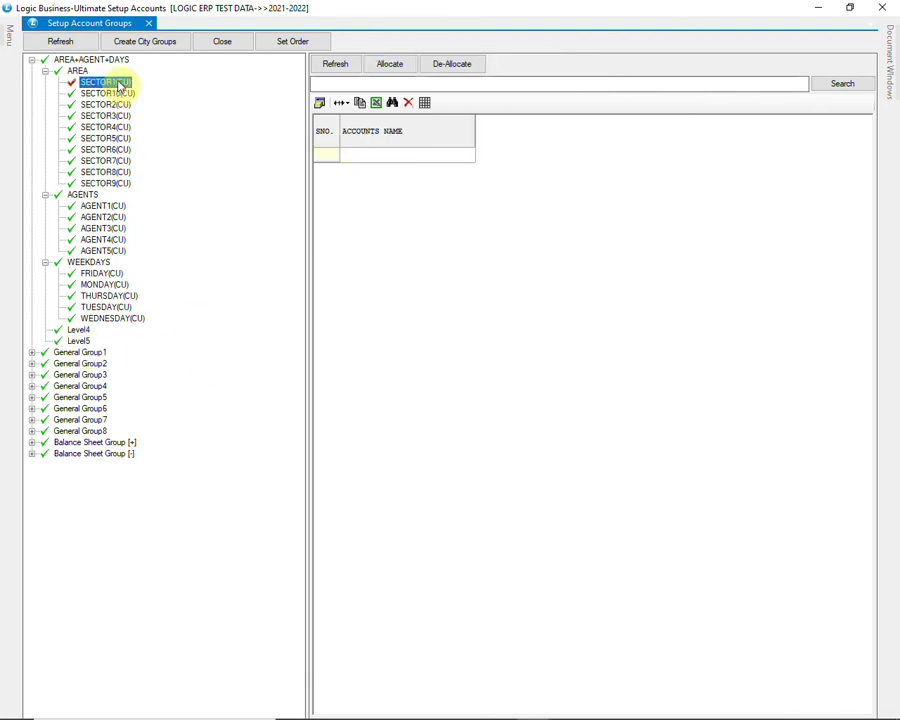
{"action": "left_click", "coordinate": [399, 72]}
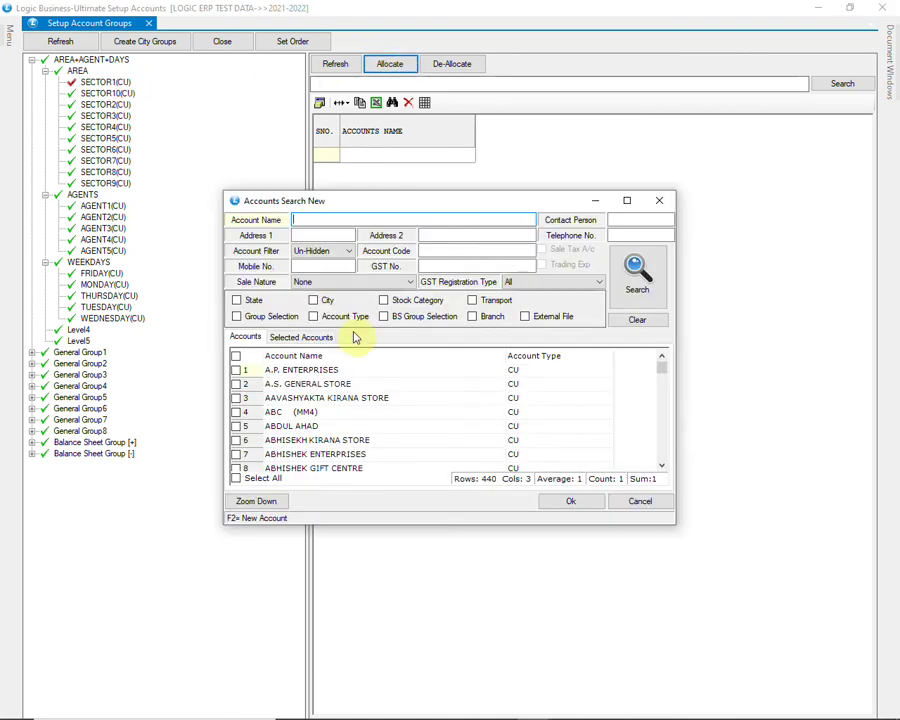
{"action": "left_click", "coordinate": [237, 371]}
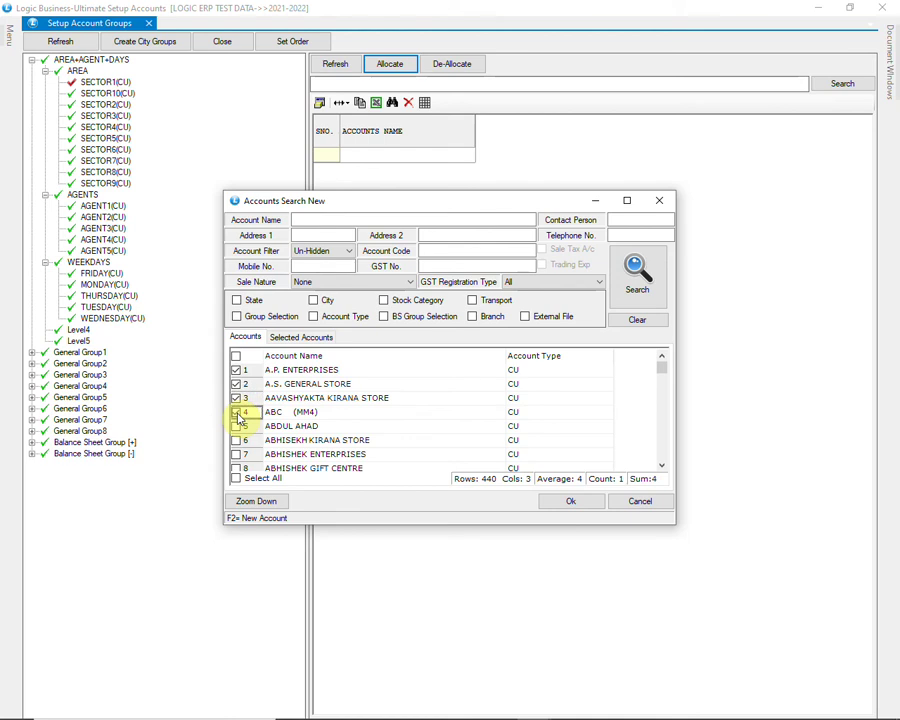
{"action": "left_click", "coordinate": [236, 441]}
{"action": "left_click", "coordinate": [568, 504]}
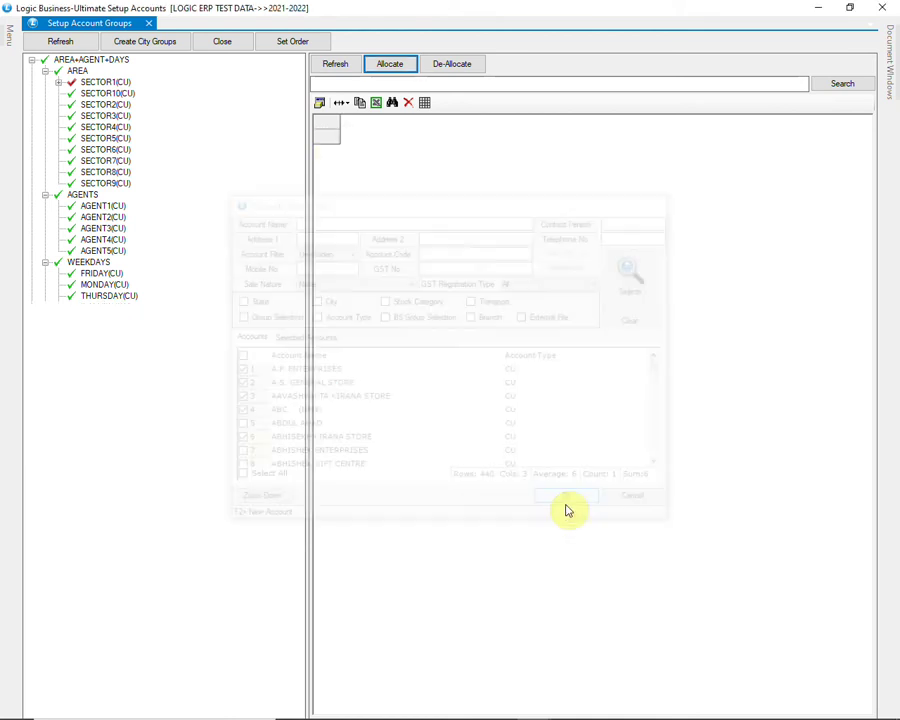
{"action": "left_click", "coordinate": [57, 84]}
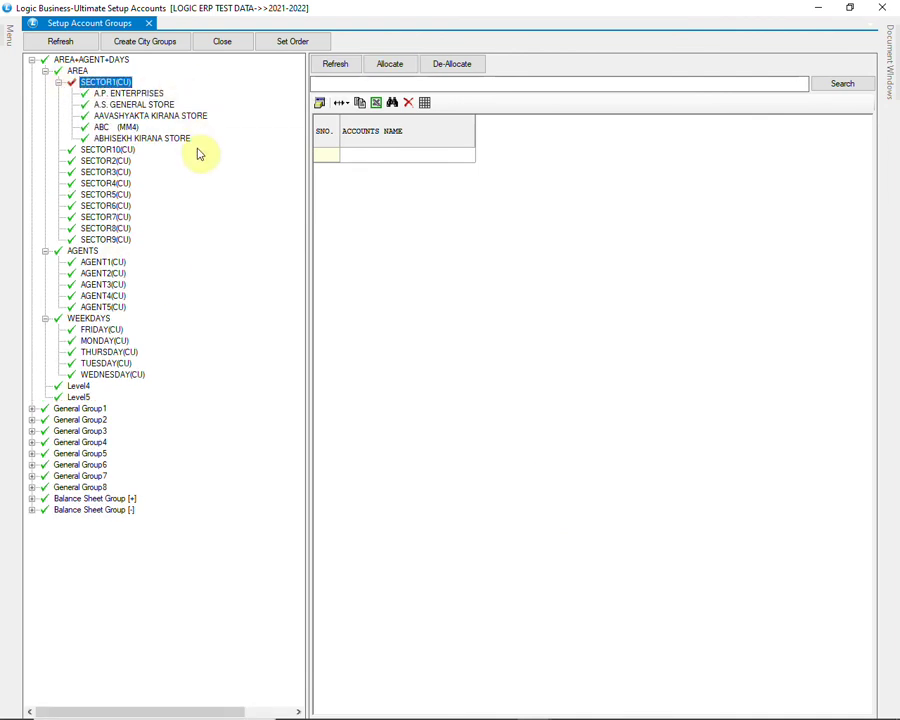
- Allocate the customer accounts in rows 5 to 8 and 17 to 20 of the account list to SECTOR10 and expand the group
{"action": "left_click", "coordinate": [118, 151]}
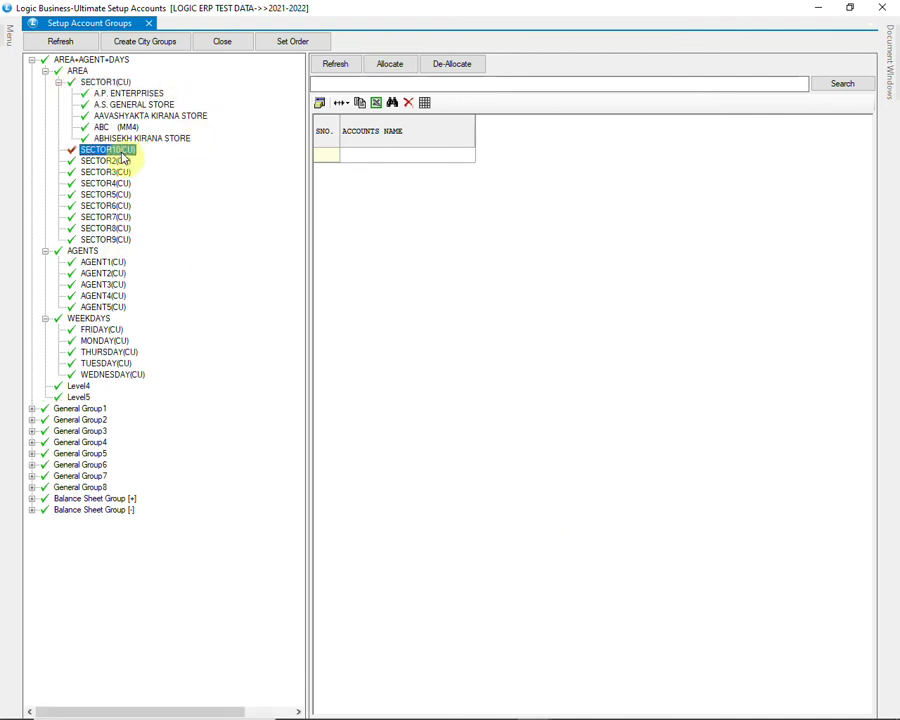
{"action": "right_click", "coordinate": [123, 160]}
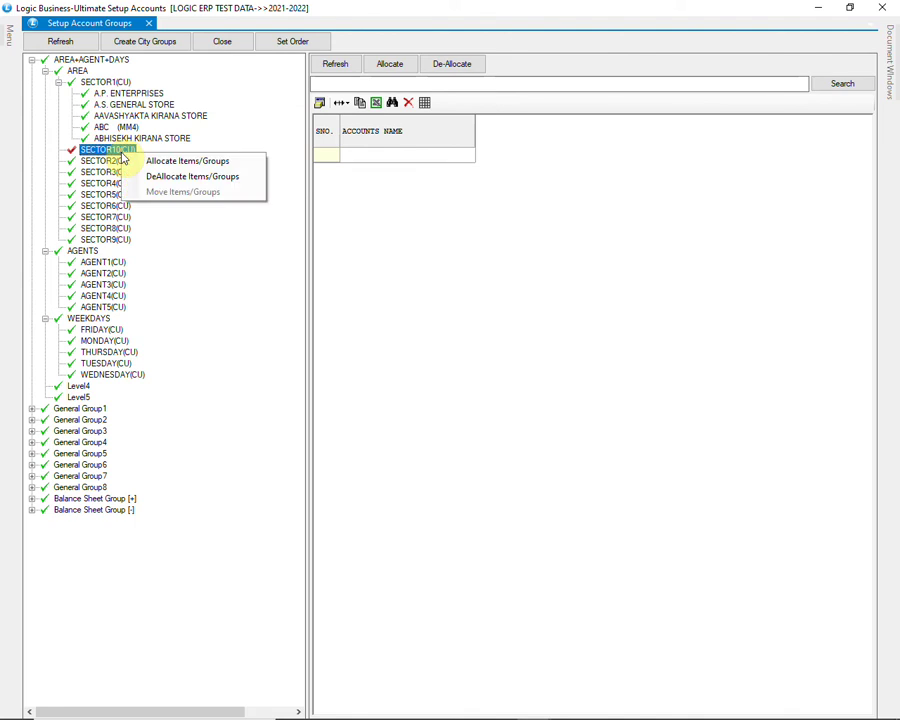
{"action": "left_click", "coordinate": [229, 162]}
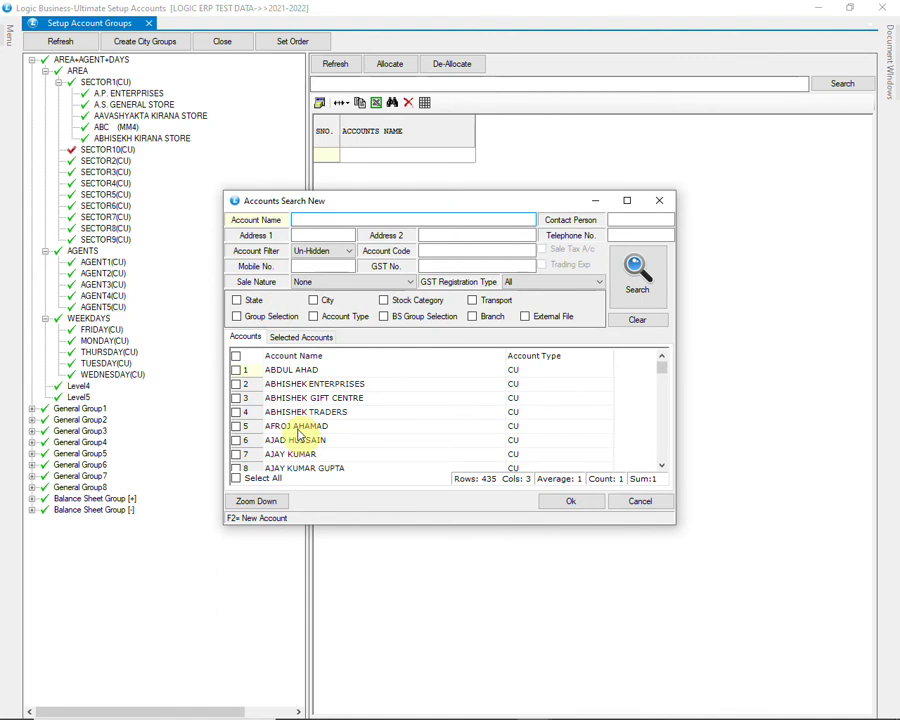
{"action": "left_click", "coordinate": [239, 427]}
{"action": "left_click", "coordinate": [237, 440]}
{"action": "left_click", "coordinate": [237, 454]}
{"action": "left_click", "coordinate": [237, 468]}
{"action": "scroll", "coordinate": [250, 440], "scroll_direction": "down", "scroll_amount": 4}
{"action": "left_click", "coordinate": [237, 421]}
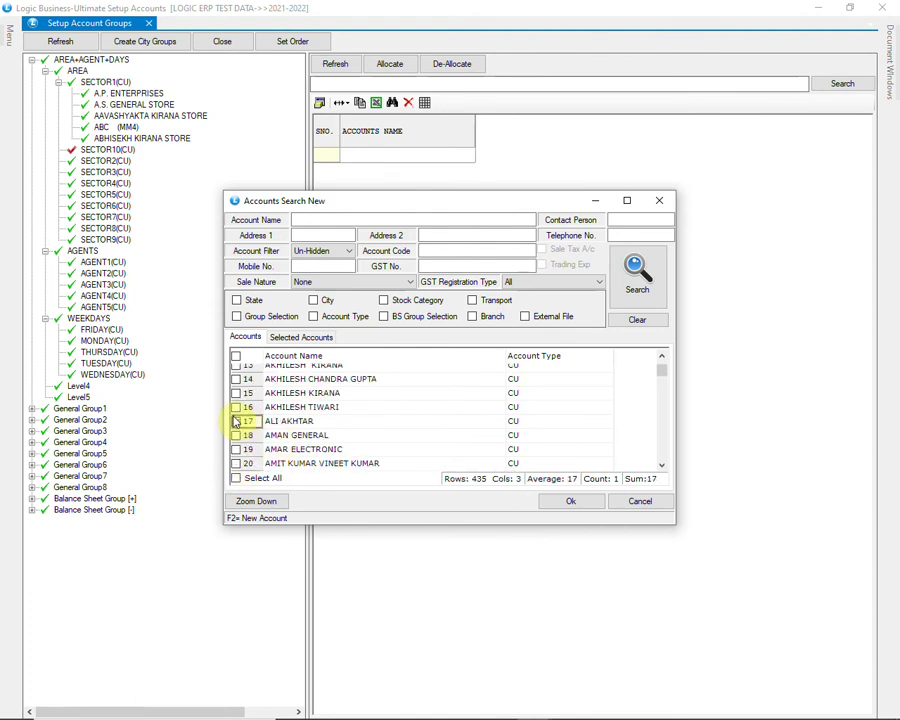
{"action": "left_click", "coordinate": [237, 435]}
{"action": "left_click", "coordinate": [237, 449]}
{"action": "left_click", "coordinate": [237, 463]}
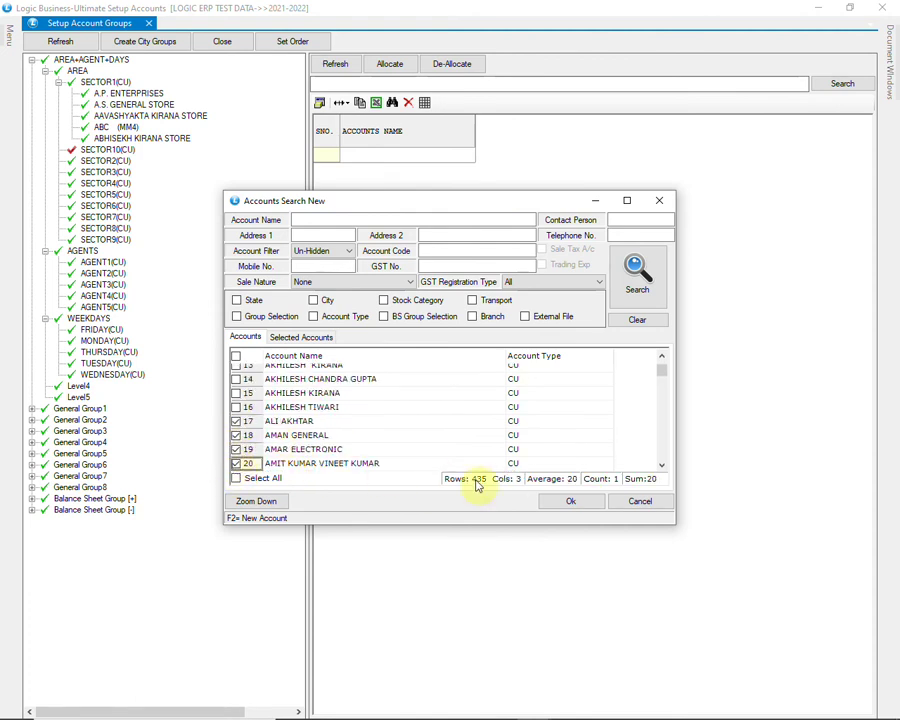
{"action": "left_click", "coordinate": [568, 503]}
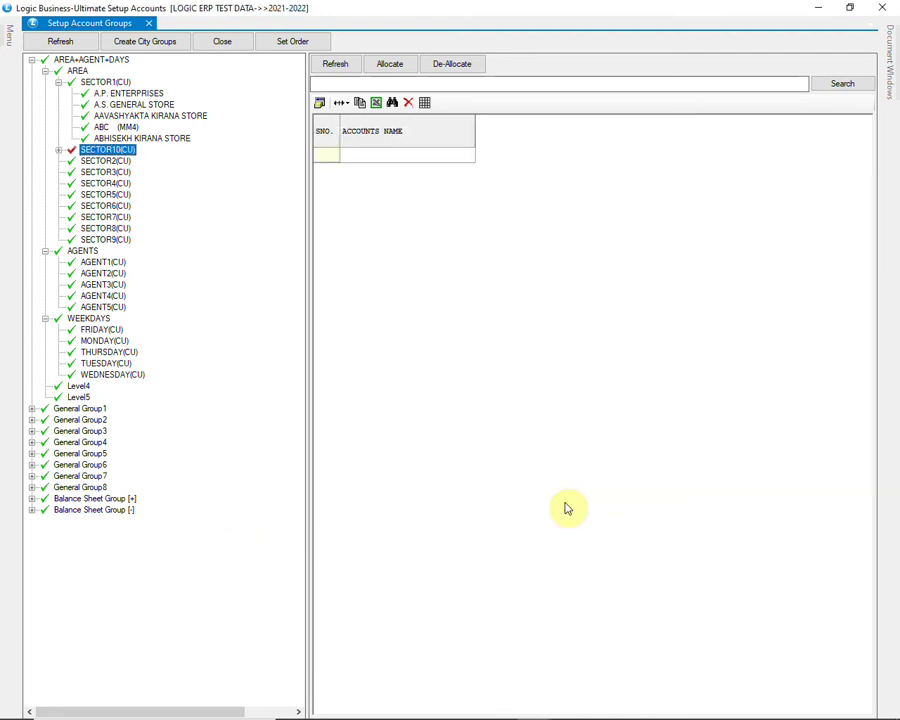
{"action": "left_click", "coordinate": [59, 150]}
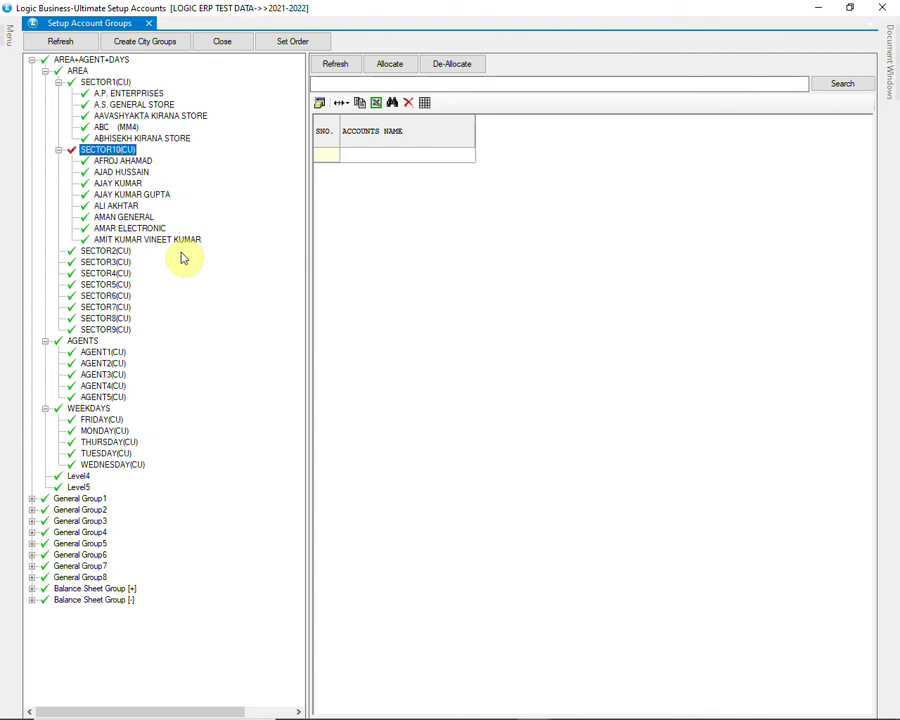
- Allocate the accounts in rows 3 to 7 and 15 to 19 of the account list to SECTOR2 and expand the group
{"action": "left_click", "coordinate": [108, 251]}
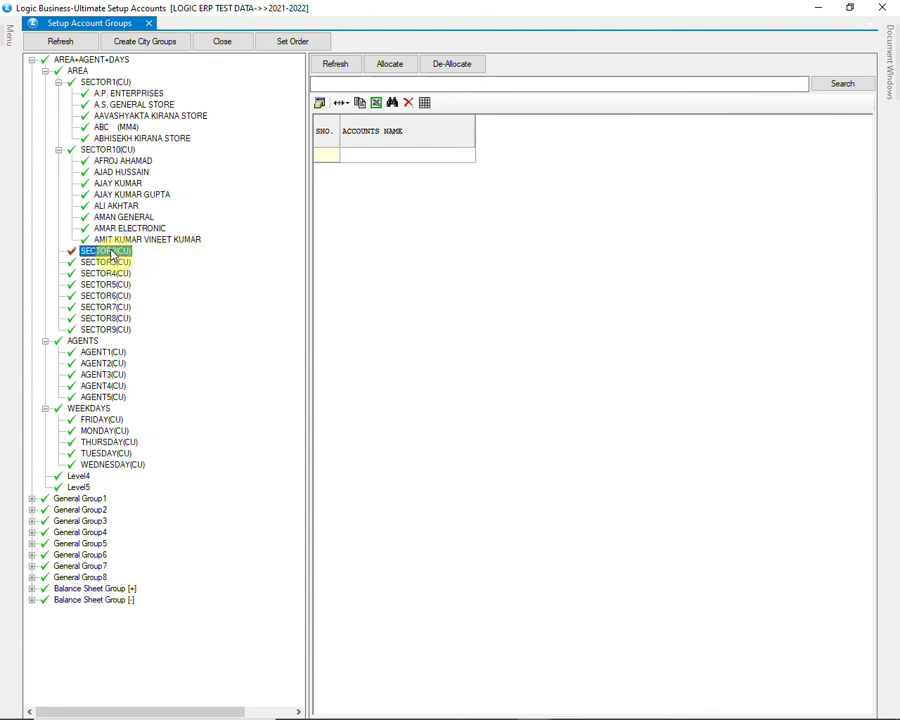
{"action": "left_click", "coordinate": [389, 64]}
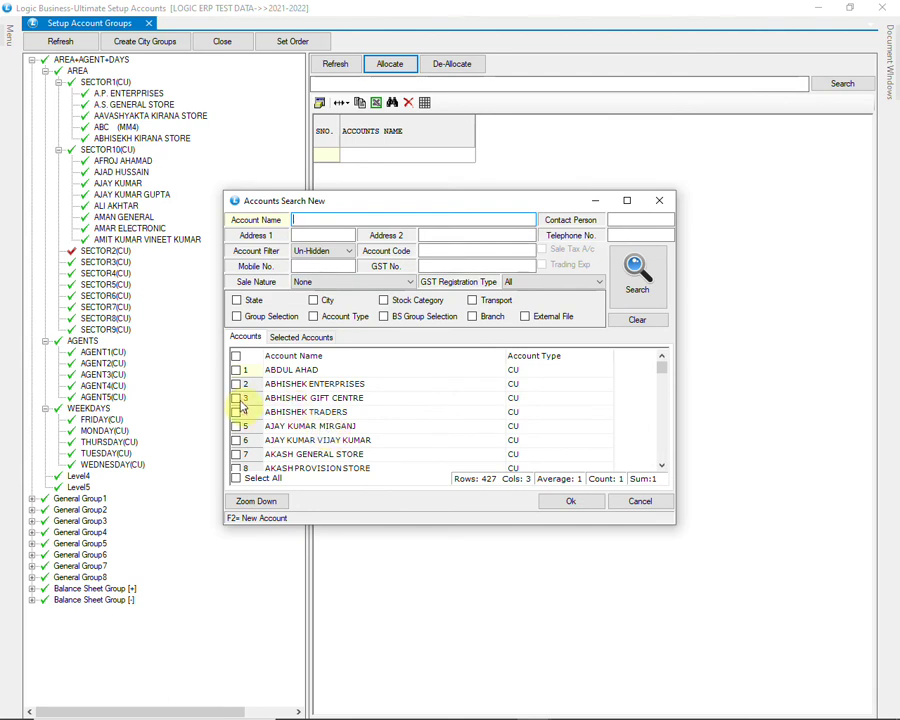
{"action": "left_click", "coordinate": [240, 400]}
{"action": "left_click", "coordinate": [237, 413]}
{"action": "left_click", "coordinate": [237, 427]}
{"action": "left_click", "coordinate": [237, 441]}
{"action": "left_click", "coordinate": [237, 455]}
{"action": "scroll", "coordinate": [297, 440], "scroll_direction": "down", "scroll_amount": 4}
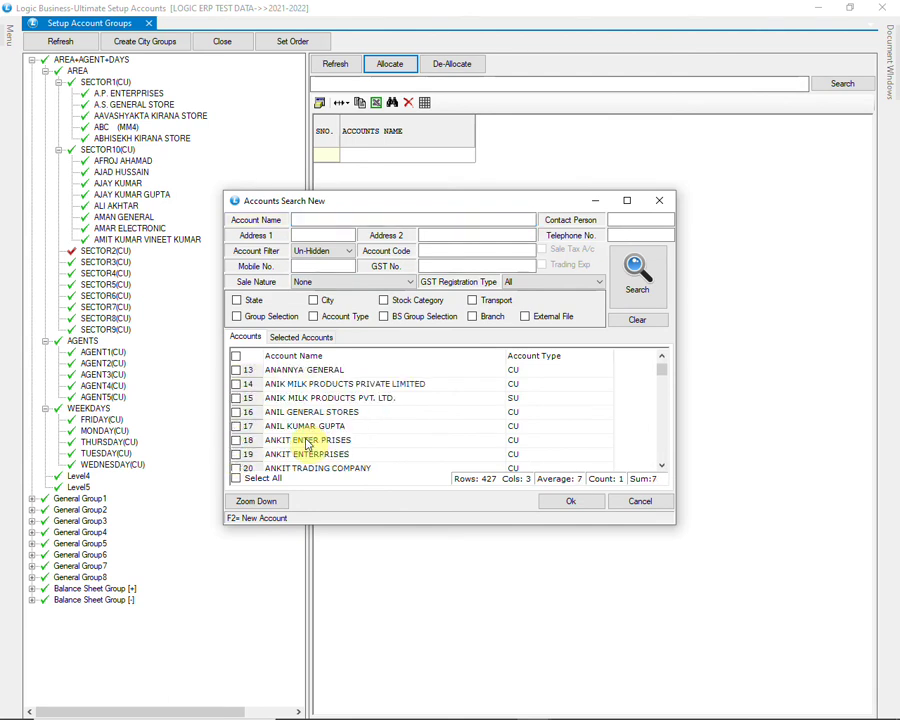
{"action": "left_click", "coordinate": [238, 399]}
{"action": "left_click", "coordinate": [237, 414]}
{"action": "left_click", "coordinate": [237, 427]}
{"action": "left_click", "coordinate": [237, 441]}
{"action": "left_click", "coordinate": [237, 455]}
{"action": "left_click", "coordinate": [559, 502]}
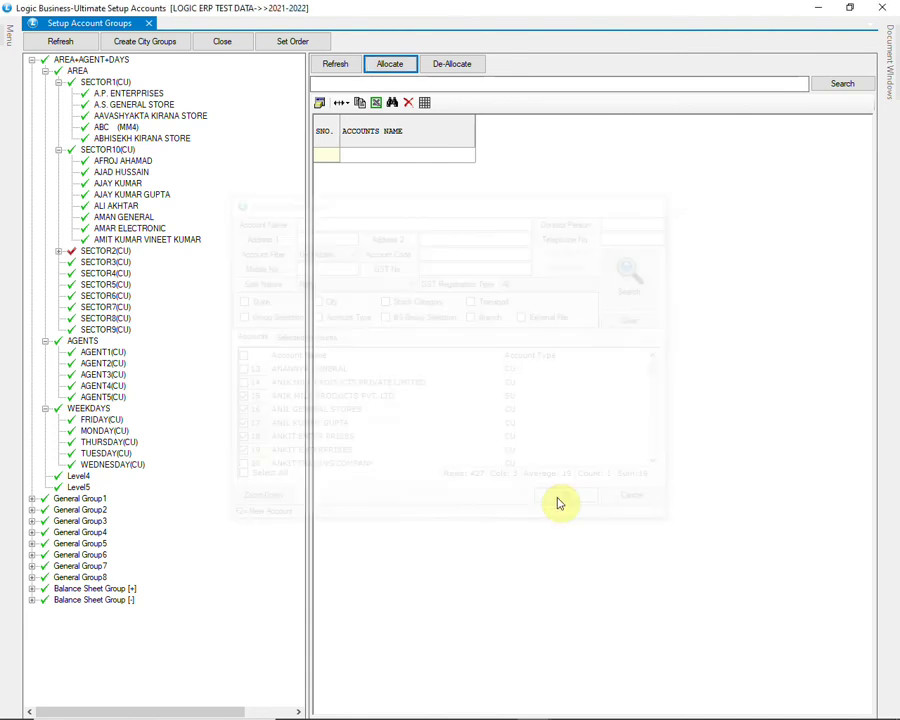
{"action": "left_click", "coordinate": [62, 254]}
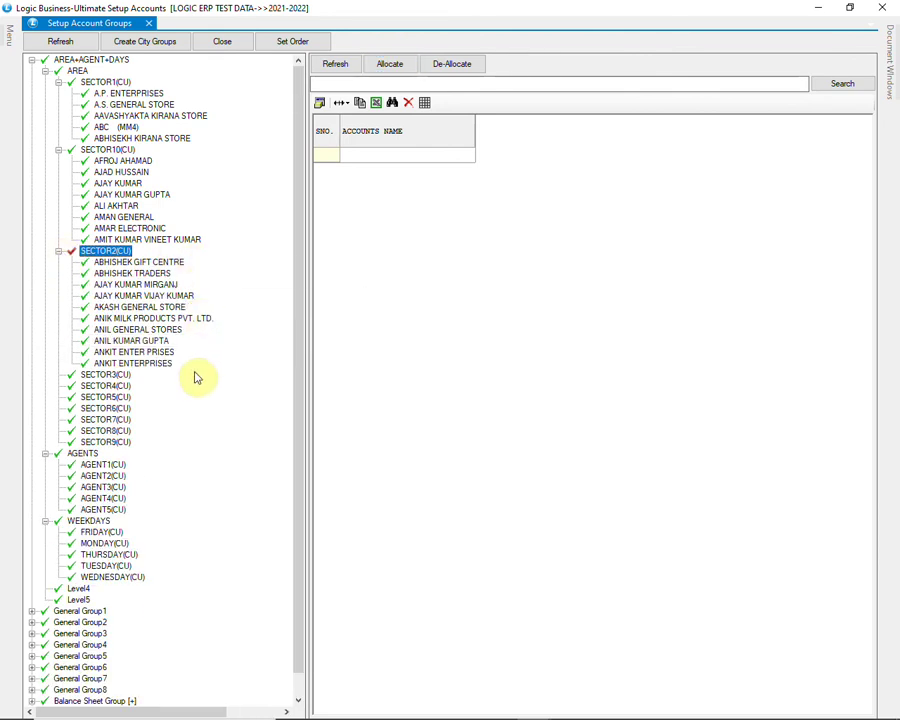
{"action": "left_click", "coordinate": [115, 386]}
{"action": "left_click", "coordinate": [117, 397]}
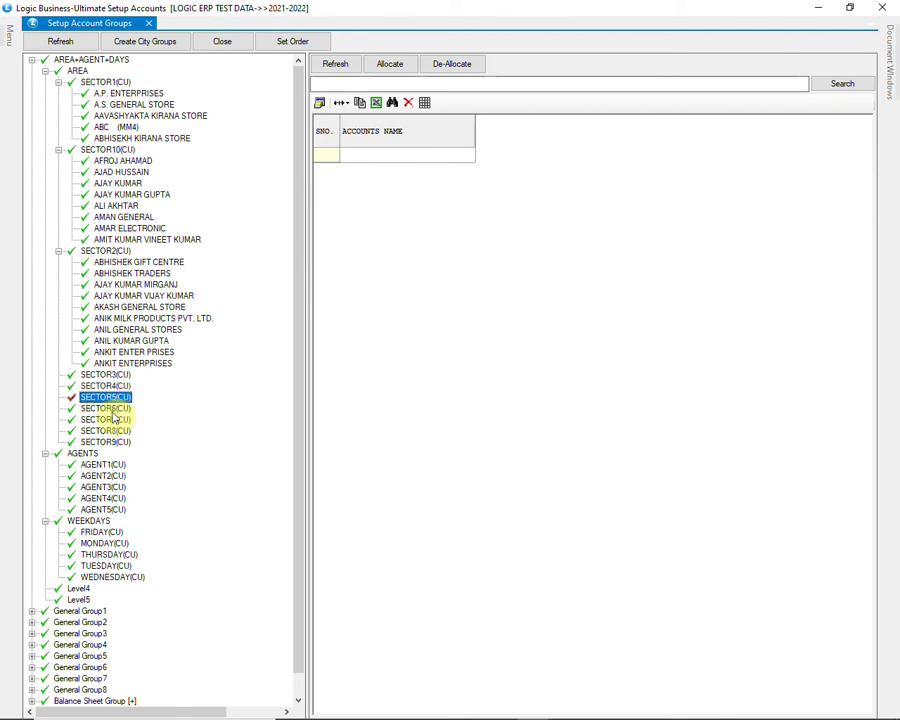
{"action": "scroll", "coordinate": [173, 456], "scroll_direction": "down", "scroll_amount": 1}
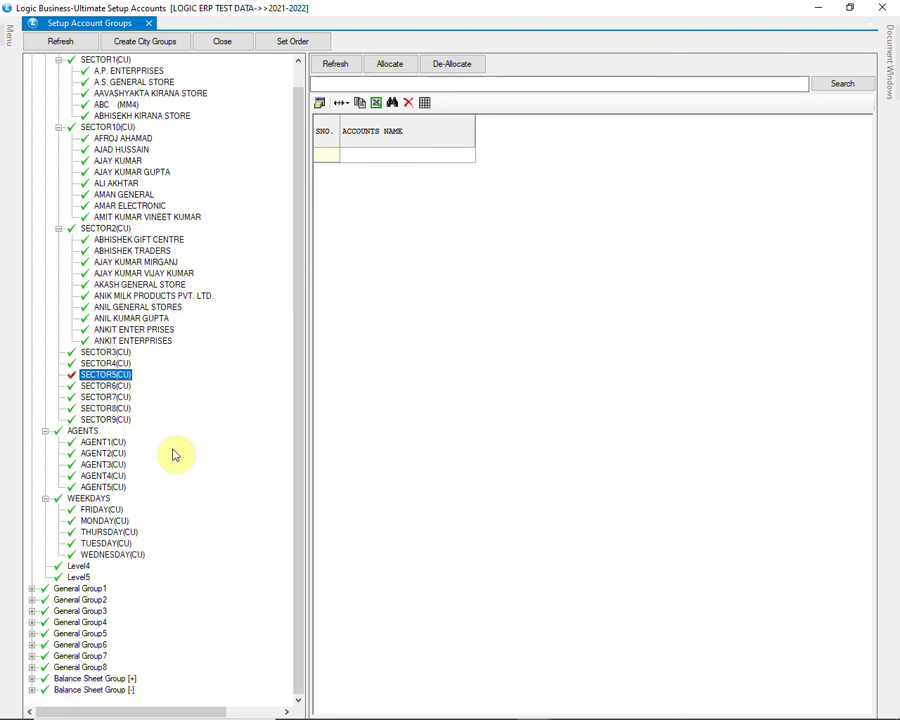
{"action": "scroll", "coordinate": [173, 456], "scroll_direction": "up", "scroll_amount": 1}
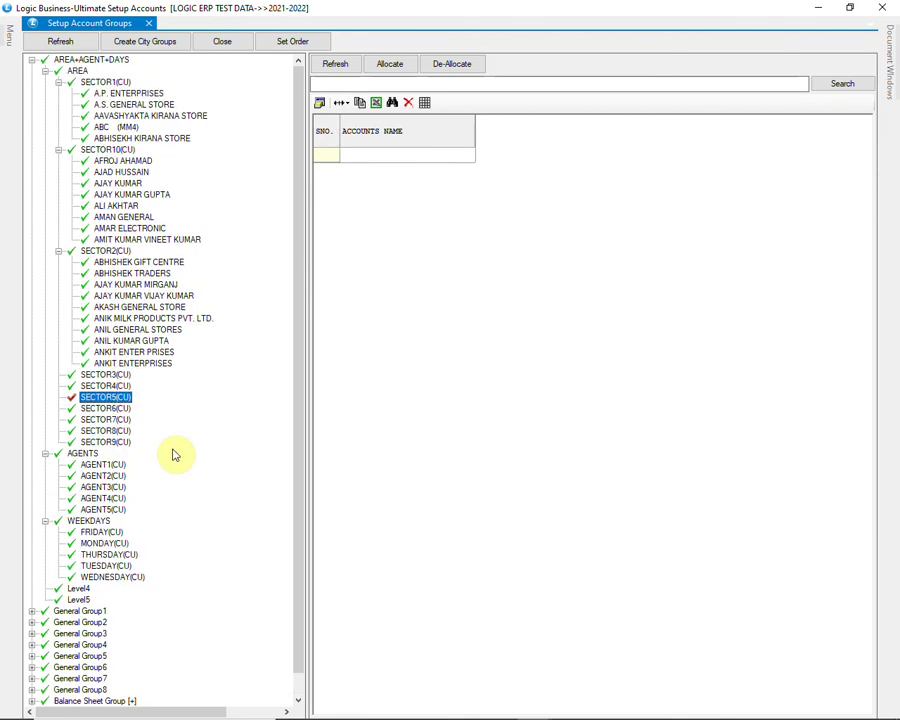
- Allocate the groups SECTOR1, SECTOR2 and SECTOR6 to AGENT1 and expand the agent's group
{"action": "left_click", "coordinate": [112, 465]}
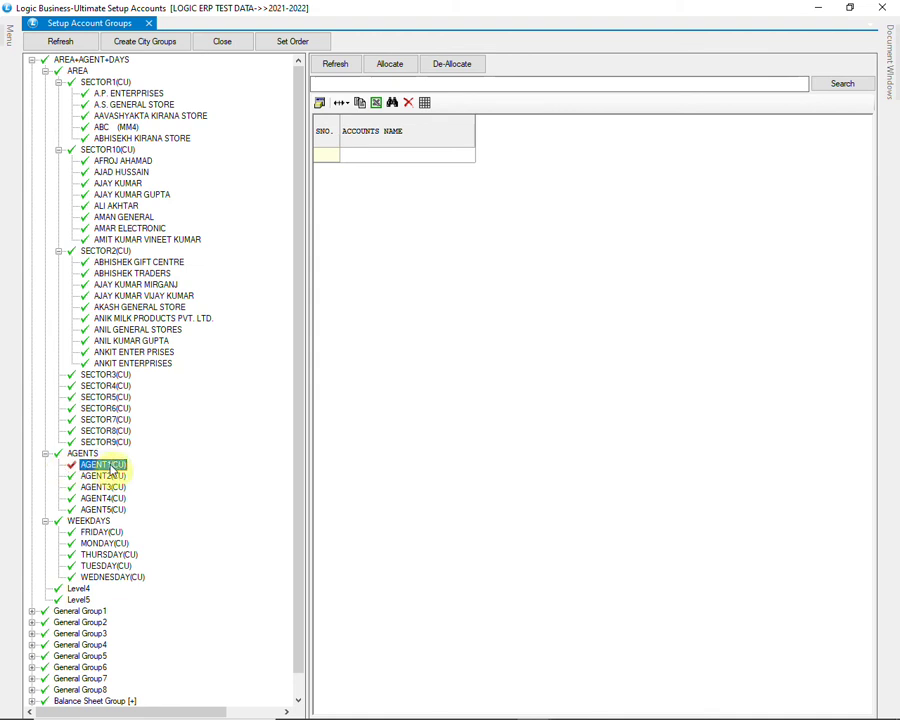
{"action": "right_click", "coordinate": [113, 473]}
{"action": "left_click", "coordinate": [194, 476]}
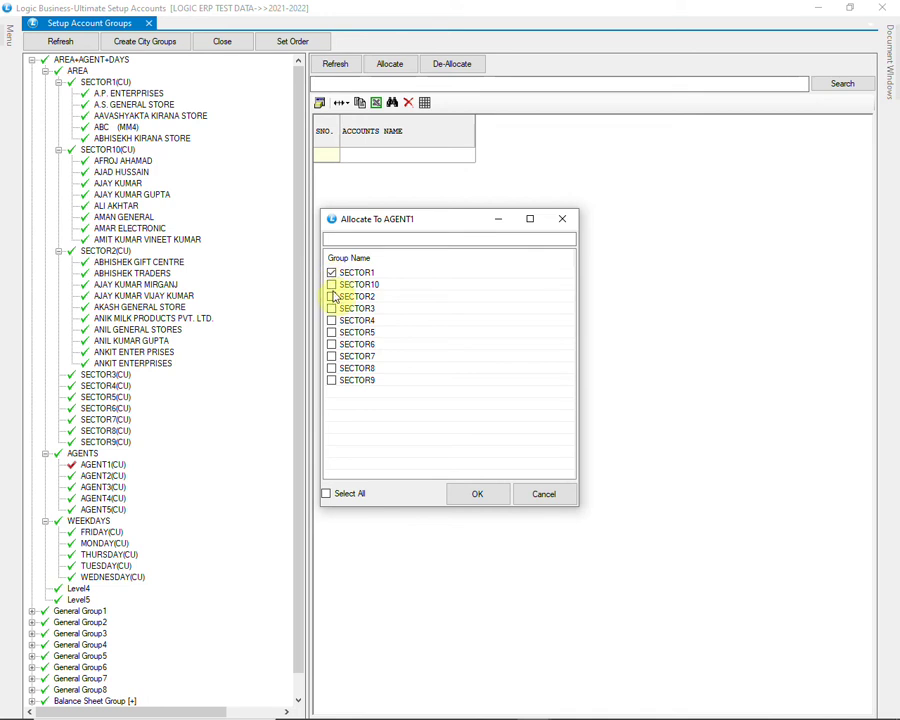
{"action": "left_click", "coordinate": [332, 297]}
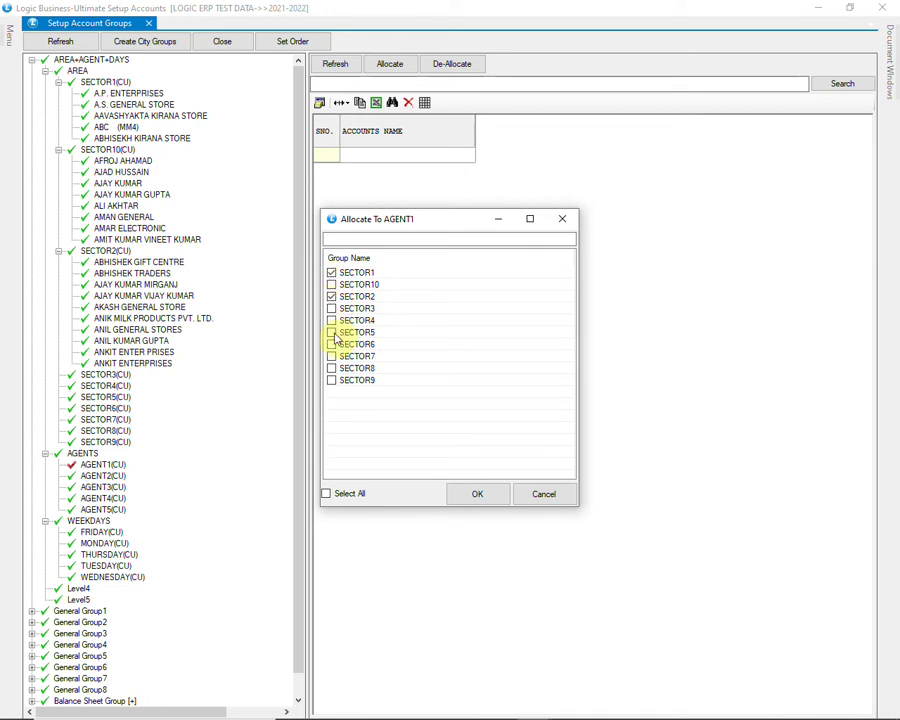
{"action": "left_click", "coordinate": [332, 344]}
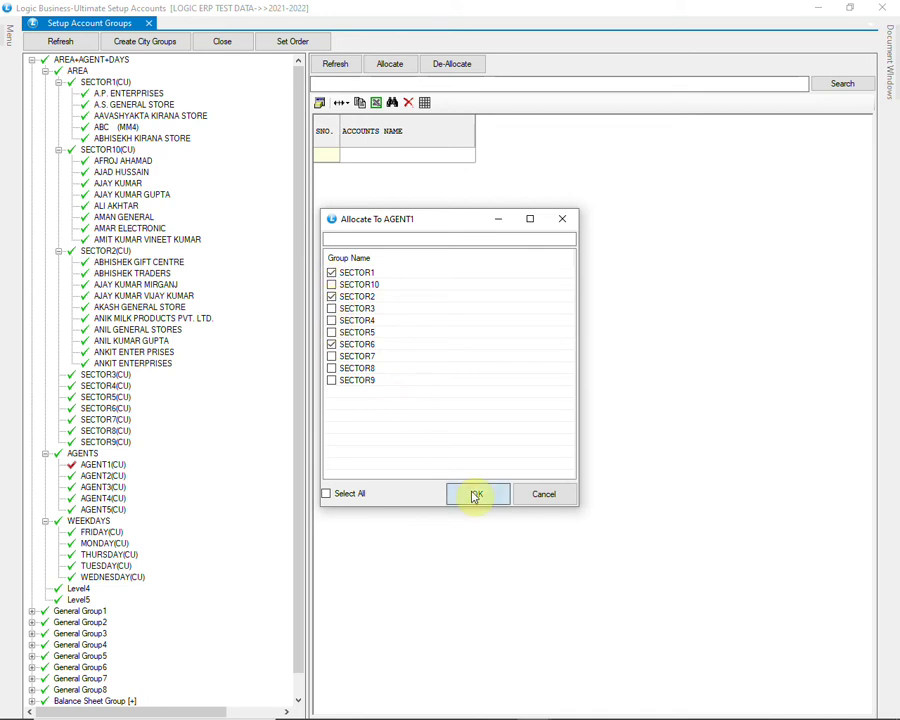
{"action": "left_click", "coordinate": [474, 492]}
{"action": "left_click", "coordinate": [58, 465]}
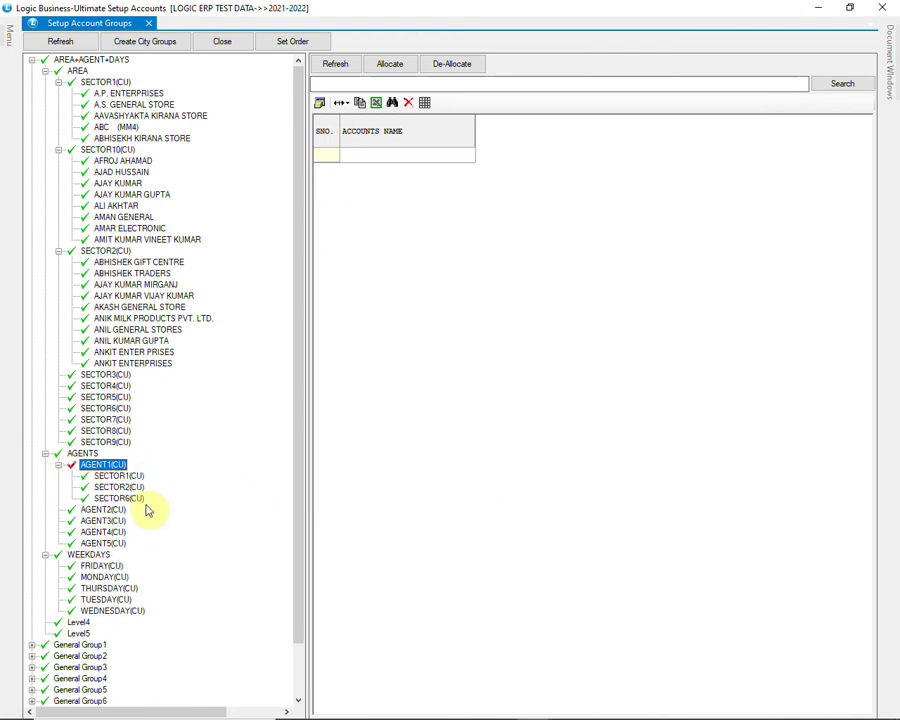
- Allocate the groups SECTOR5 and SECTOR7 to AGENT2 and expand the agent's group
{"action": "left_click", "coordinate": [112, 510]}
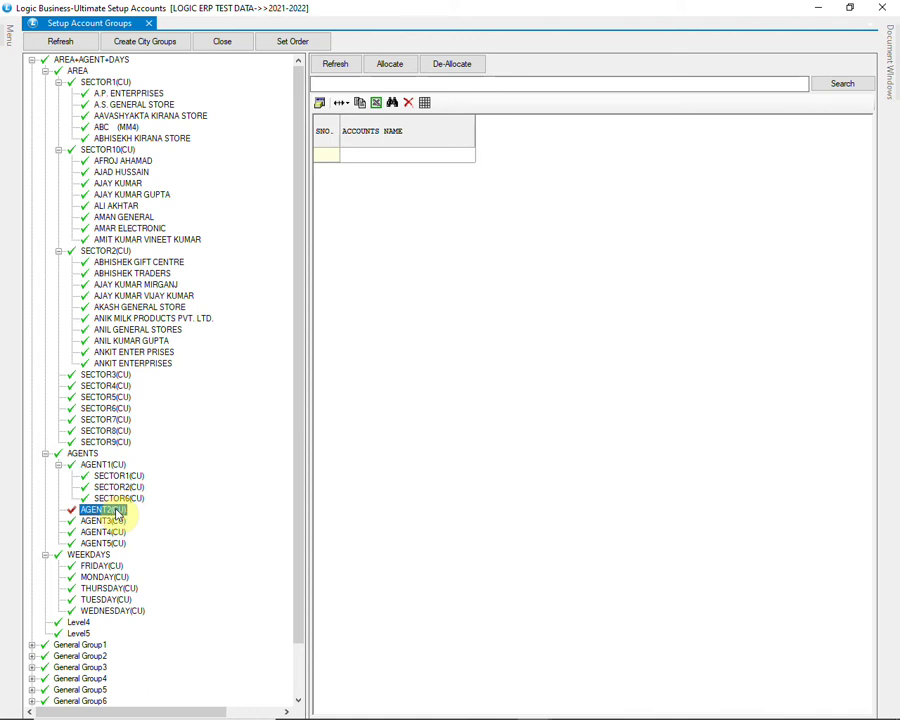
{"action": "right_click", "coordinate": [117, 512]}
{"action": "left_click", "coordinate": [134, 514]}
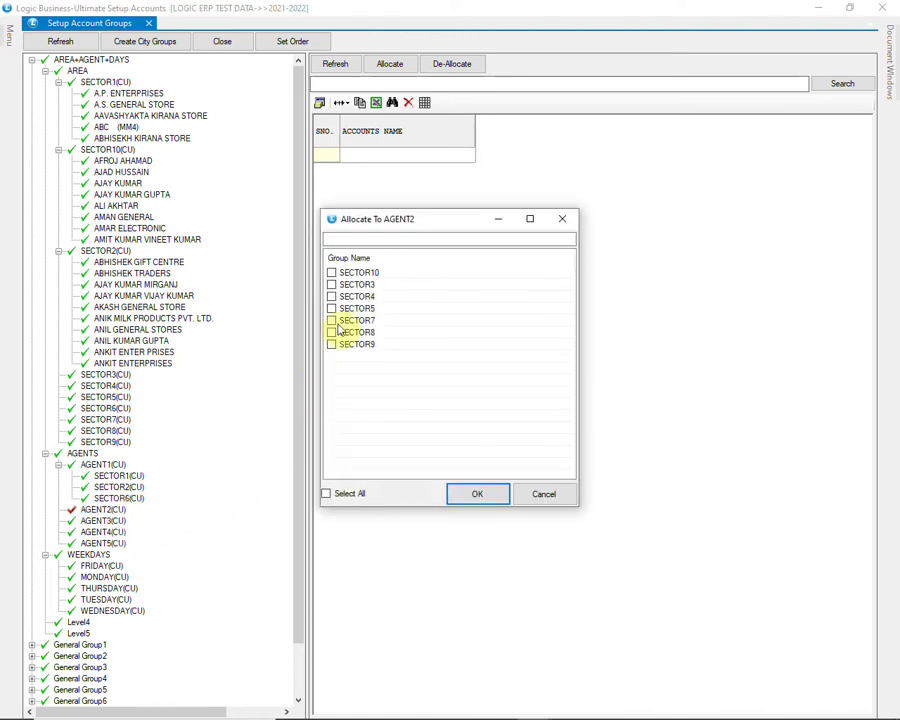
{"action": "left_click", "coordinate": [331, 320]}
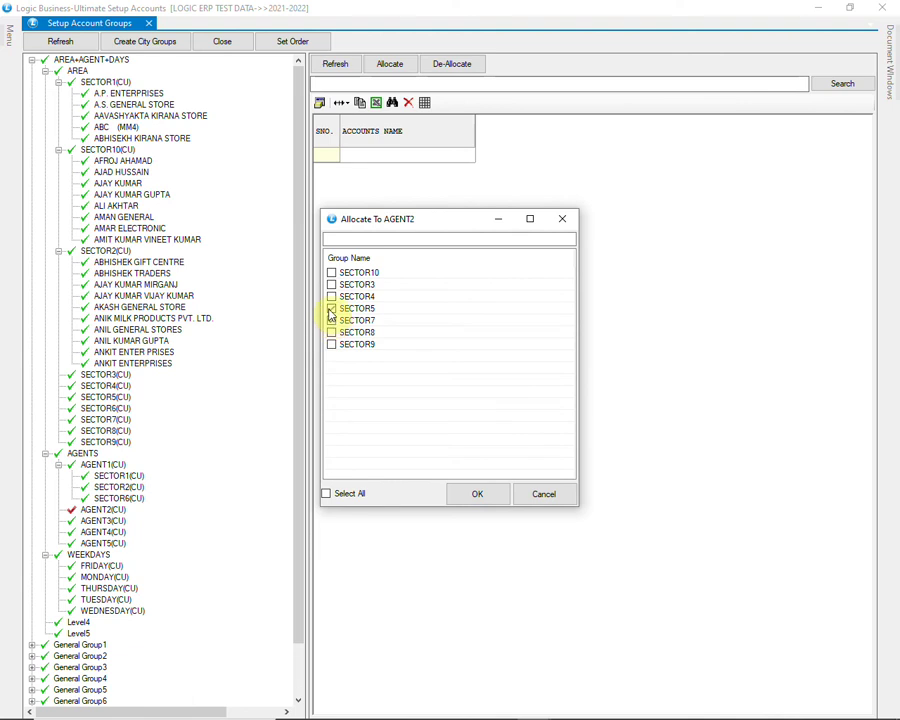
{"action": "left_click", "coordinate": [331, 309]}
{"action": "left_click", "coordinate": [331, 320]}
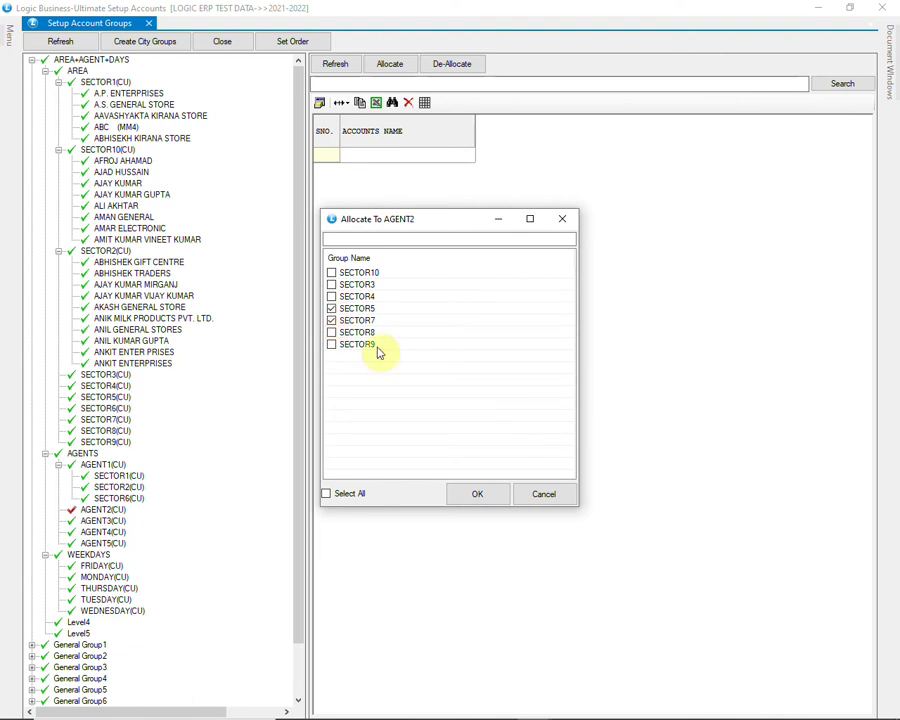
{"action": "left_click", "coordinate": [460, 500]}
{"action": "left_click", "coordinate": [59, 509]}
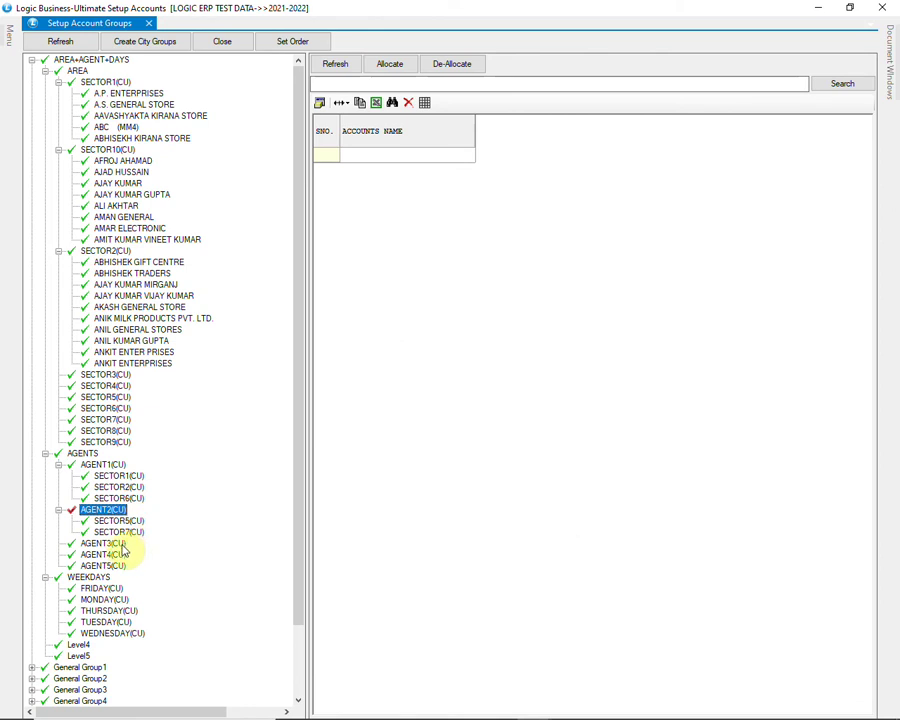
- Allocate the groups SECTOR10 and SECTOR3 to AGENT3 and expand the agent's group
{"action": "left_click", "coordinate": [120, 545]}
{"action": "right_click", "coordinate": [123, 548]}
{"action": "left_click", "coordinate": [158, 550]}
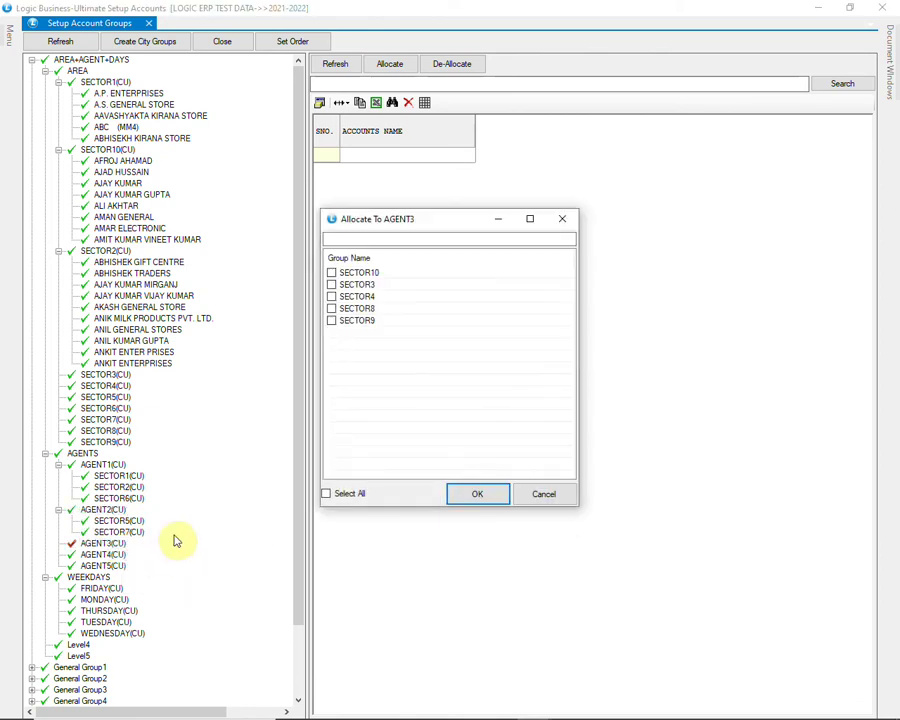
{"action": "left_click", "coordinate": [331, 273]}
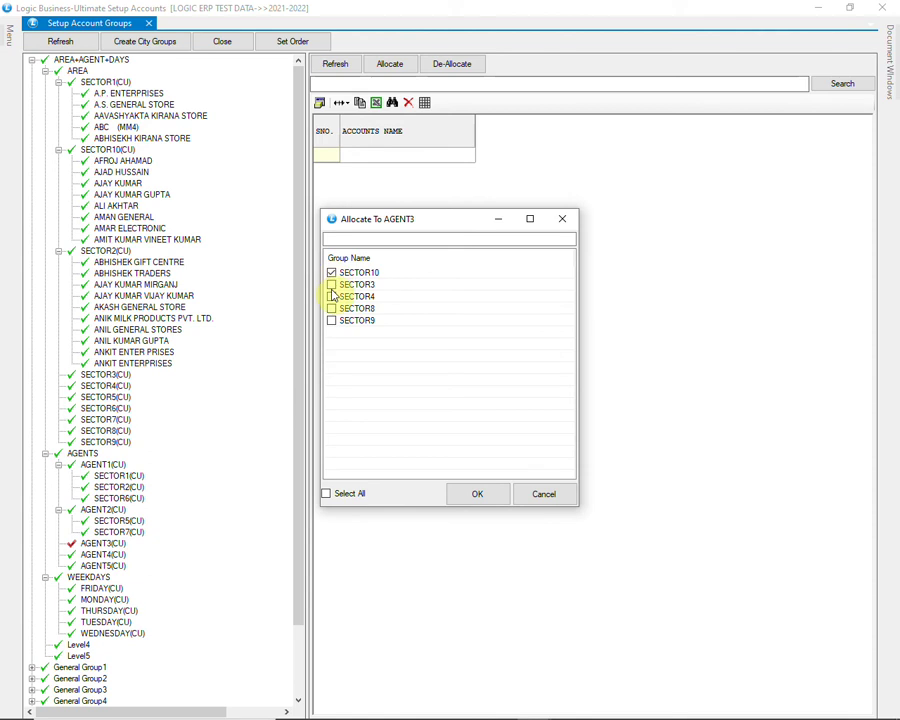
{"action": "left_click", "coordinate": [470, 491]}
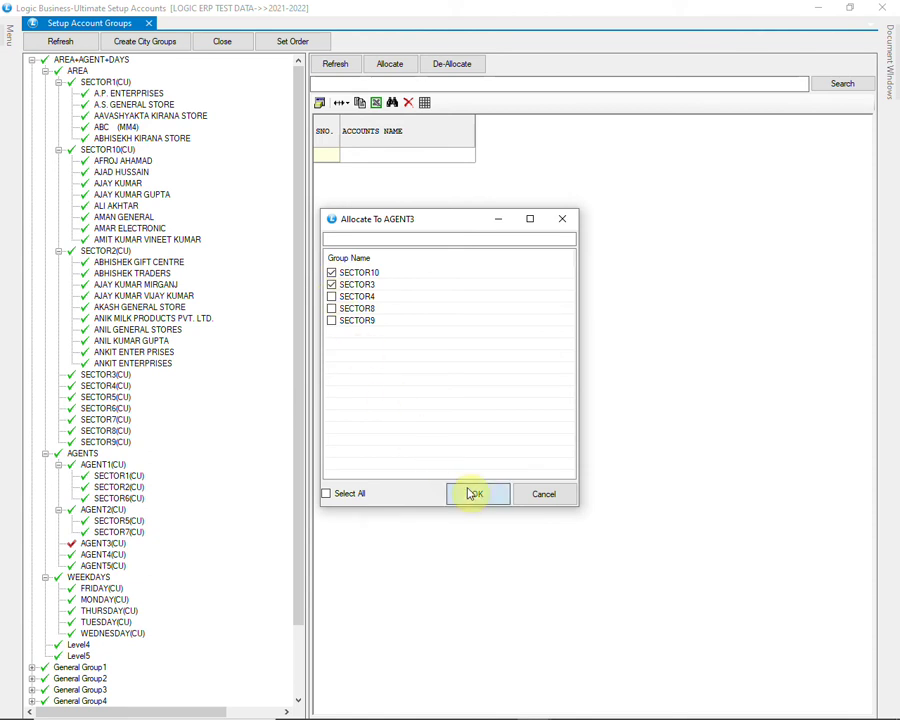
{"action": "left_click", "coordinate": [58, 543]}
- Allocate the groups SECTOR4, SECTOR8 and SECTOR9 to AGENT4 and expand the agent's group
{"action": "left_click", "coordinate": [146, 578]}
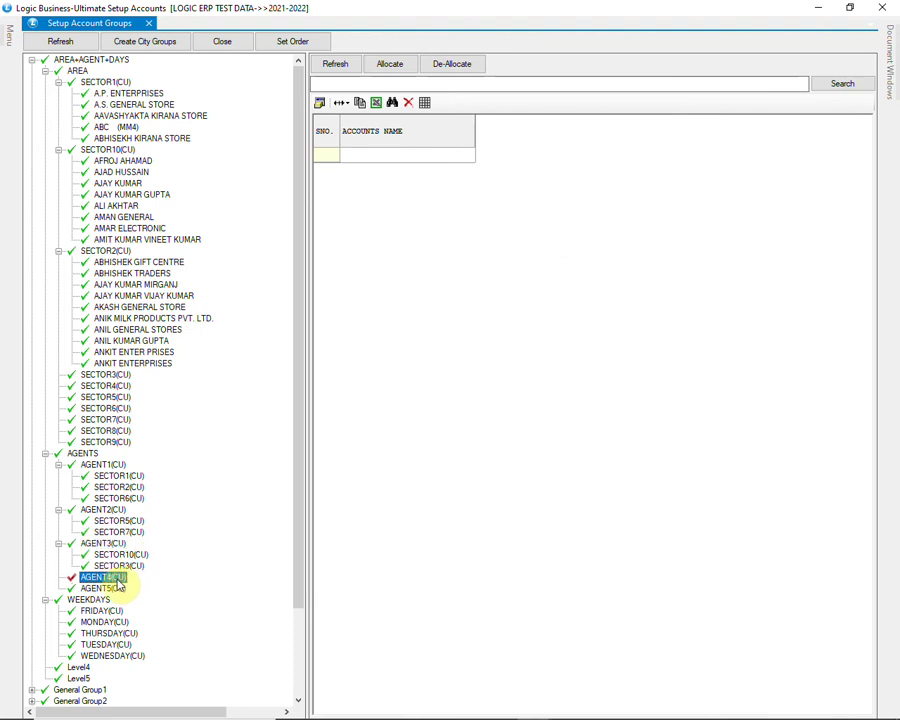
{"action": "right_click", "coordinate": [145, 580]}
{"action": "left_click", "coordinate": [145, 590]}
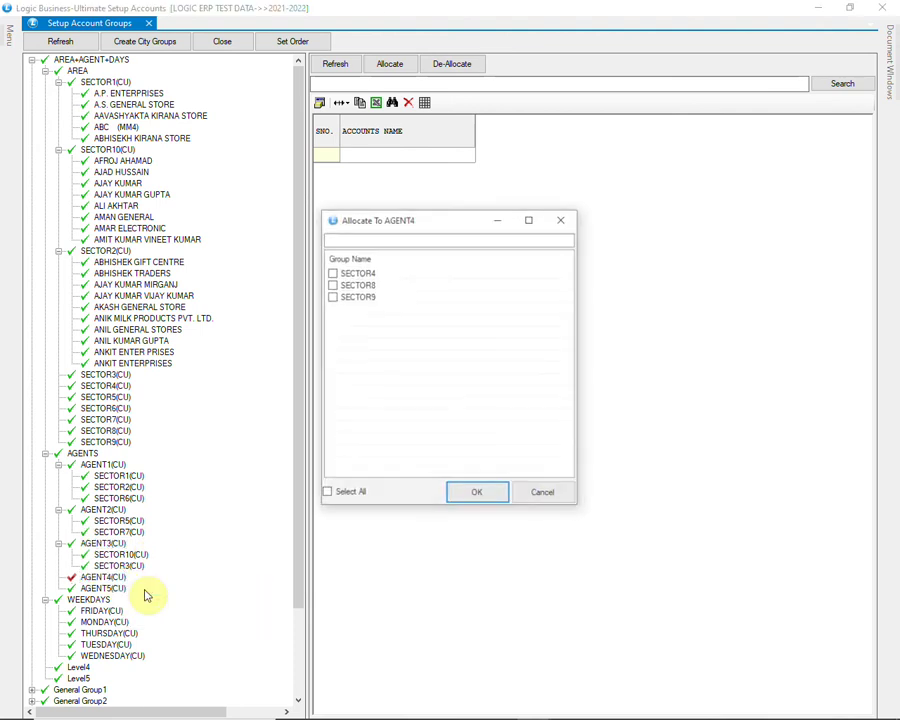
{"action": "left_click", "coordinate": [331, 273]}
{"action": "left_click", "coordinate": [331, 297]}
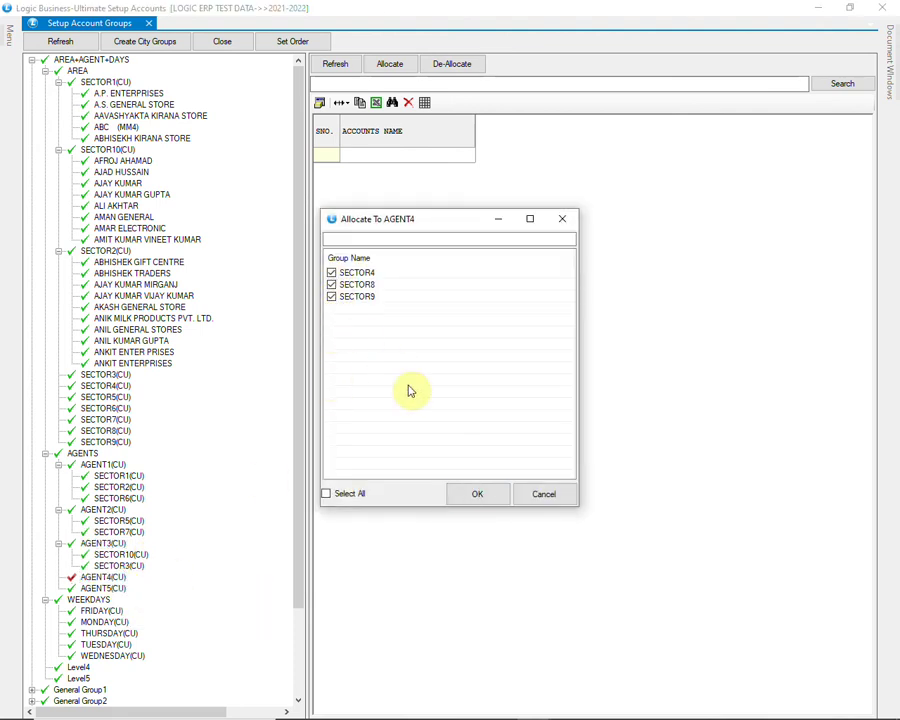
{"action": "left_click", "coordinate": [477, 494]}
{"action": "left_click", "coordinate": [60, 578]}
- Allocate the agent groups AGENT1 and AGENT2 to MONDAY under WEEKDAYS
{"action": "scroll", "coordinate": [150, 576], "scroll_direction": "down", "scroll_amount": 3}
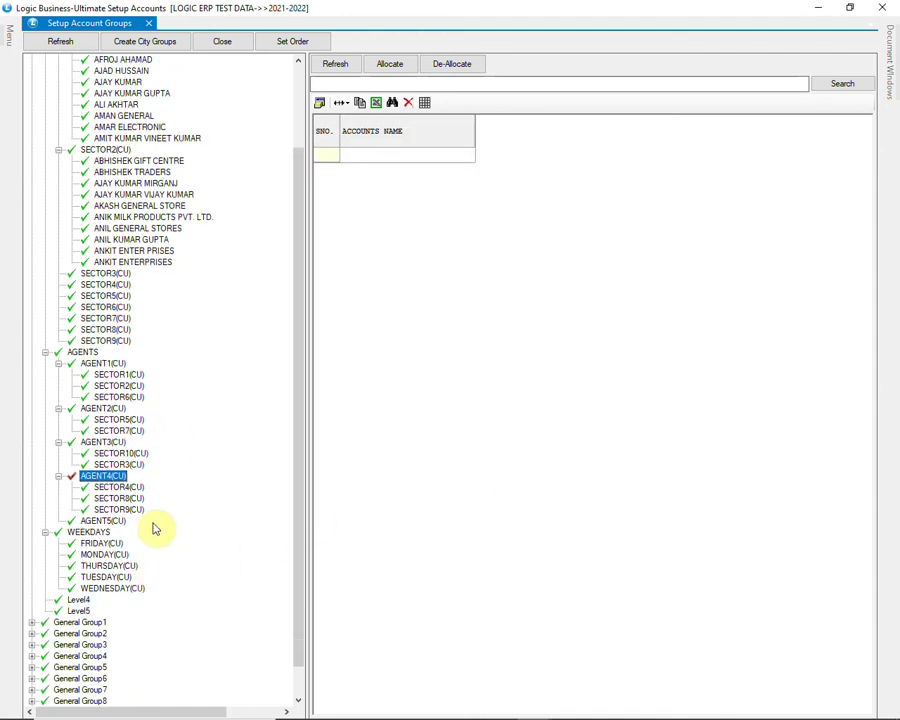
{"action": "scroll", "coordinate": [155, 529], "scroll_direction": "down", "scroll_amount": 1}
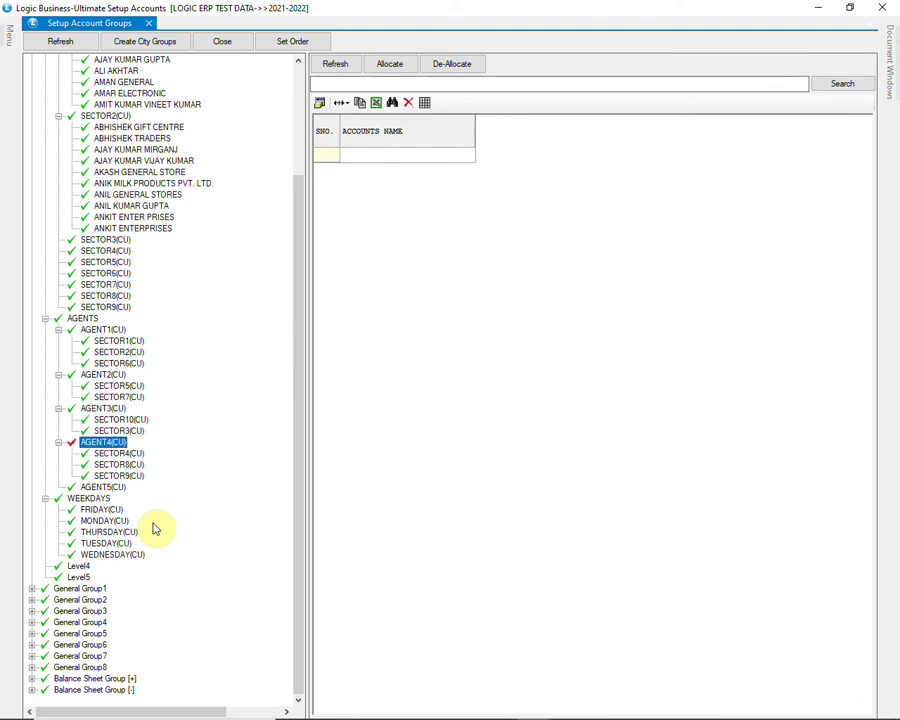
{"action": "left_click", "coordinate": [104, 510]}
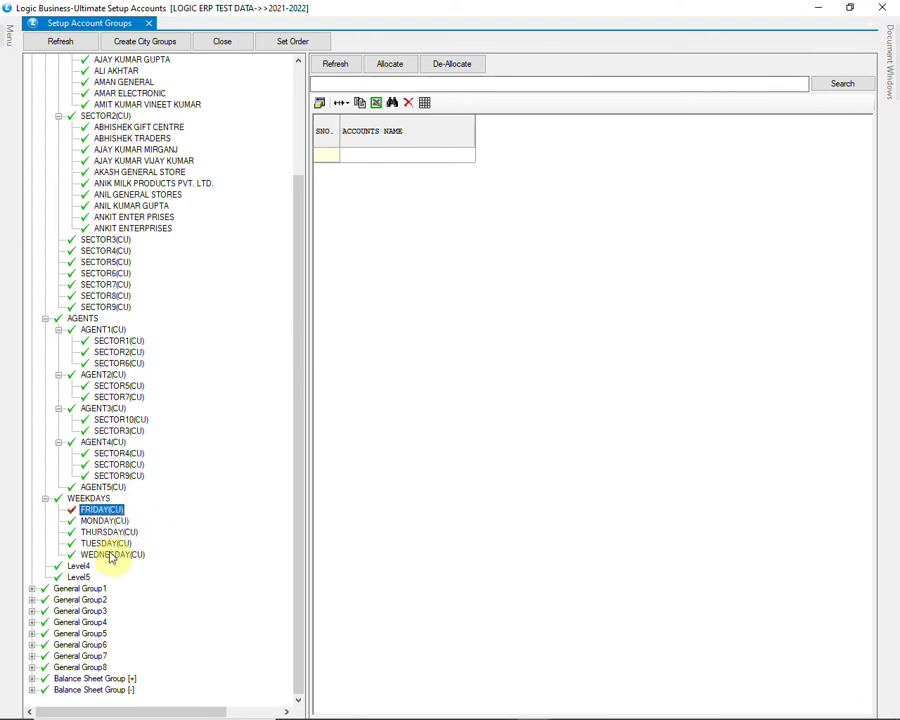
{"action": "left_click", "coordinate": [104, 521]}
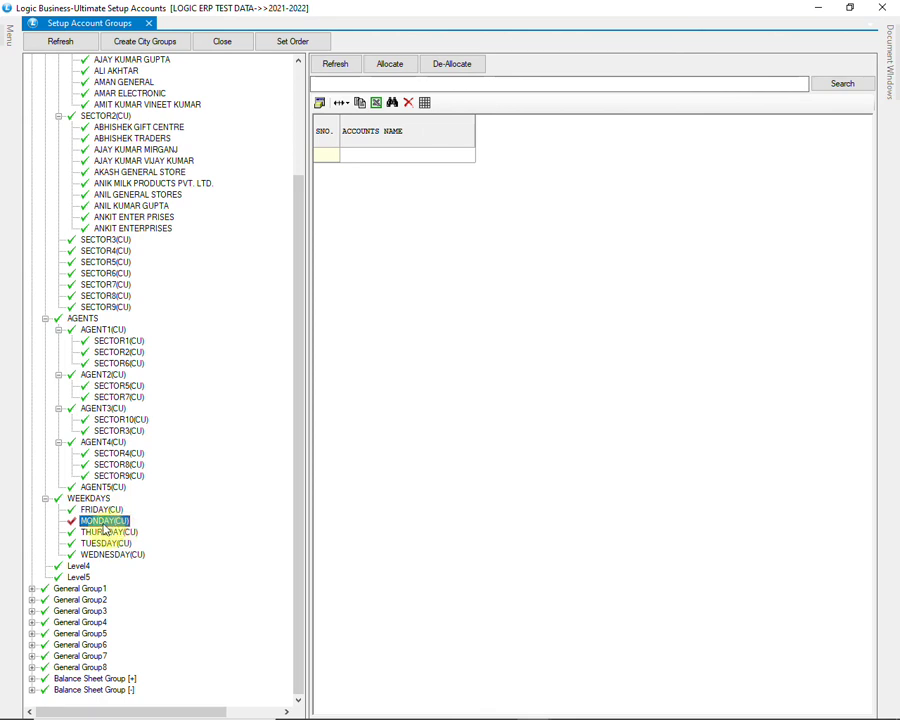
{"action": "right_click", "coordinate": [125, 526]}
{"action": "left_click", "coordinate": [155, 527]}
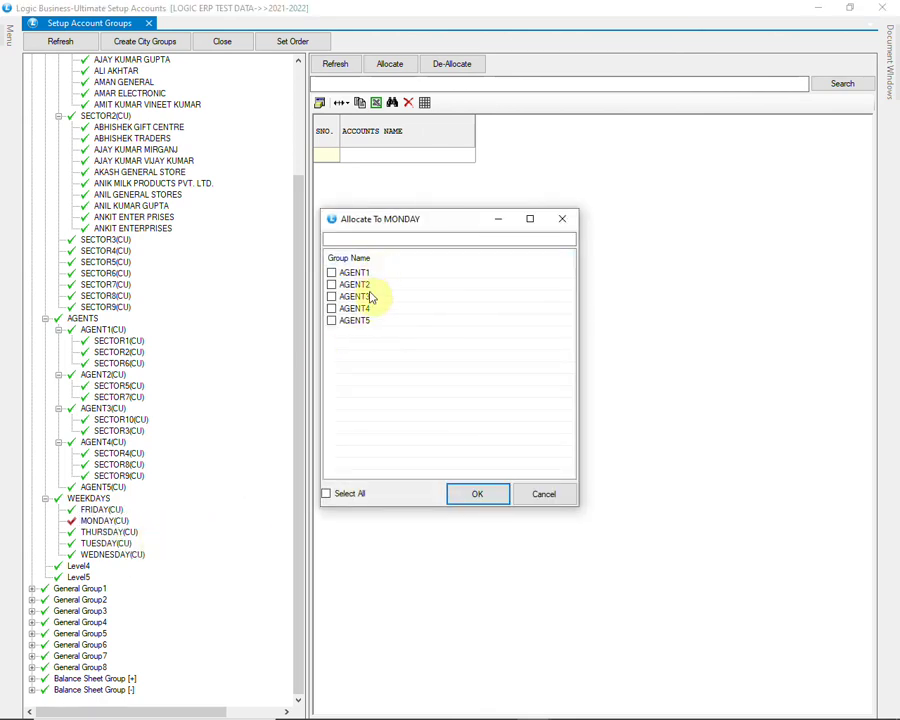
{"action": "left_click", "coordinate": [331, 274]}
{"action": "left_click", "coordinate": [333, 285]}
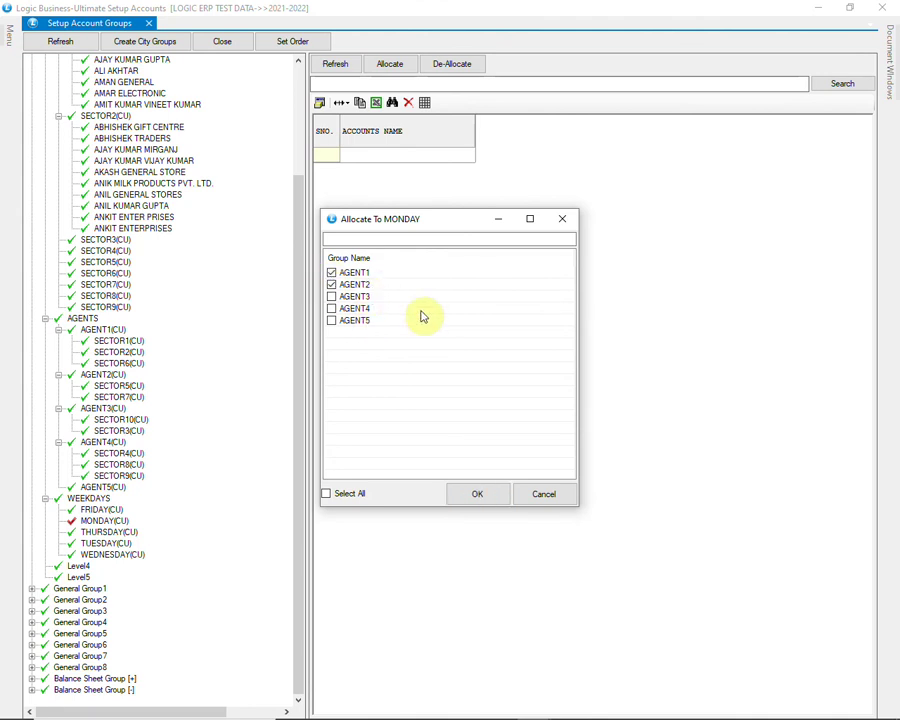
{"action": "left_click", "coordinate": [465, 502]}
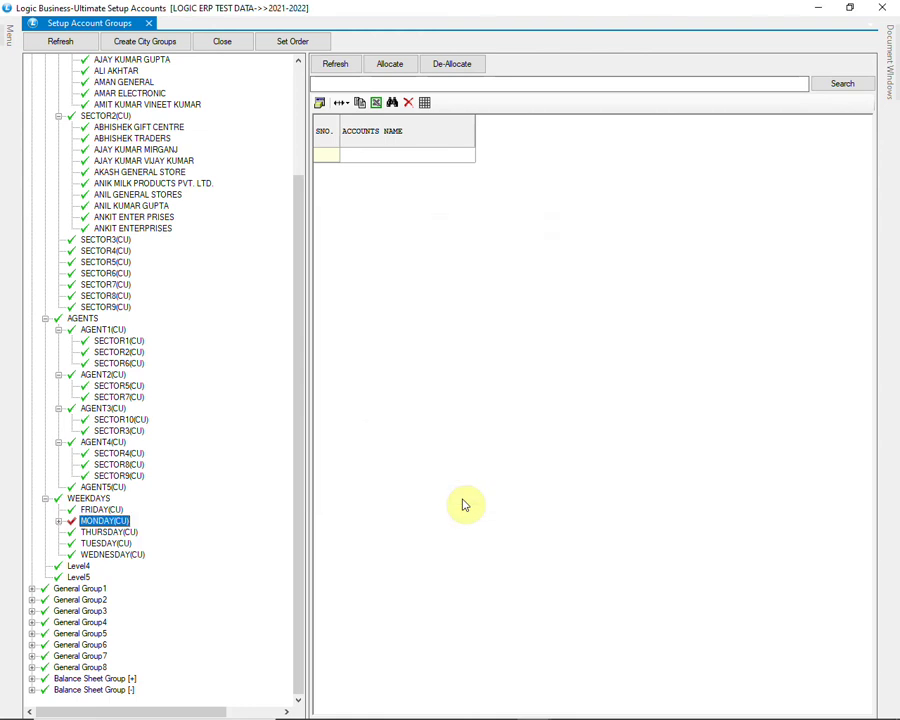
- Allocate the agent groups AGENT3 and AGENT4 to TUESDAY under WEEKDAYS
{"action": "left_click", "coordinate": [115, 543]}
{"action": "right_click", "coordinate": [127, 546]}
{"action": "left_click", "coordinate": [157, 547]}
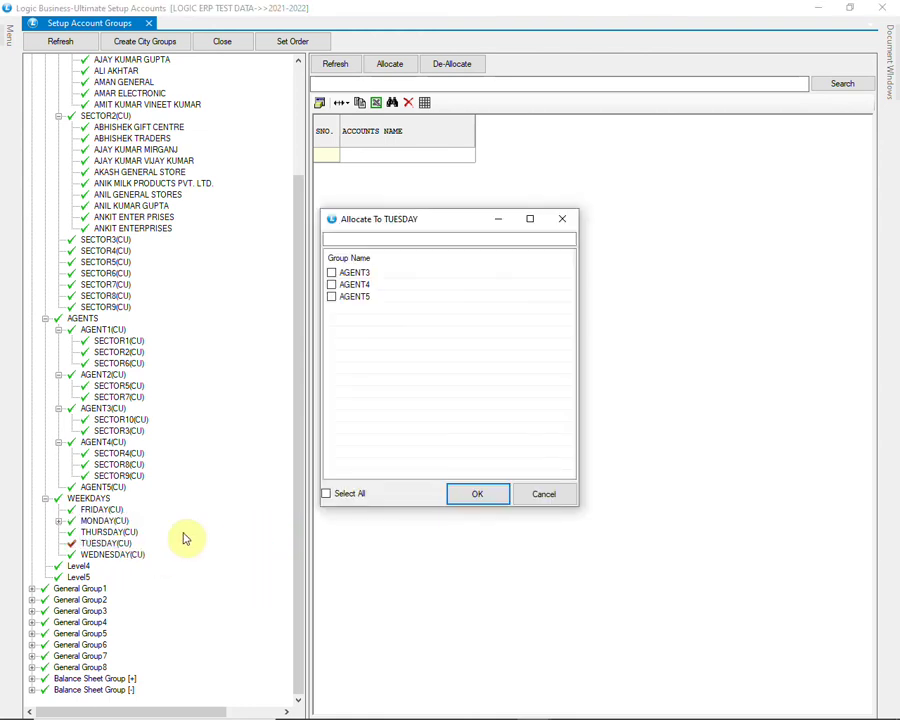
{"action": "left_click", "coordinate": [332, 273]}
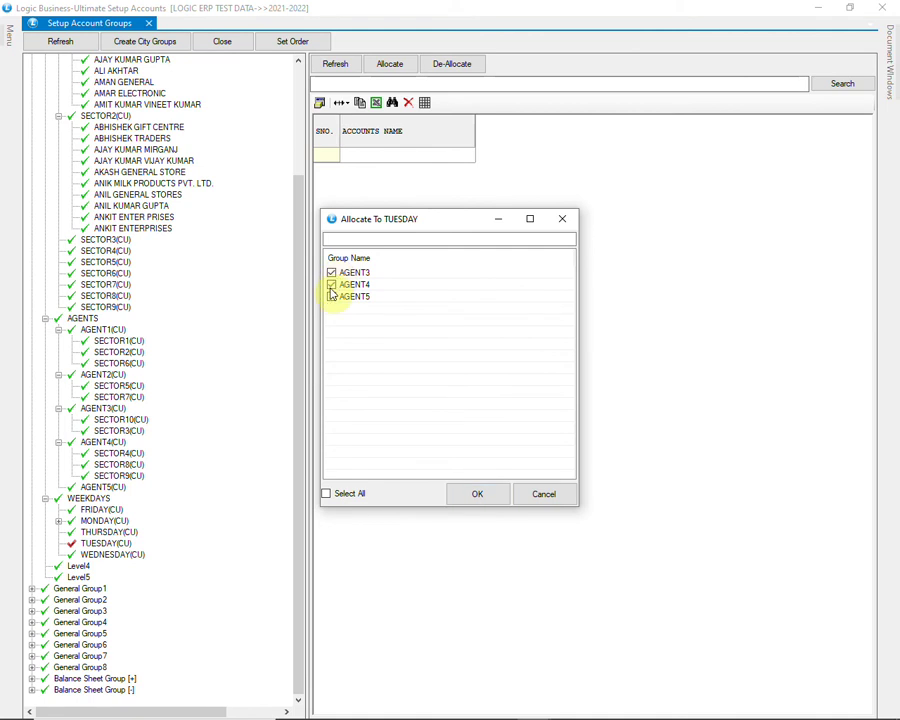
{"action": "left_click", "coordinate": [331, 286]}
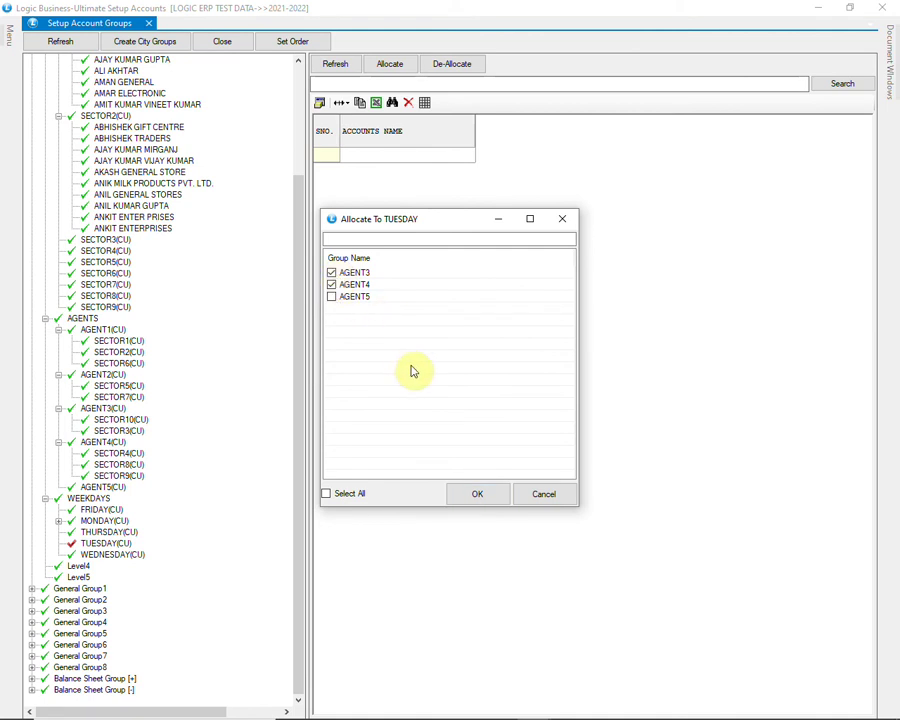
{"action": "left_click", "coordinate": [474, 495]}
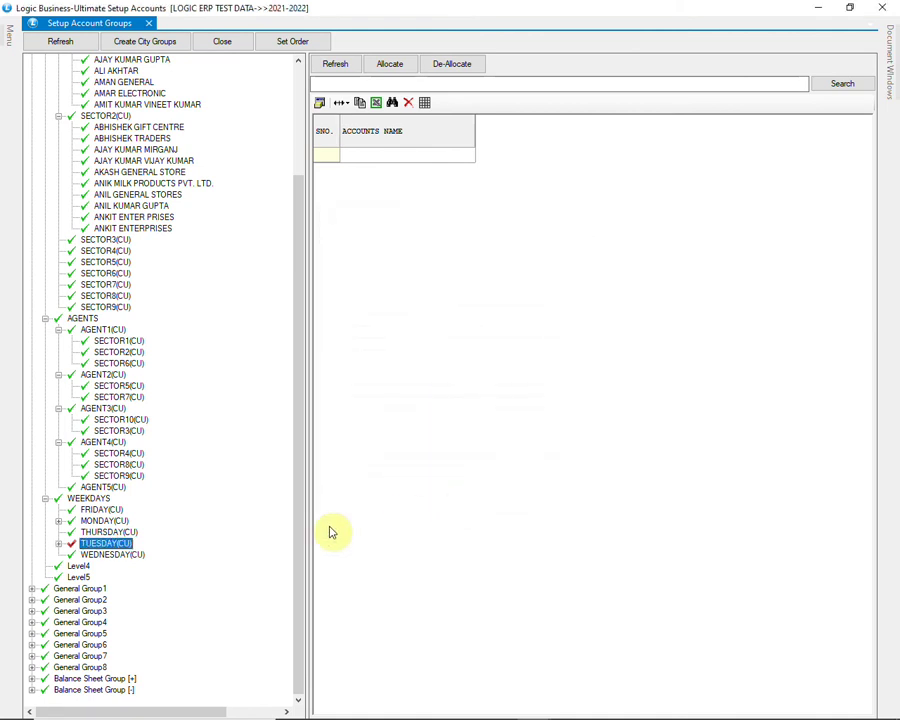
- Expand TUESDAY and MONDAY to check their allocated agents, and view the Level4 and Level5 entries
{"action": "left_click", "coordinate": [136, 555]}
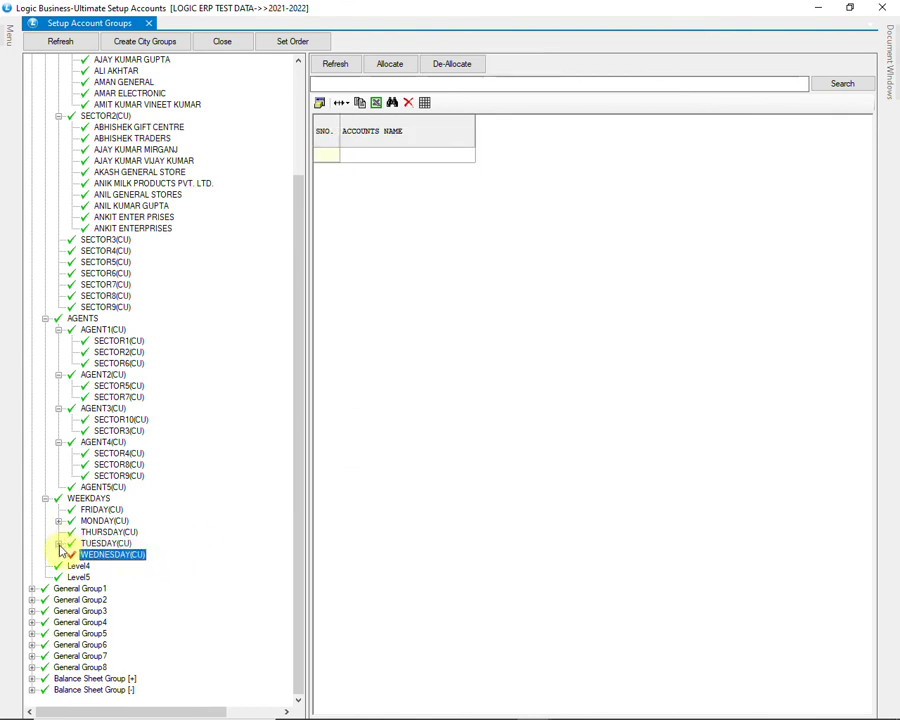
{"action": "left_click", "coordinate": [59, 543]}
{"action": "left_click", "coordinate": [59, 521]}
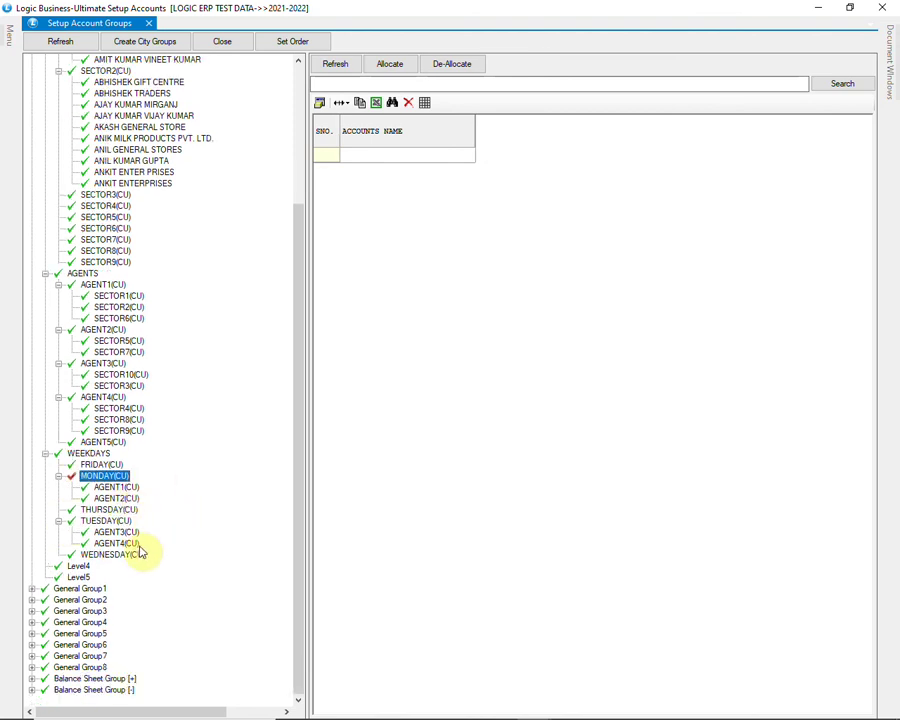
{"action": "left_click", "coordinate": [86, 567]}
{"action": "left_click", "coordinate": [84, 577]}
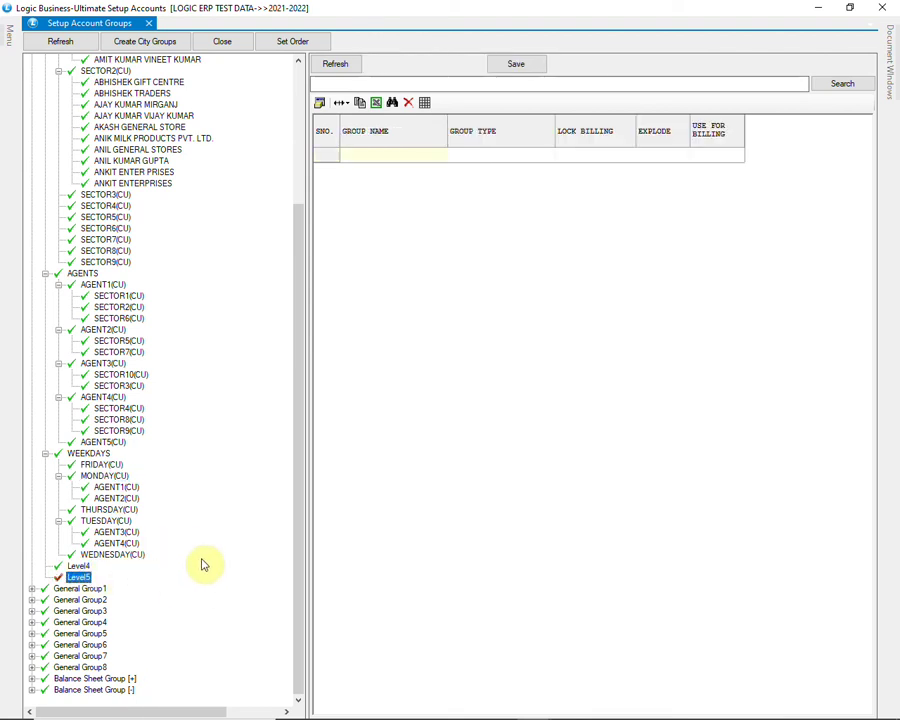
- Collapse the expanded weekday, agent and sector groups in the AREA+AGENT+DAYS tree
{"action": "left_click", "coordinate": [58, 520]}
{"action": "left_click", "coordinate": [58, 494]}
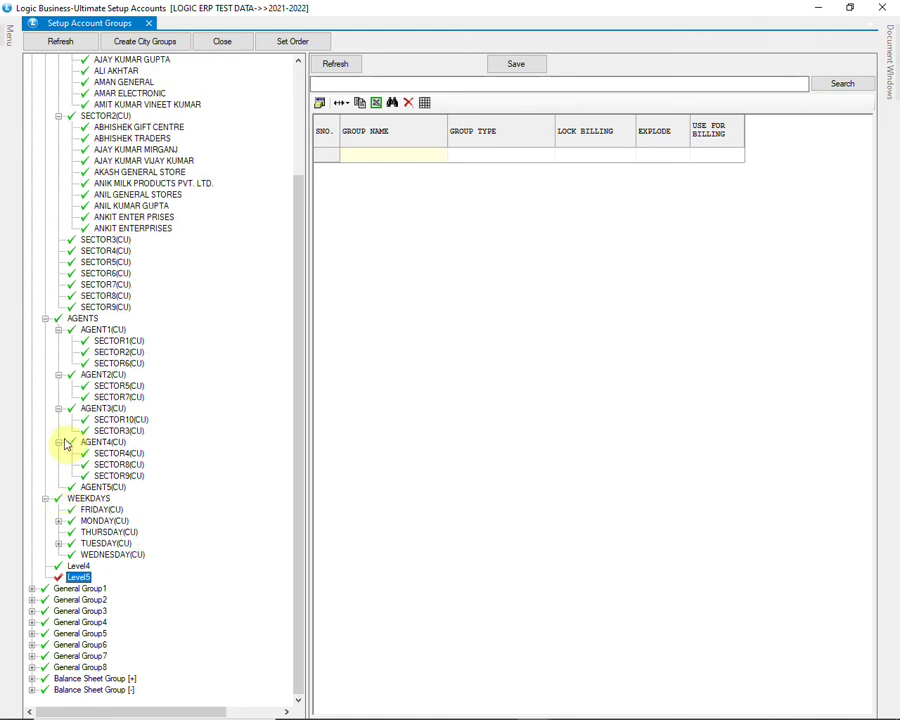
{"action": "left_click", "coordinate": [59, 442]}
{"action": "left_click", "coordinate": [58, 407]}
{"action": "left_click", "coordinate": [58, 386]}
{"action": "left_click", "coordinate": [58, 443]}
{"action": "left_click", "coordinate": [59, 228]}
{"action": "double_click", "coordinate": [64, 150]}
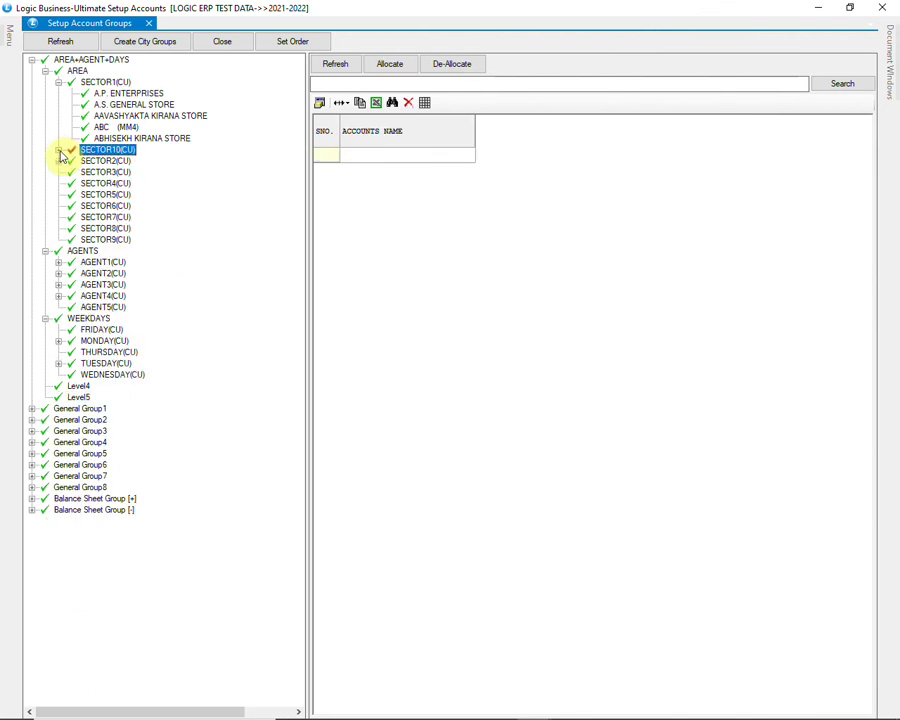
{"action": "double_click", "coordinate": [62, 84]}
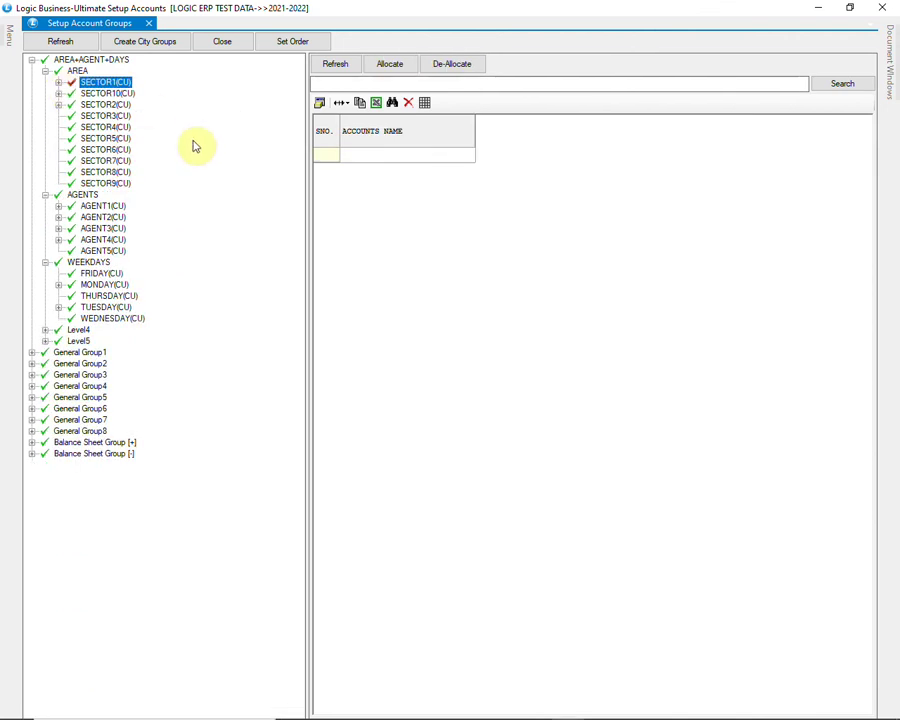
- List SECTOR1's accounts and set their order, moving AAVASHYAKTA KIRANA STORE up one place and ABC (MM4) to first
{"action": "left_click", "coordinate": [340, 66]}
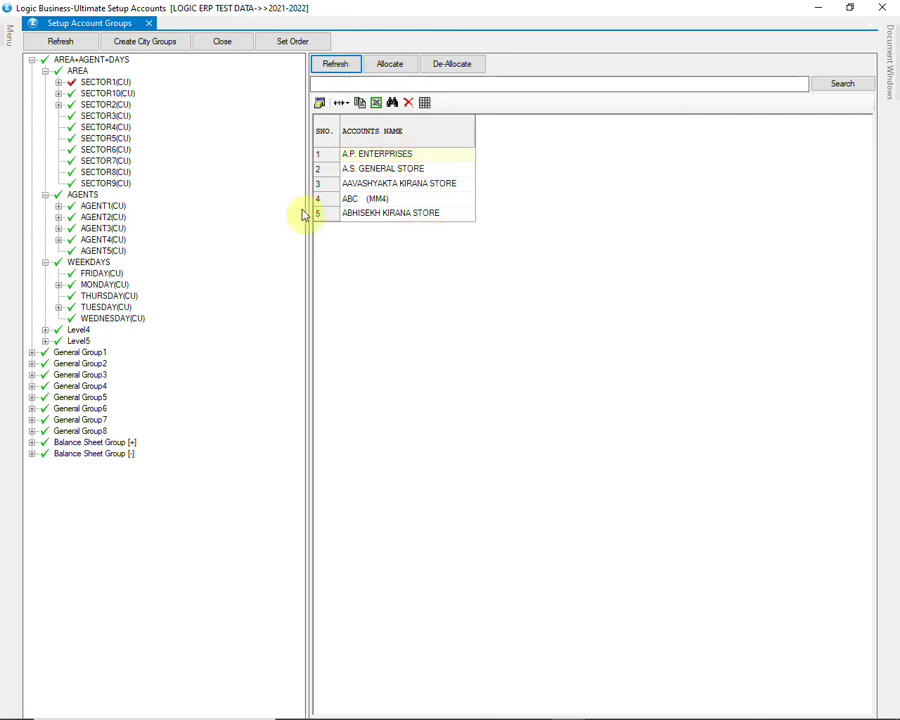
{"action": "left_click", "coordinate": [294, 46]}
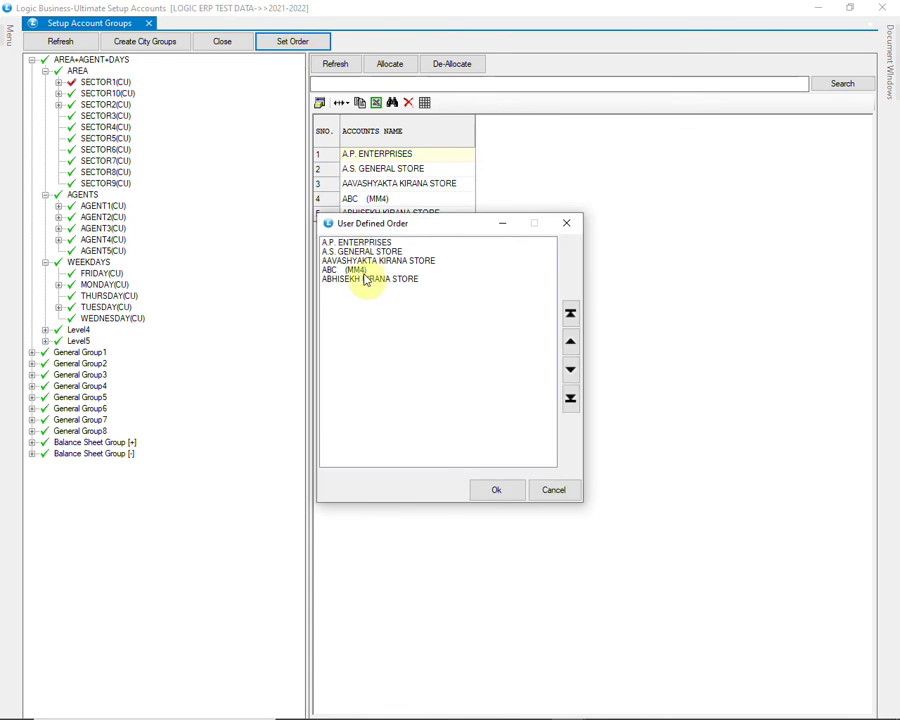
{"action": "left_click", "coordinate": [362, 262]}
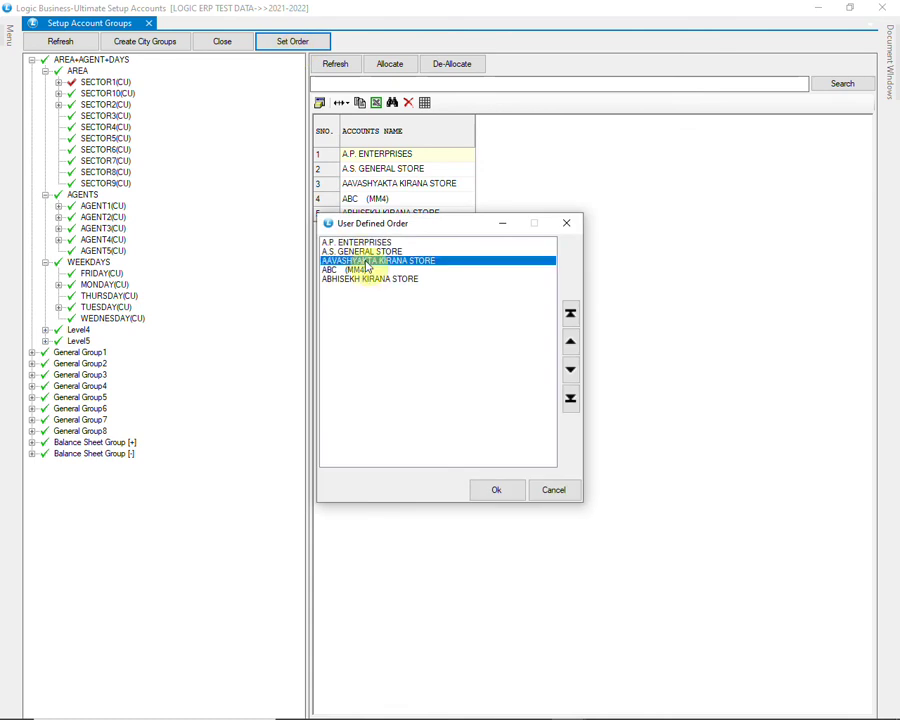
{"action": "left_click", "coordinate": [571, 344]}
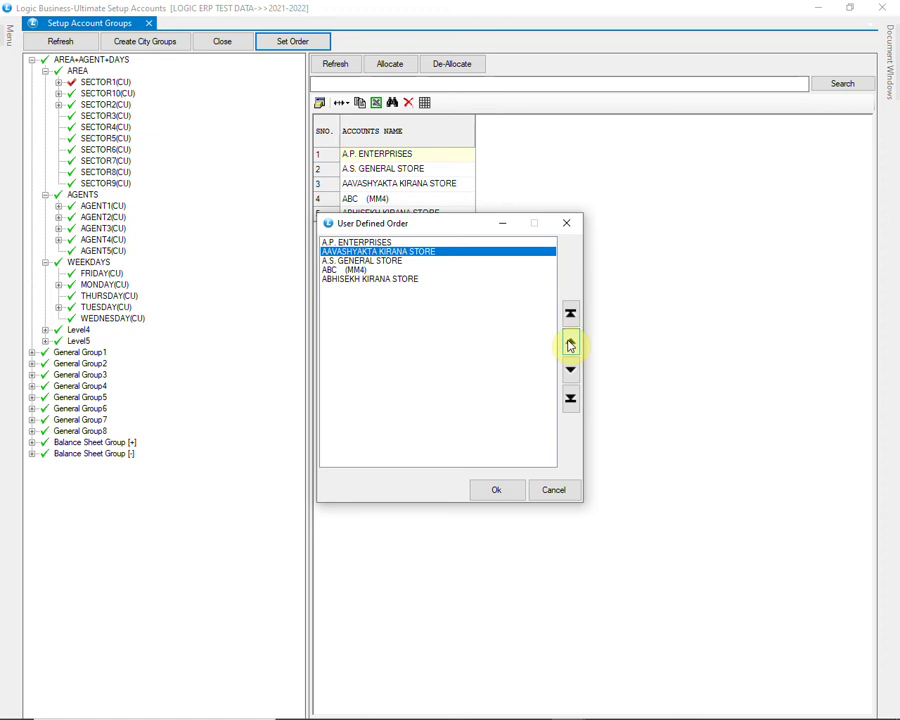
{"action": "left_click", "coordinate": [362, 270]}
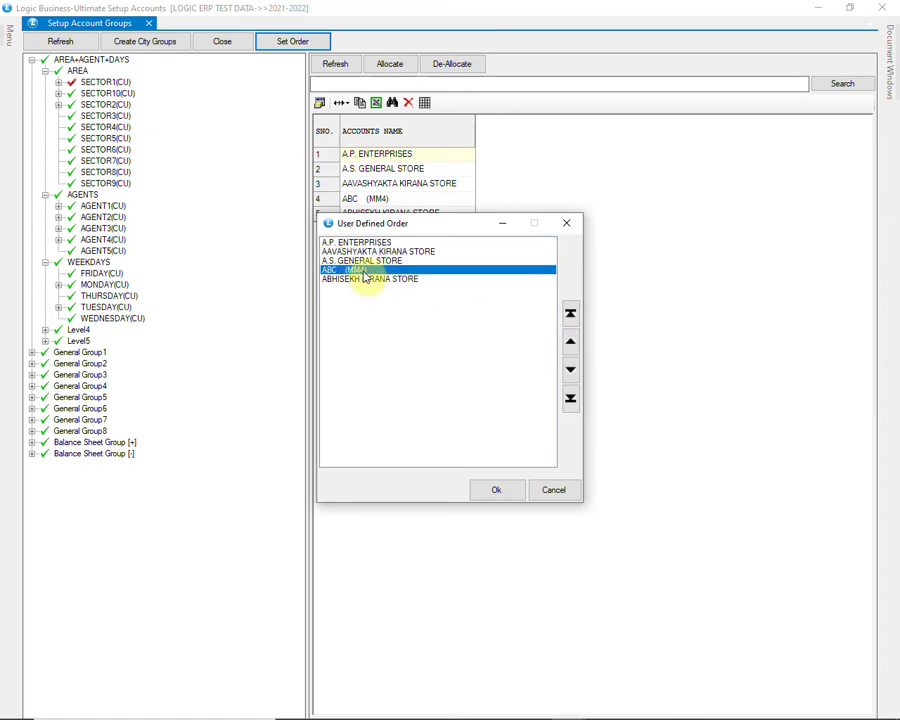
{"action": "left_click", "coordinate": [570, 344]}
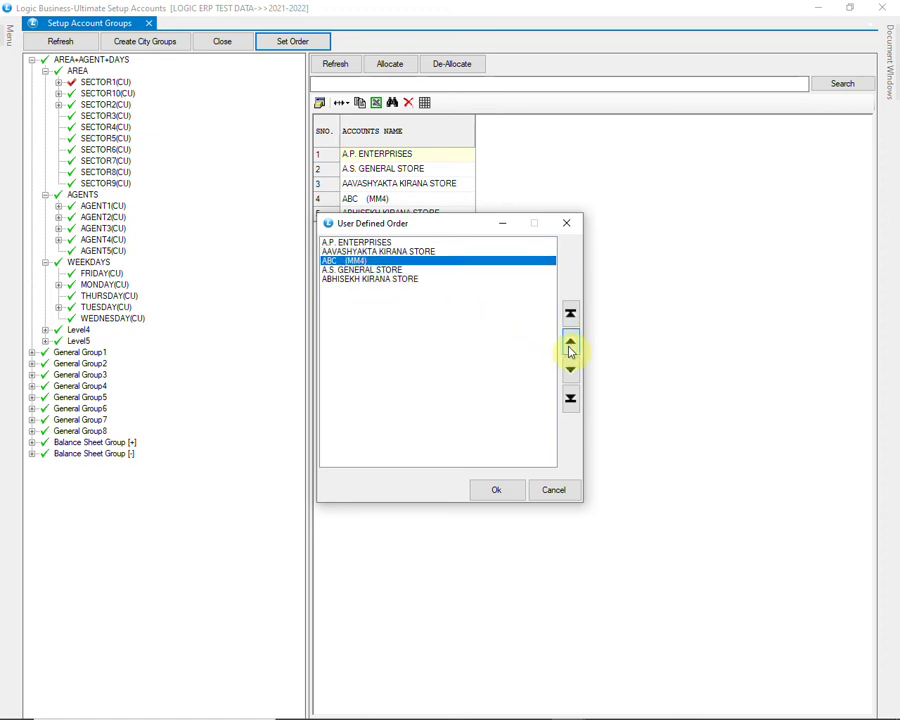
{"action": "left_click", "coordinate": [570, 344]}
{"action": "left_click", "coordinate": [570, 344]}
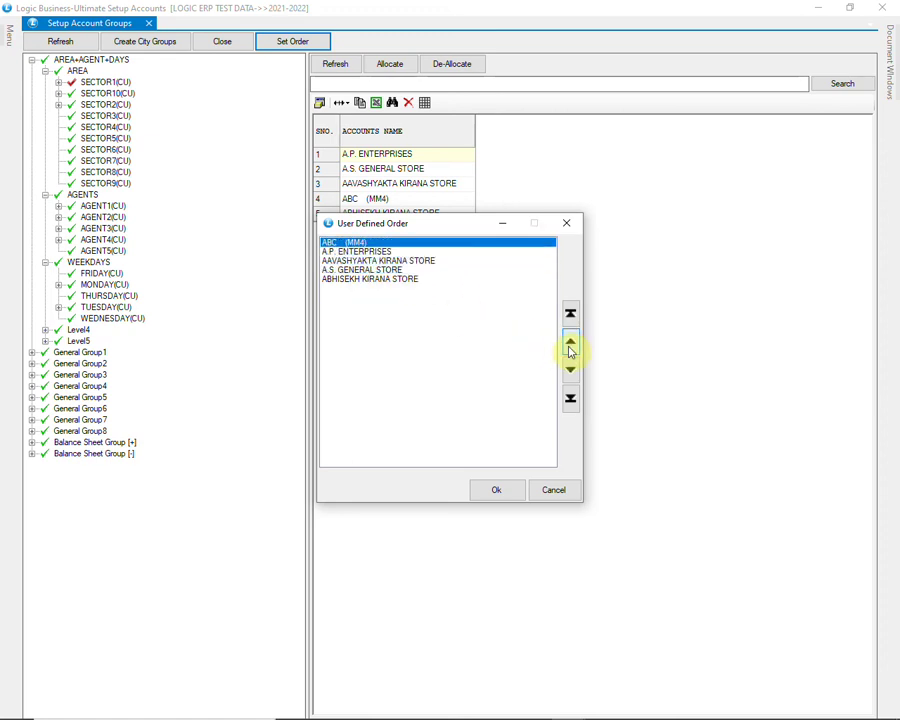
{"action": "left_click", "coordinate": [496, 490]}
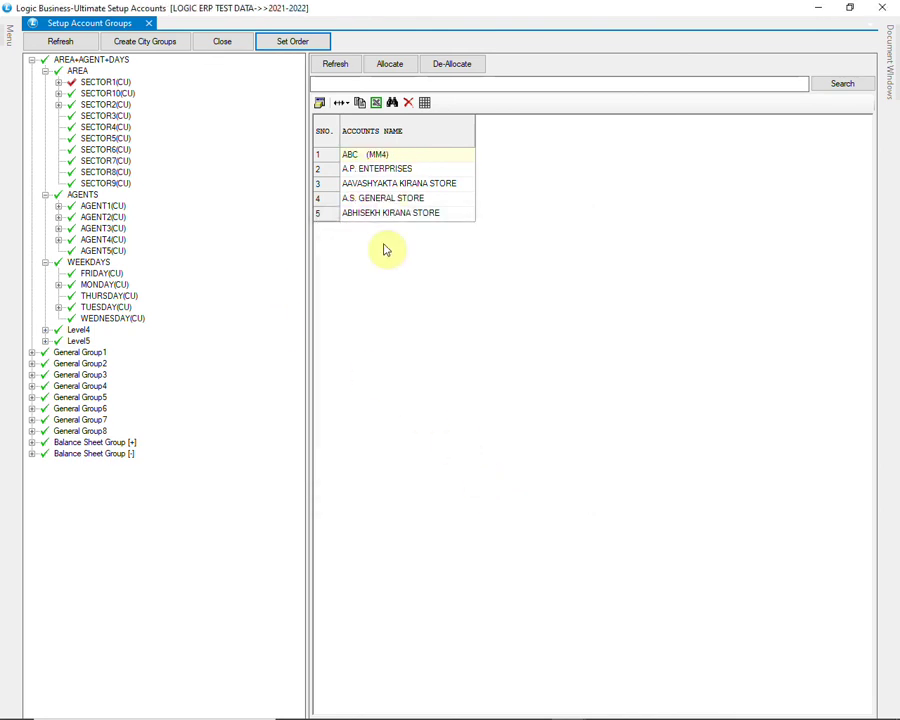
- List AREA's sector groups, move SECTOR10 to the last place in the user-defined order, and save the groups
{"action": "left_click", "coordinate": [77, 71]}
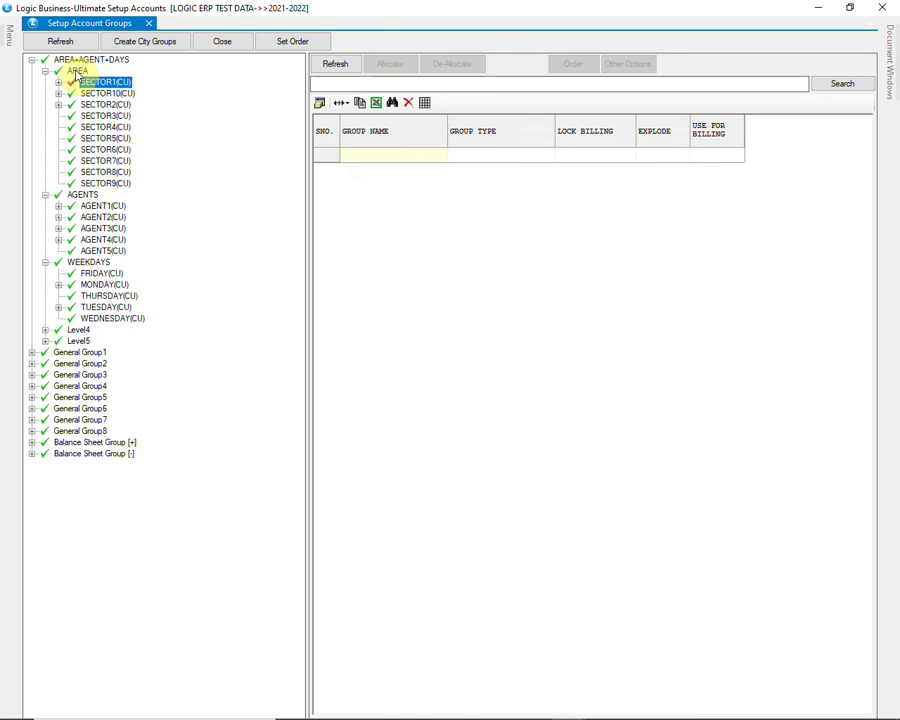
{"action": "left_click", "coordinate": [320, 68]}
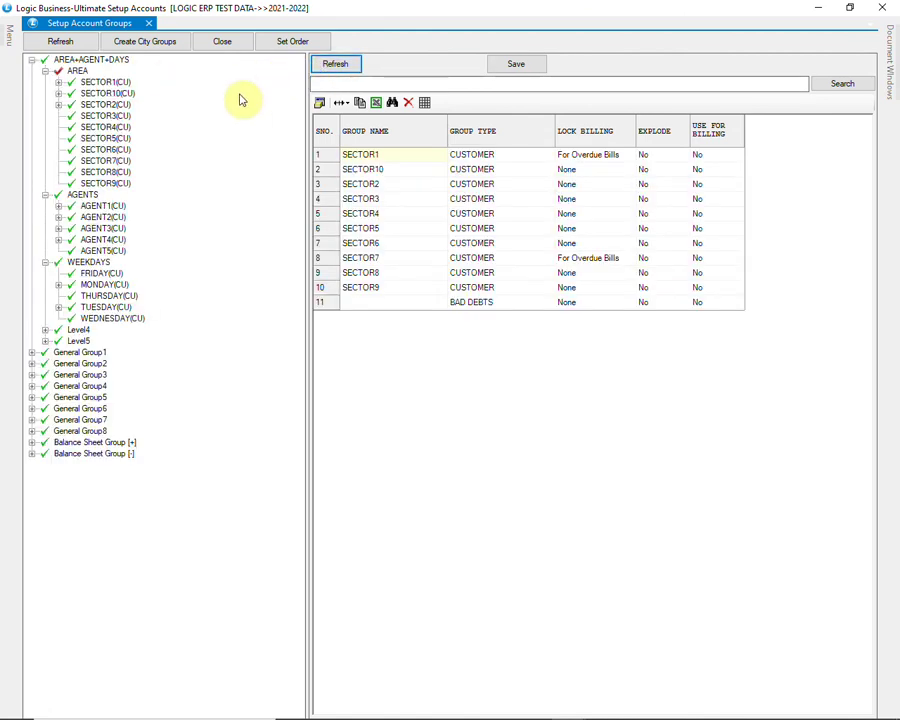
{"action": "left_click", "coordinate": [283, 52]}
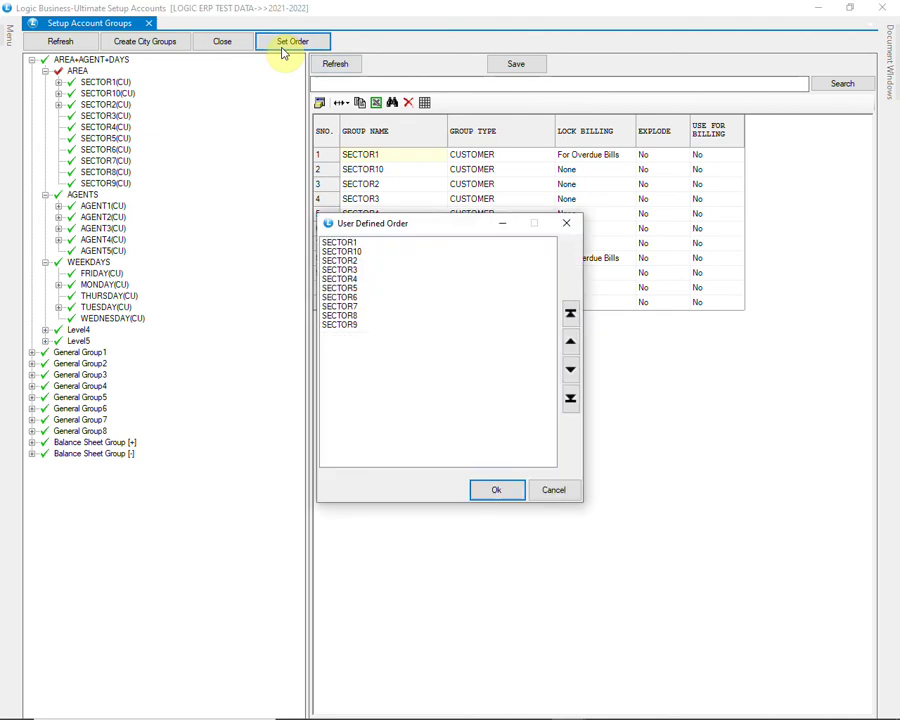
{"action": "left_click", "coordinate": [345, 251]}
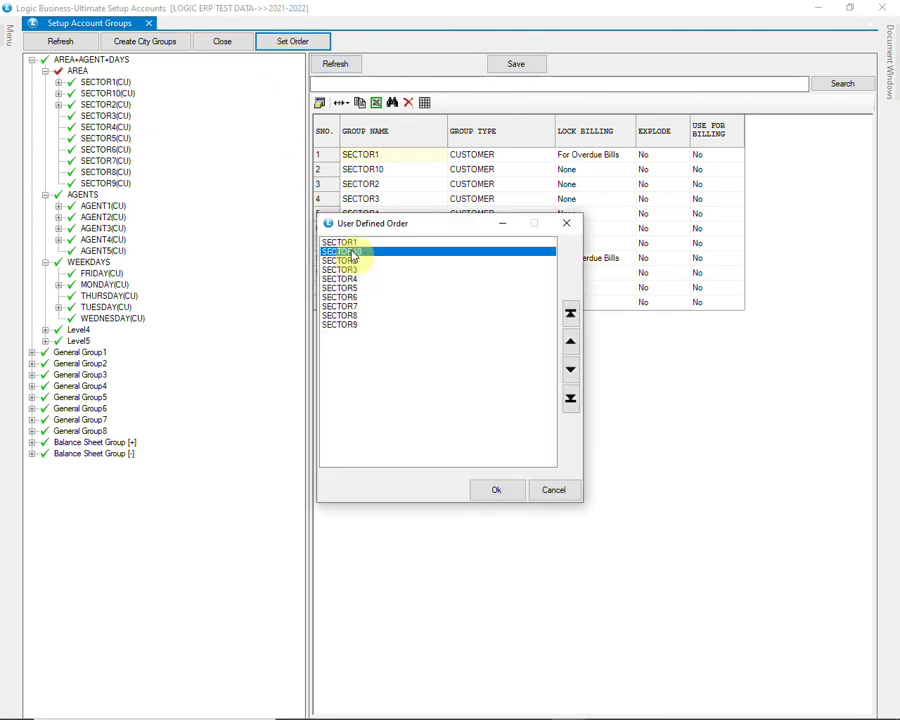
{"action": "left_click", "coordinate": [570, 399]}
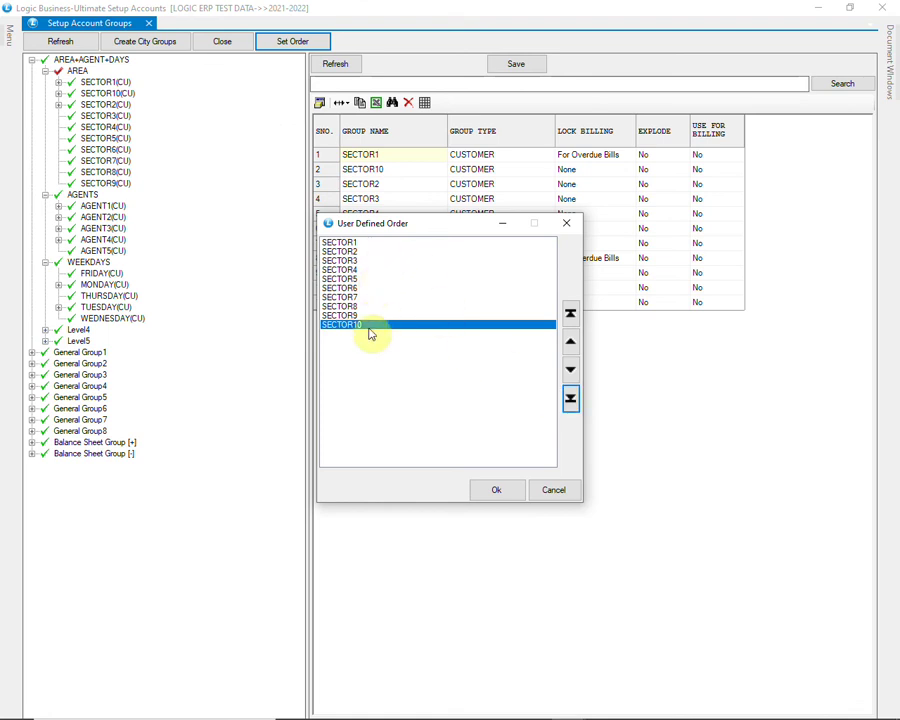
{"action": "left_click", "coordinate": [496, 488]}
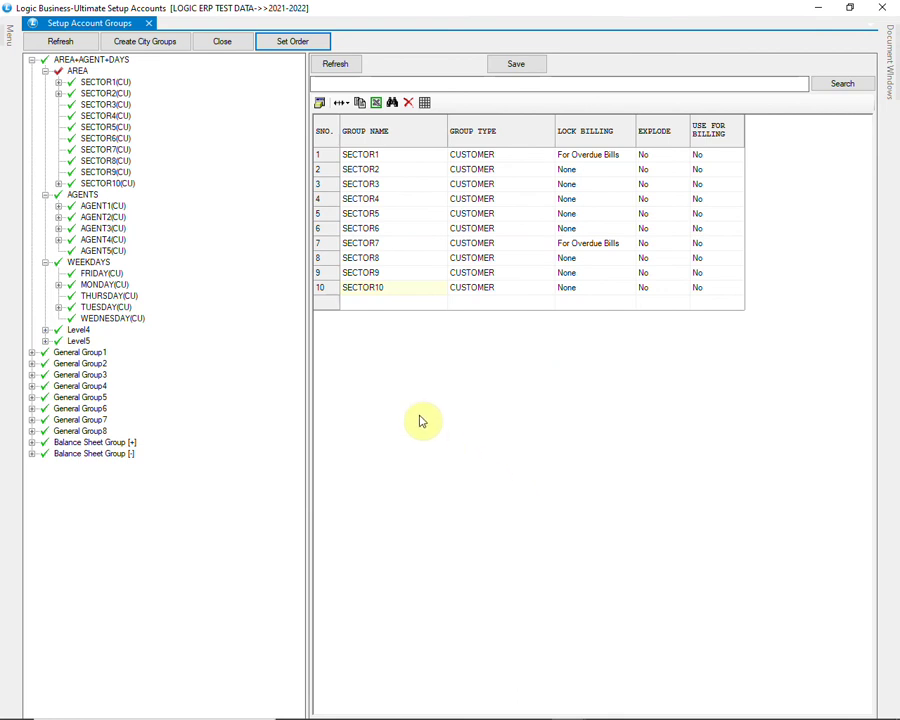
{"action": "left_click", "coordinate": [530, 60]}
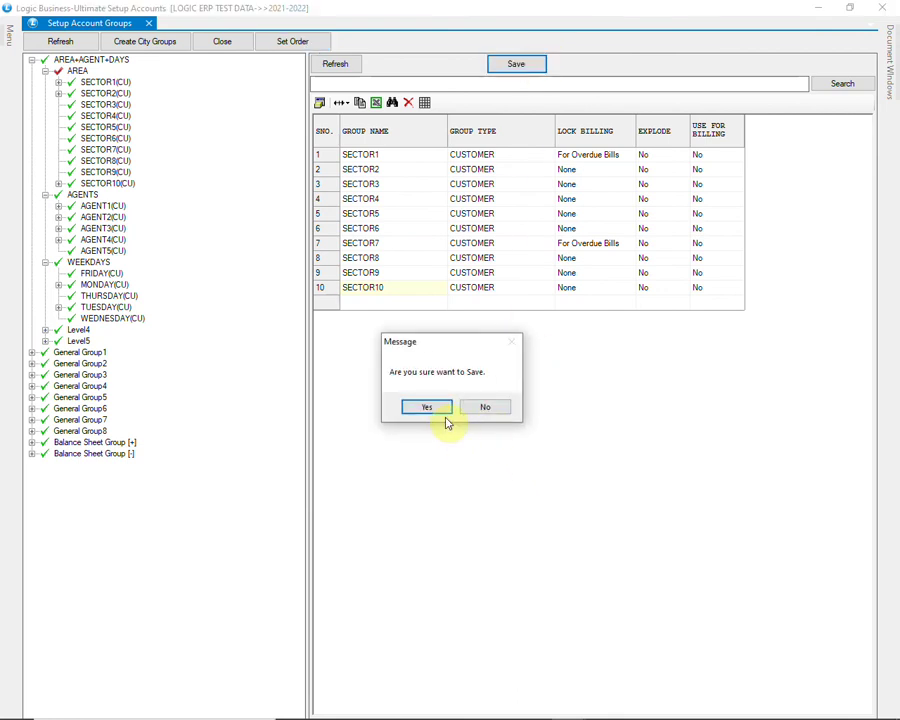
{"action": "left_click", "coordinate": [441, 411]}
{"action": "left_click", "coordinate": [472, 416]}
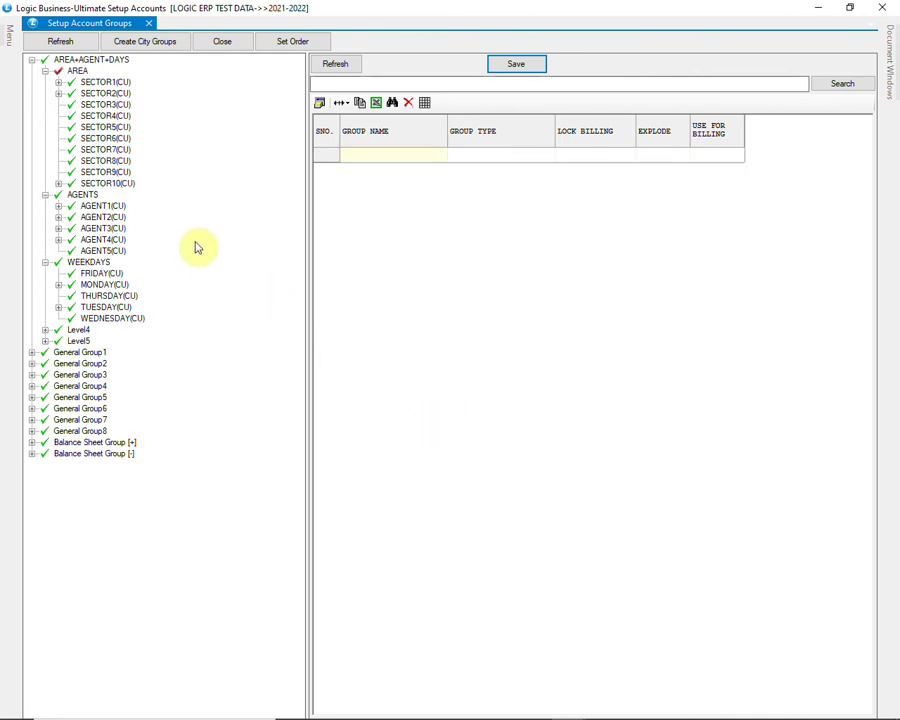
- Expand General Group1 and General Group2 to view their levels, and open Level1 of each
{"action": "left_click", "coordinate": [90, 82]}
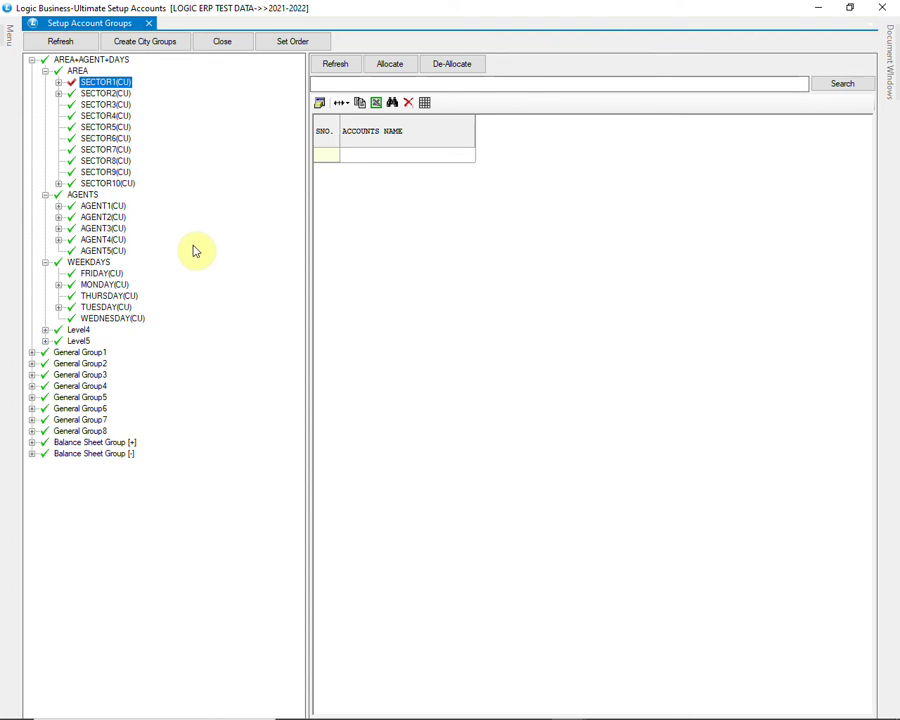
{"action": "left_click", "coordinate": [34, 353]}
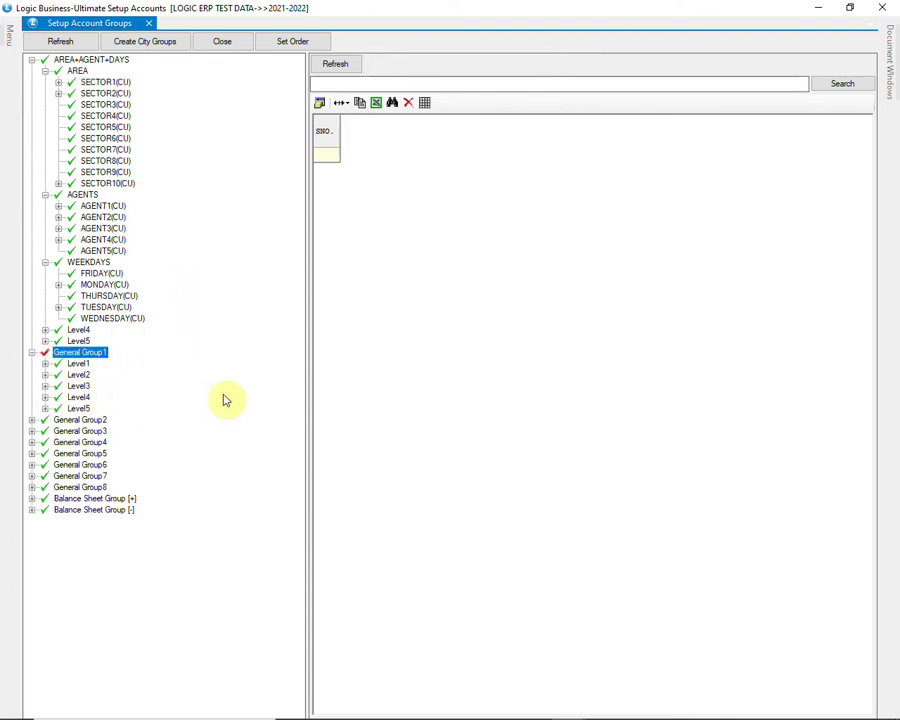
{"action": "left_click", "coordinate": [33, 421]}
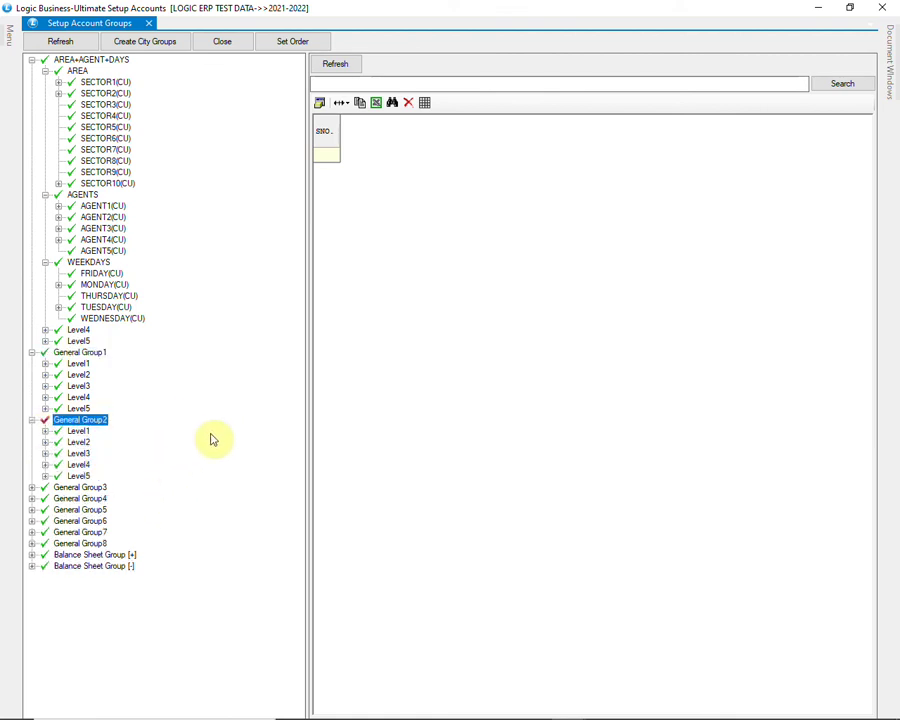
{"action": "left_click", "coordinate": [80, 366]}
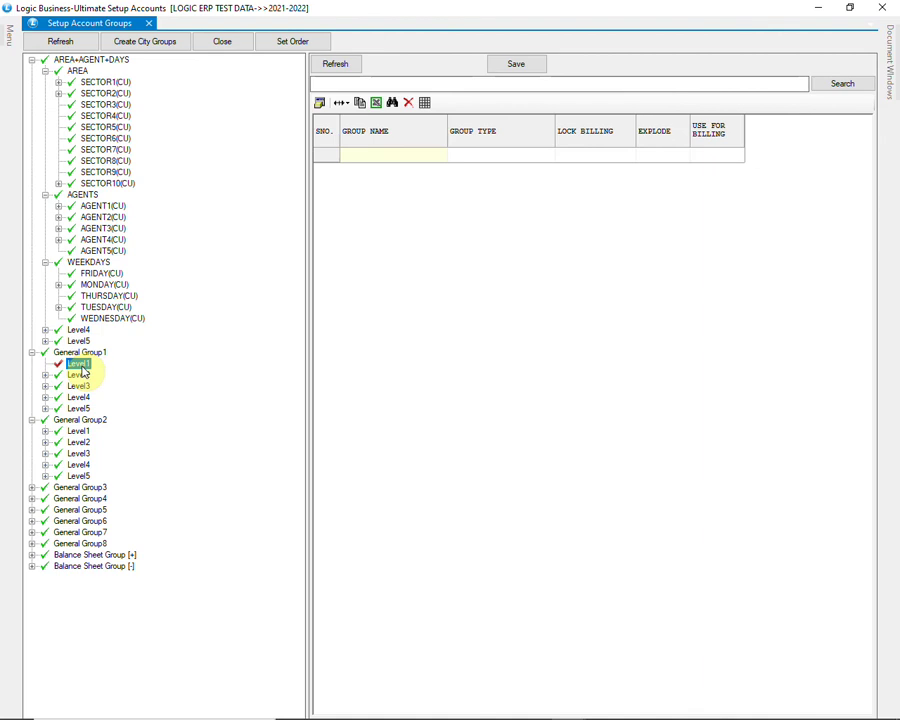
{"action": "left_click", "coordinate": [82, 431]}
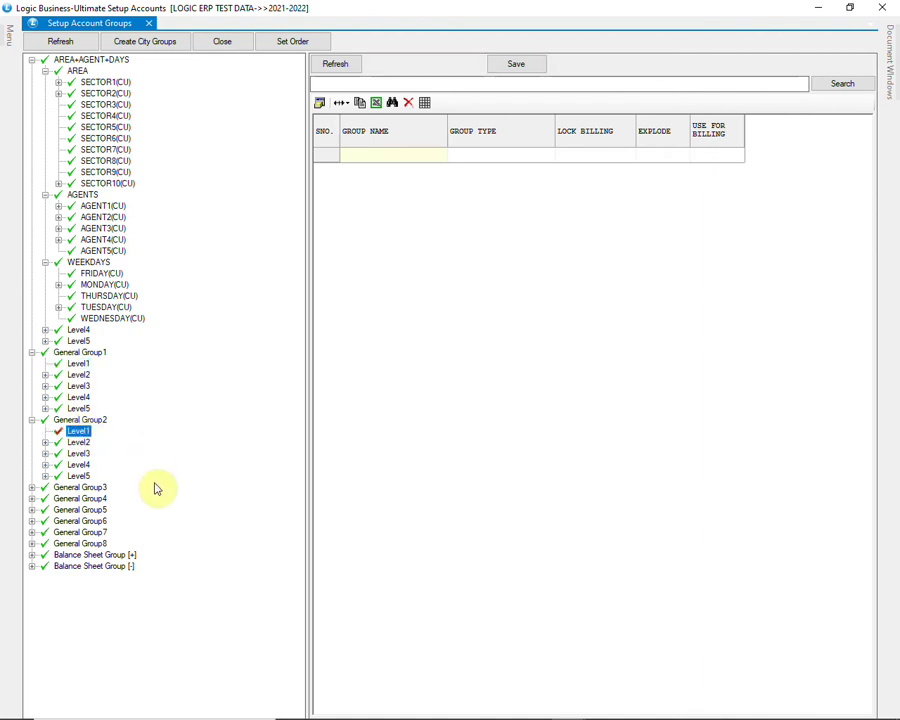
- Expand Balance Sheet Group [+] and Balance Sheet Group [-] to view the groups under Level1 of each
{"action": "left_click", "coordinate": [32, 556]}
{"action": "left_click", "coordinate": [44, 566]}
{"action": "scroll", "coordinate": [200, 568], "scroll_direction": "down", "scroll_amount": 2}
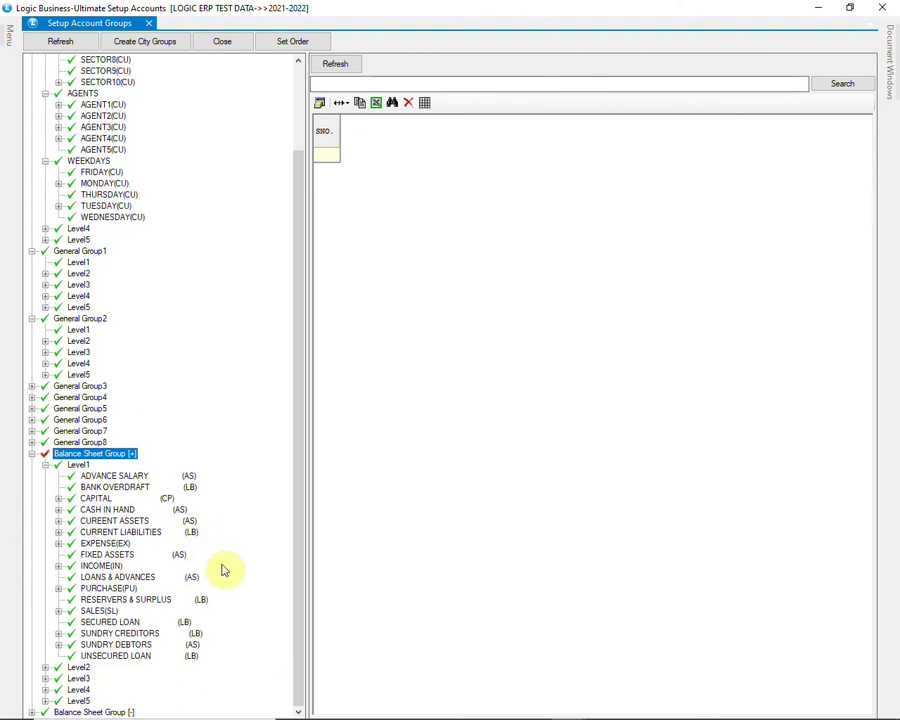
{"action": "left_click", "coordinate": [31, 711]}
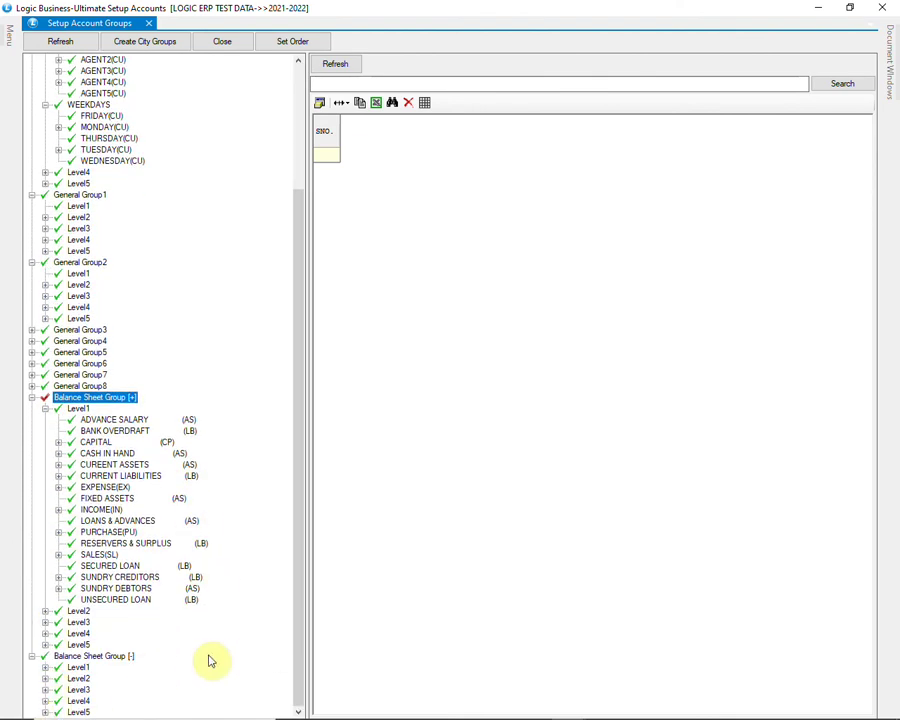
{"action": "left_click", "coordinate": [45, 668]}
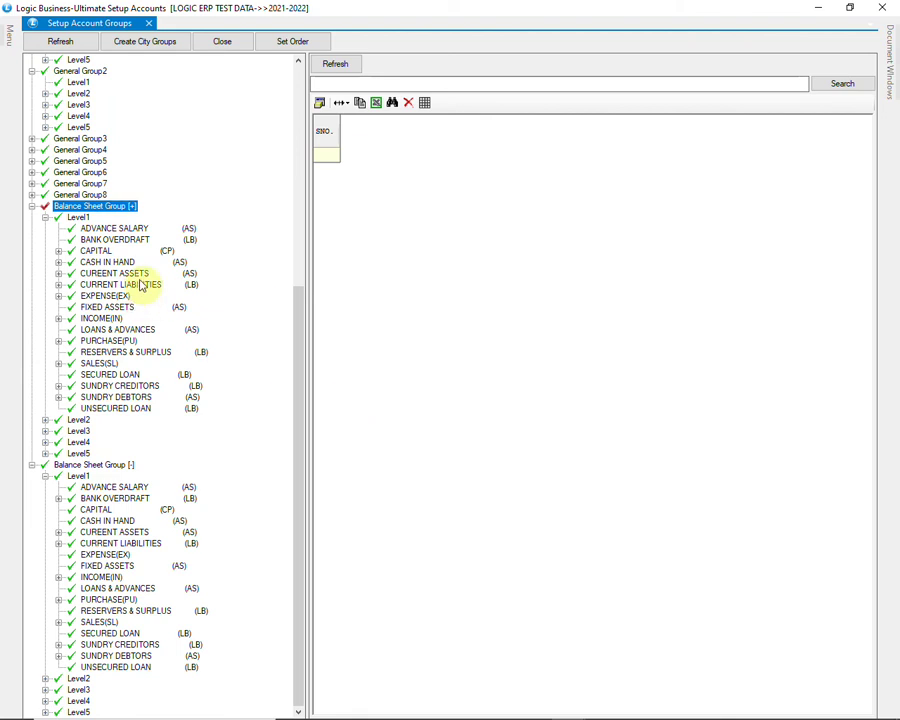
- Examine the accounts allocated to CURRENT LIABILITIES under both Balance Sheet Group [+] and Balance Sheet Group [-]
{"action": "left_click", "coordinate": [59, 286]}
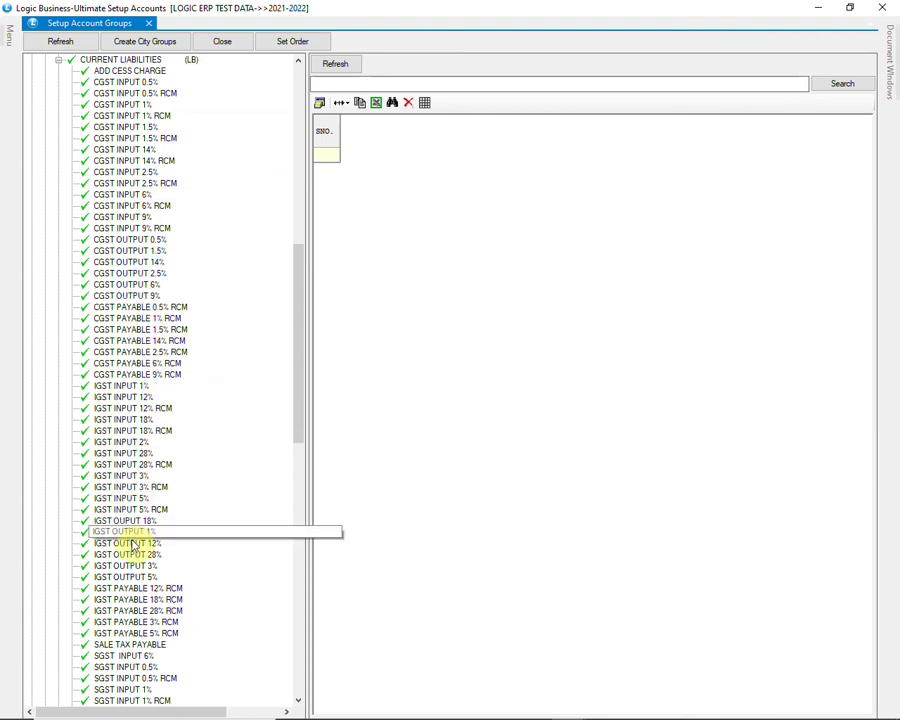
{"action": "scroll", "coordinate": [130, 542], "scroll_direction": "down", "scroll_amount": 6}
{"action": "scroll", "coordinate": [231, 532], "scroll_direction": "down", "scroll_amount": 12}
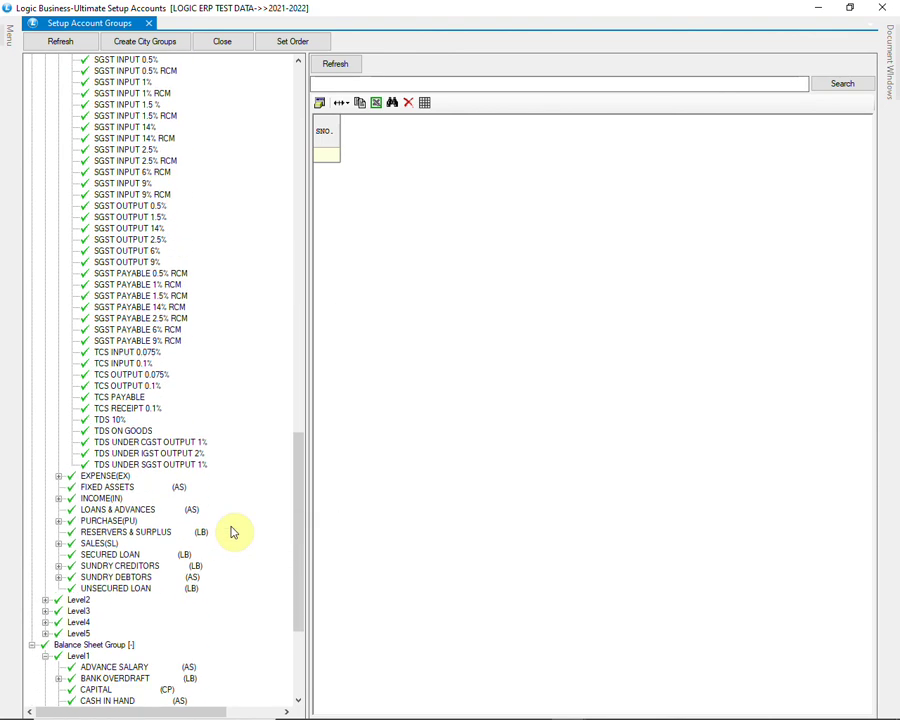
{"action": "scroll", "coordinate": [231, 532], "scroll_direction": "down", "scroll_amount": 2}
{"action": "scroll", "coordinate": [231, 532], "scroll_direction": "down", "scroll_amount": 2}
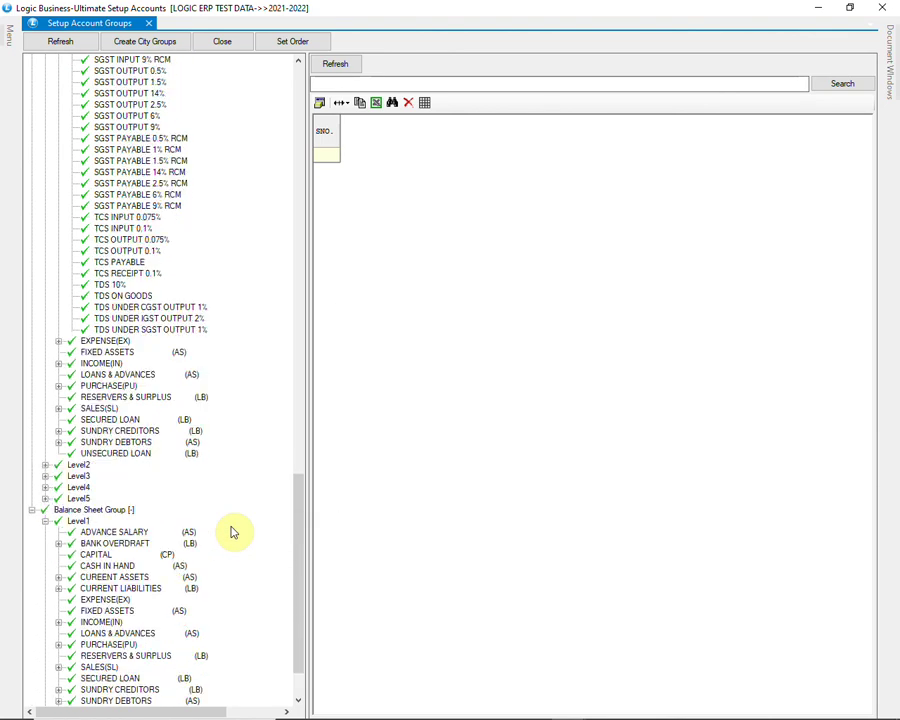
{"action": "scroll", "coordinate": [231, 532], "scroll_direction": "down", "scroll_amount": 2}
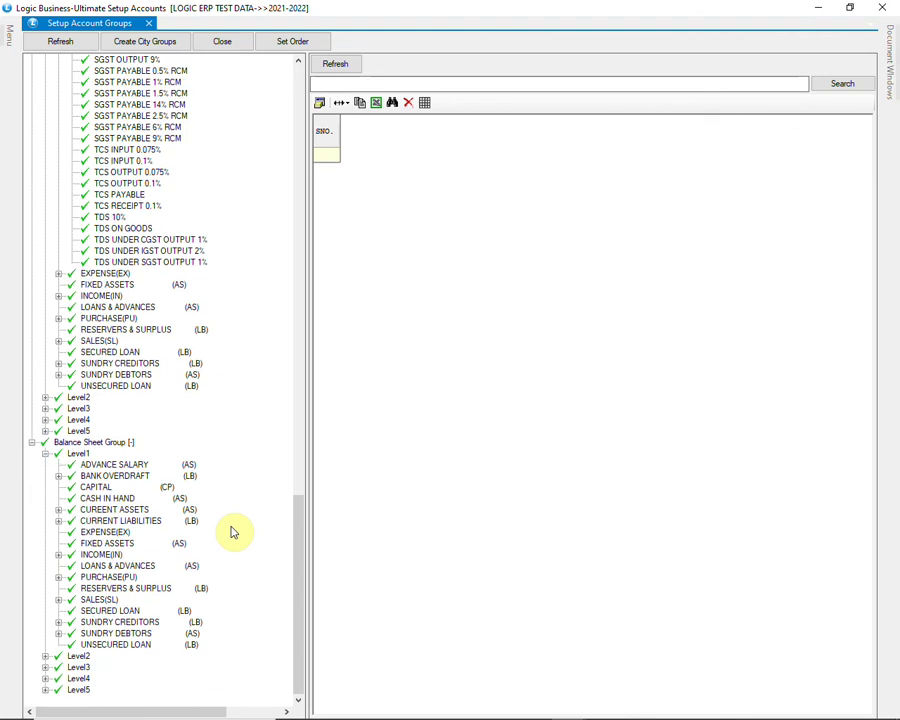
{"action": "left_click", "coordinate": [60, 521]}
{"action": "scroll", "coordinate": [215, 522], "scroll_direction": "down", "scroll_amount": 3}
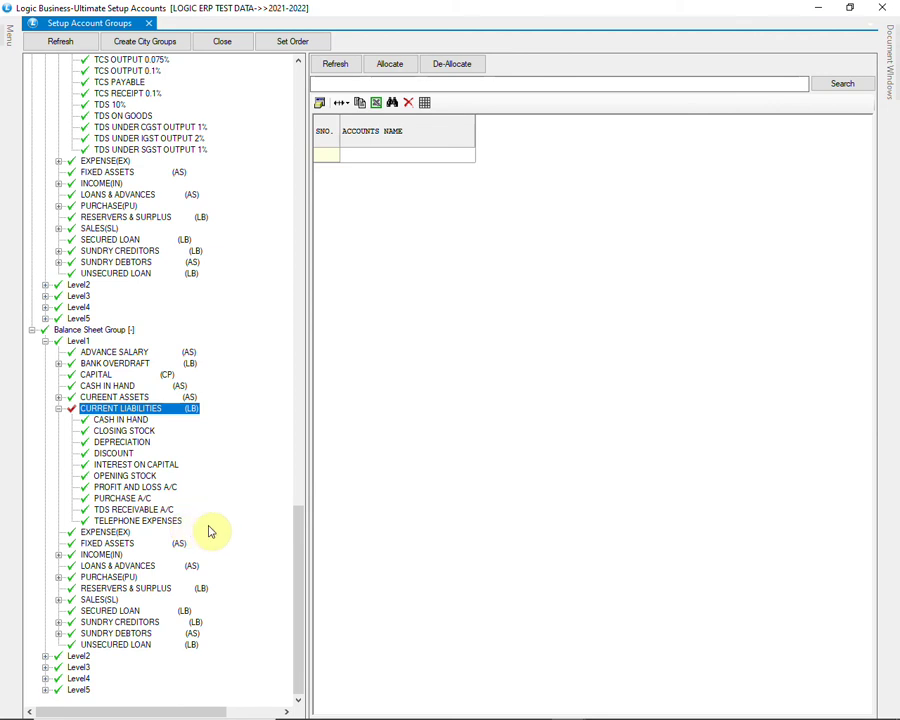
- View the de-allocation account list for CURRENT LIABILITIES under Balance Sheet Group [-], cancel it, and collapse CURRENT LIABILITIES under Balance Sheet Group [+]
{"action": "right_click", "coordinate": [180, 412]}
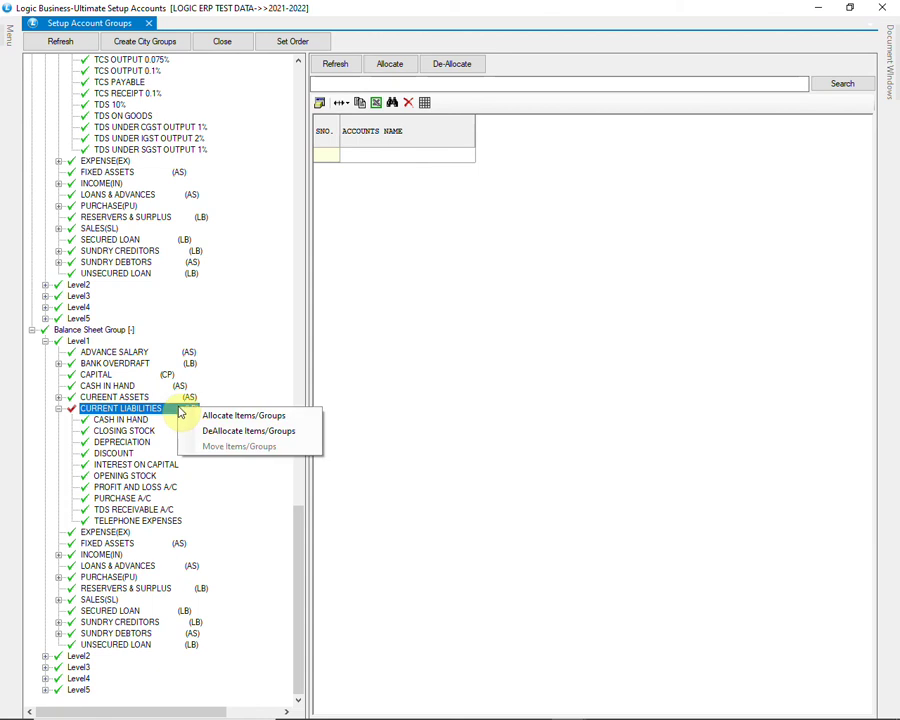
{"action": "left_click", "coordinate": [257, 437]}
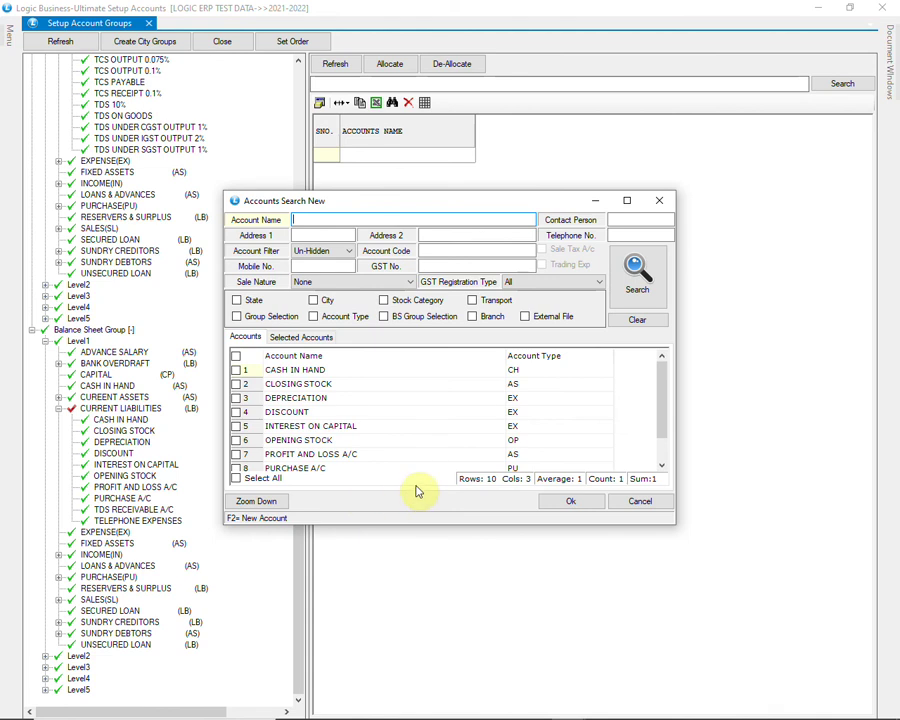
{"action": "left_click", "coordinate": [638, 502]}
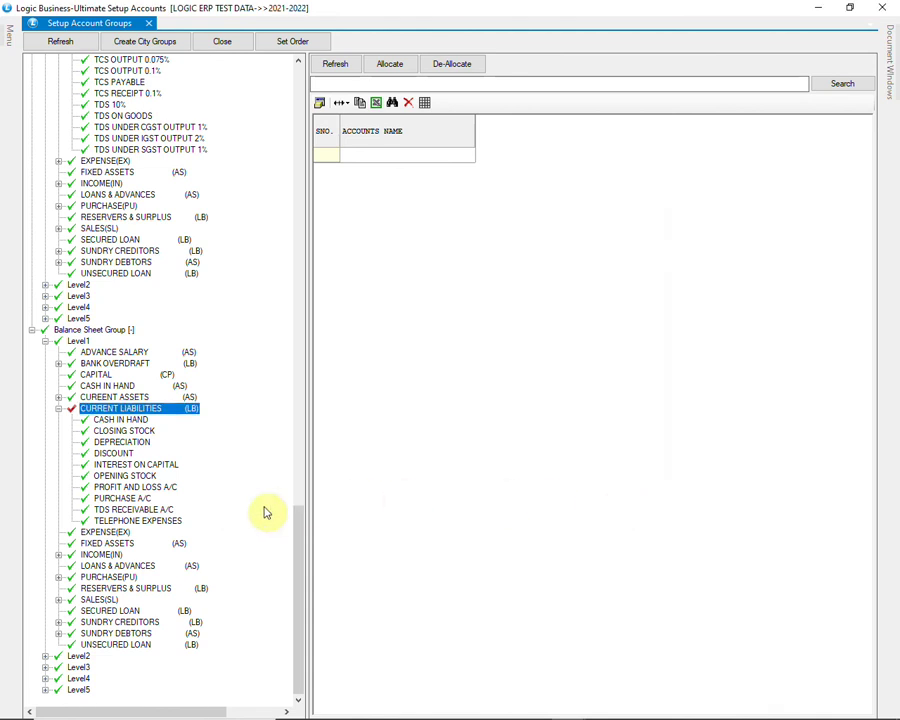
{"action": "left_click_drag", "start_coordinate": [268, 512], "coordinate": [62, 426]}
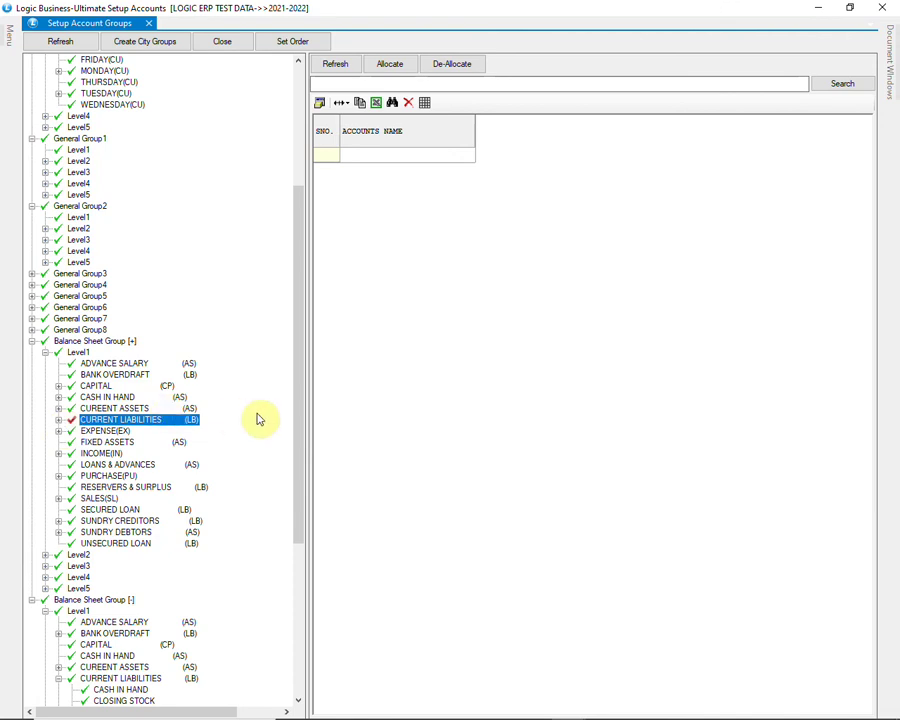
- De-allocate the agent group AGENT1 from MONDAY under WEEKDAYS
{"action": "scroll", "coordinate": [258, 418], "scroll_direction": "up", "scroll_amount": 6}
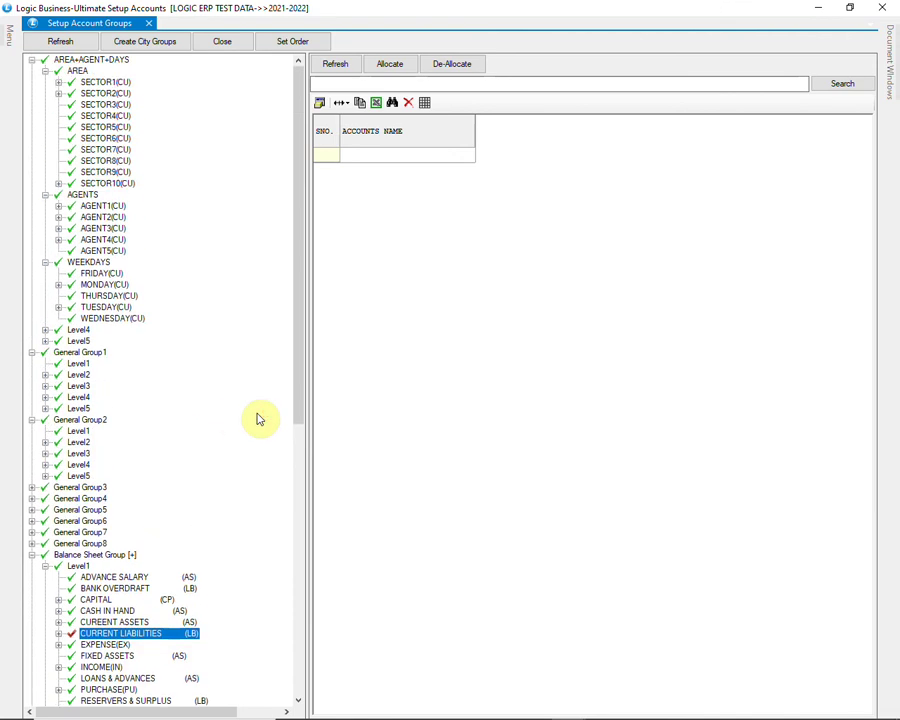
{"action": "left_click", "coordinate": [58, 285]}
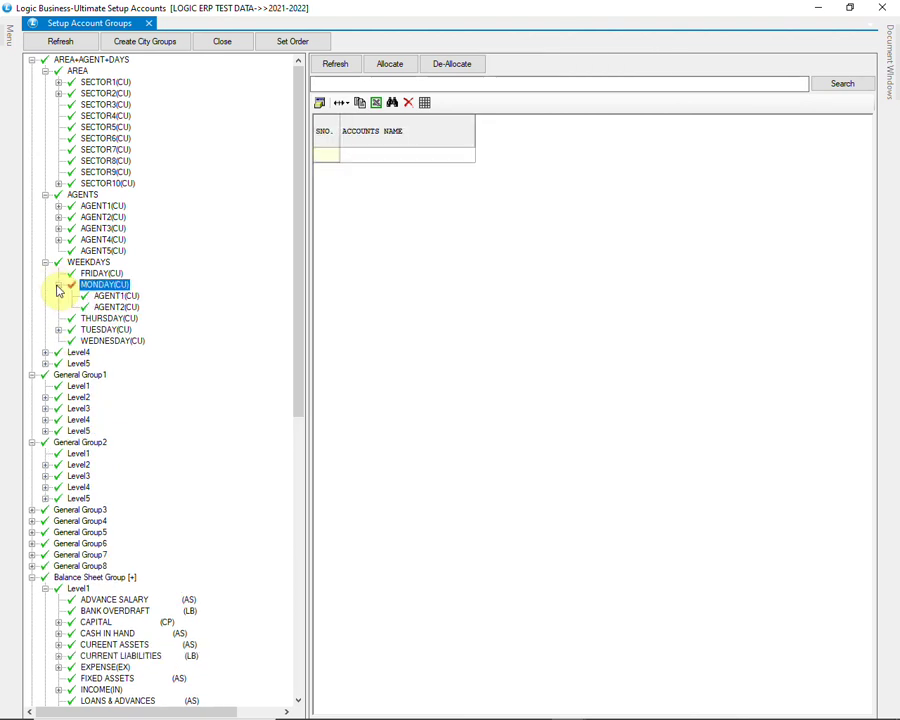
{"action": "left_click", "coordinate": [71, 285]}
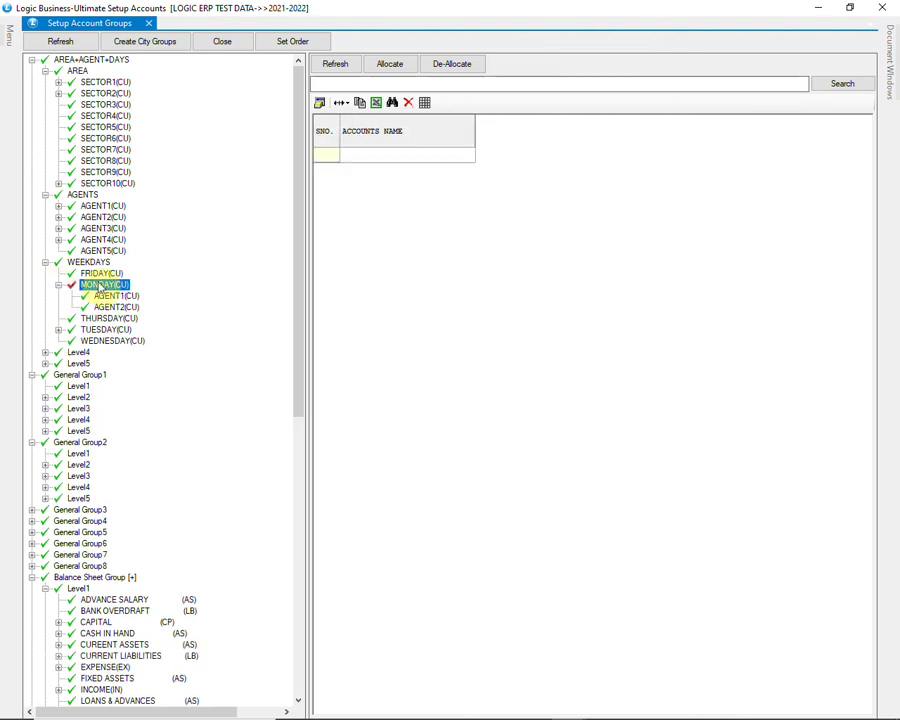
{"action": "left_click", "coordinate": [443, 65]}
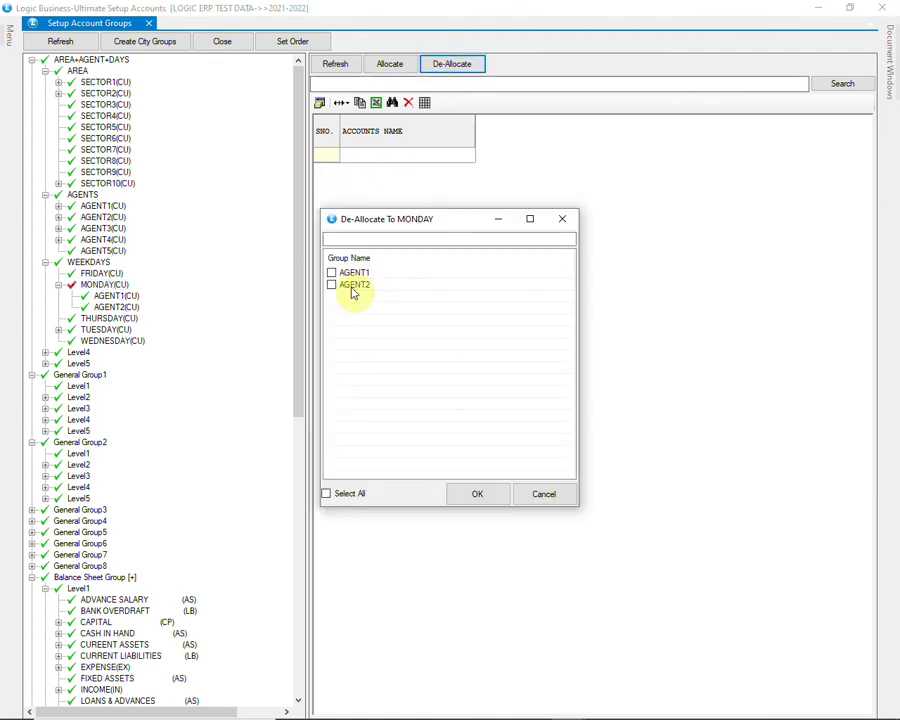
{"action": "left_click", "coordinate": [331, 273]}
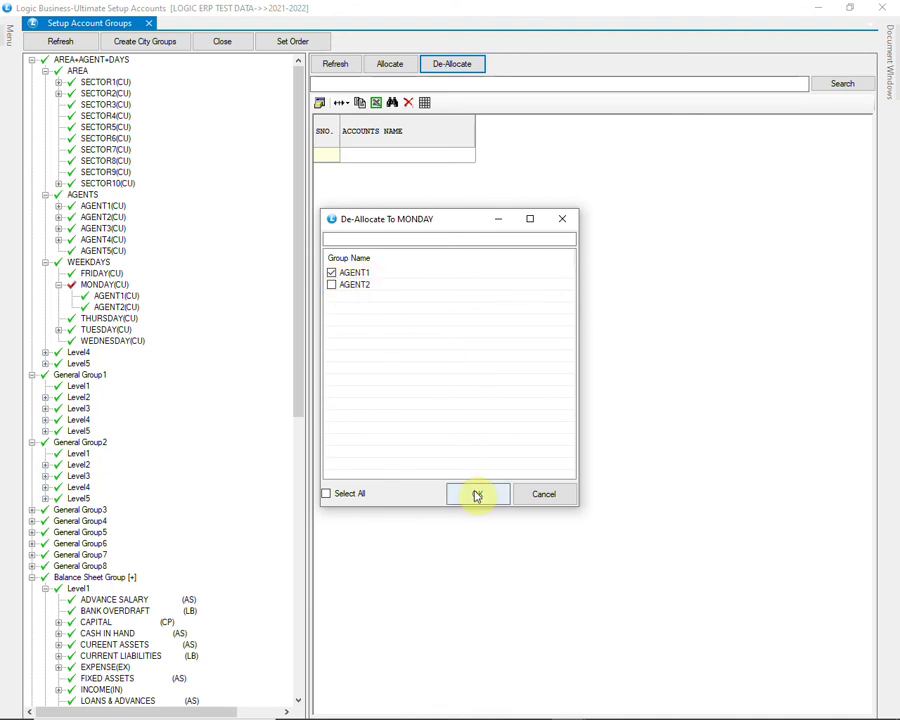
{"action": "left_click", "coordinate": [476, 494]}
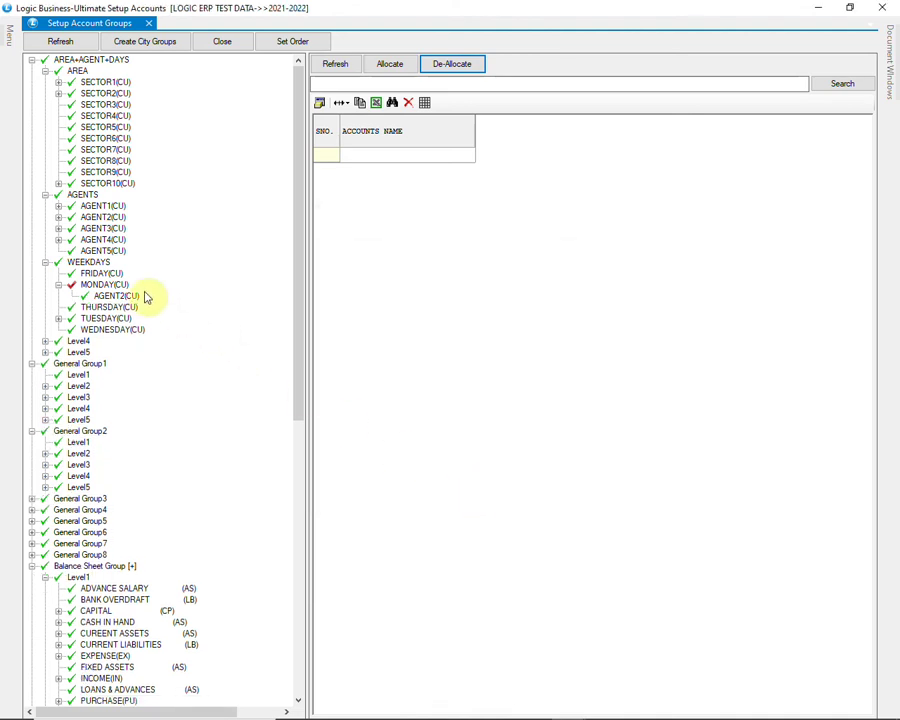
- Allocate the agent groups AGENT1 and AGENT5 to WEDNESDAY under WEEKDAYS, and expand WEDNESDAY to check them
{"action": "left_click", "coordinate": [118, 332]}
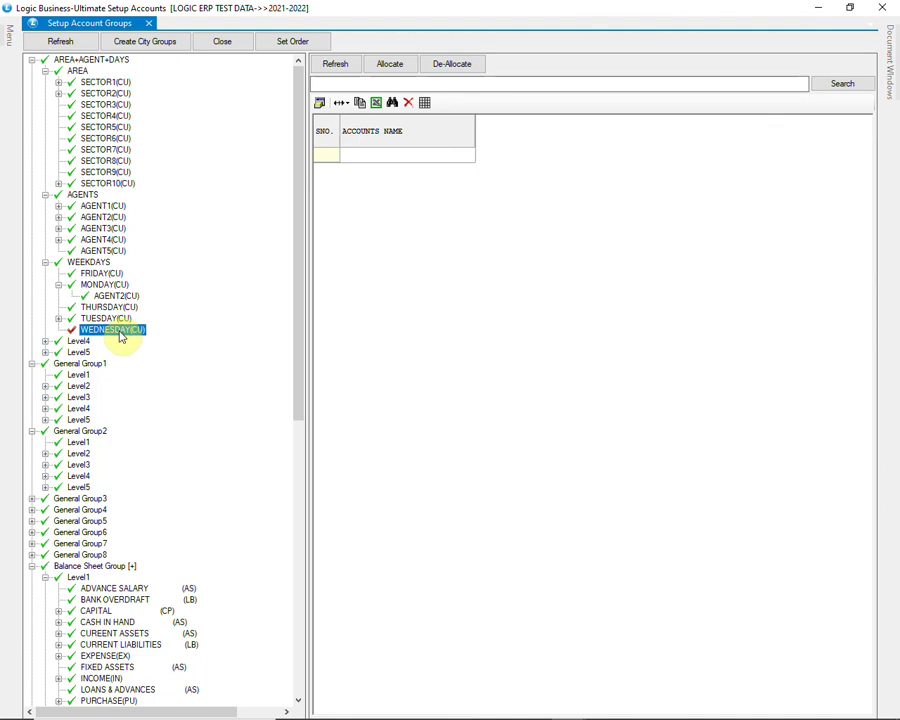
{"action": "left_click", "coordinate": [389, 67]}
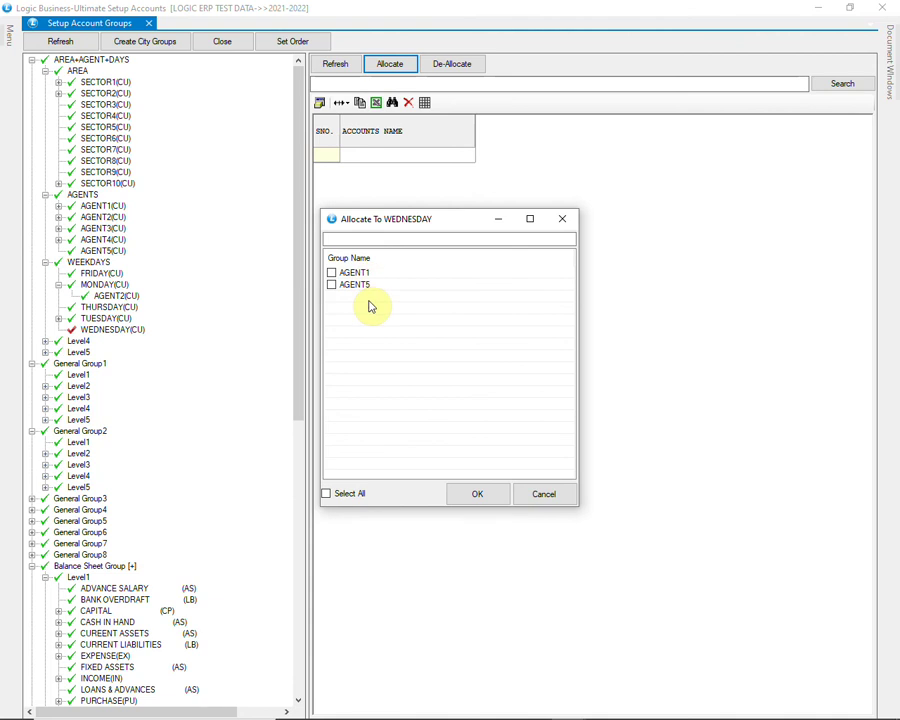
{"action": "left_click", "coordinate": [331, 272]}
{"action": "left_click", "coordinate": [331, 286]}
{"action": "left_click", "coordinate": [477, 493]}
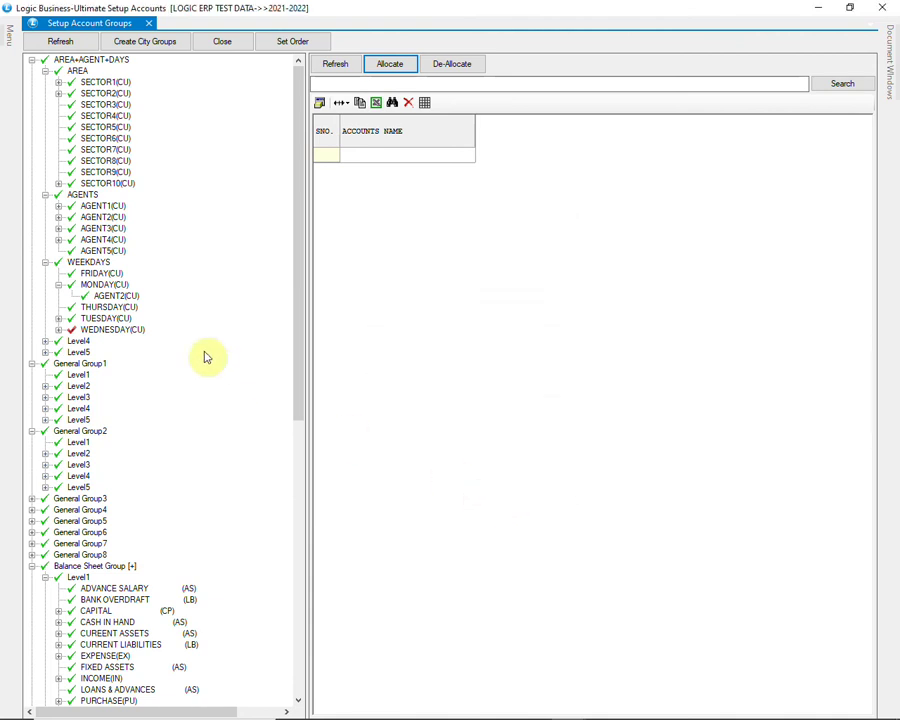
{"action": "left_click", "coordinate": [59, 331]}
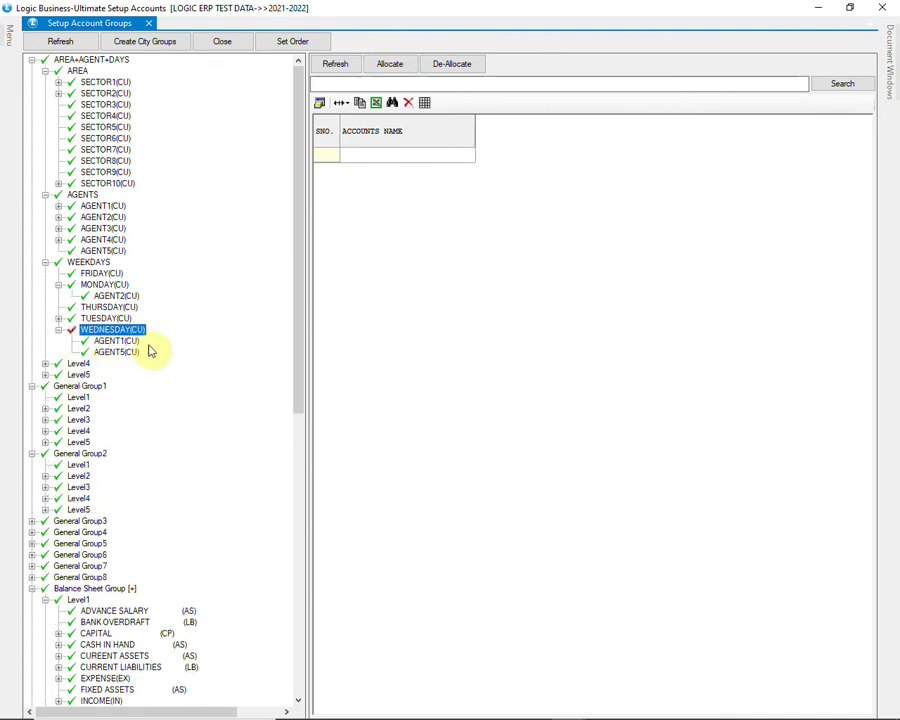